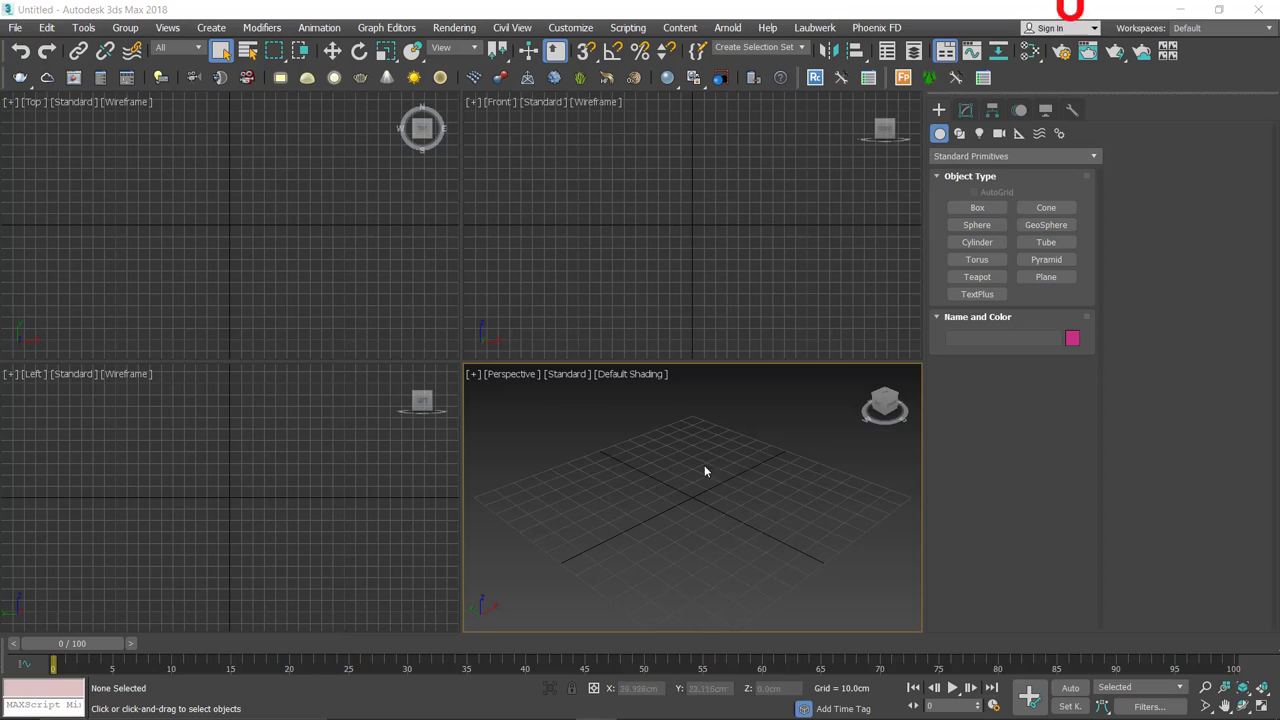
- Maximize the Perspective view and draw a box on the grid
key(alt+w)
click(977, 207)
drag(625, 388, 252, 352)
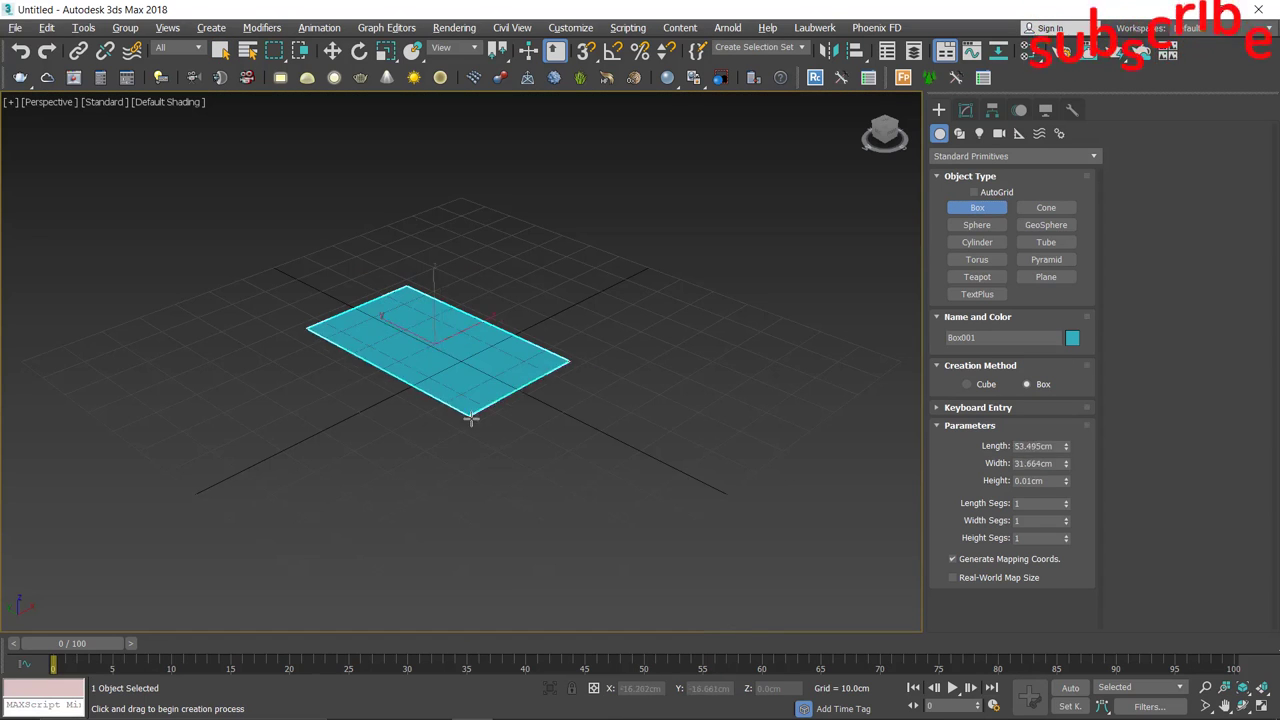
click(820, 378)
right_click(820, 378)
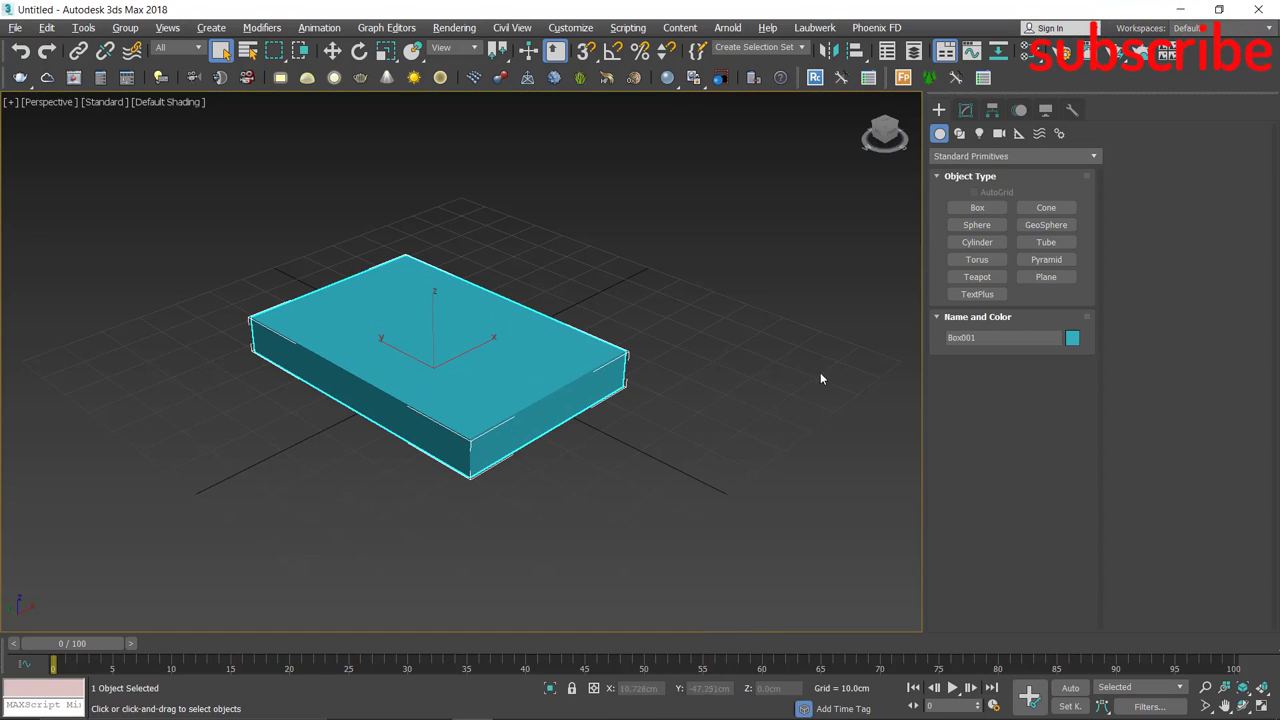
- Give the box 42 × 42 × 1 cm size with 35 × 35 × 2 segments
click(965, 110)
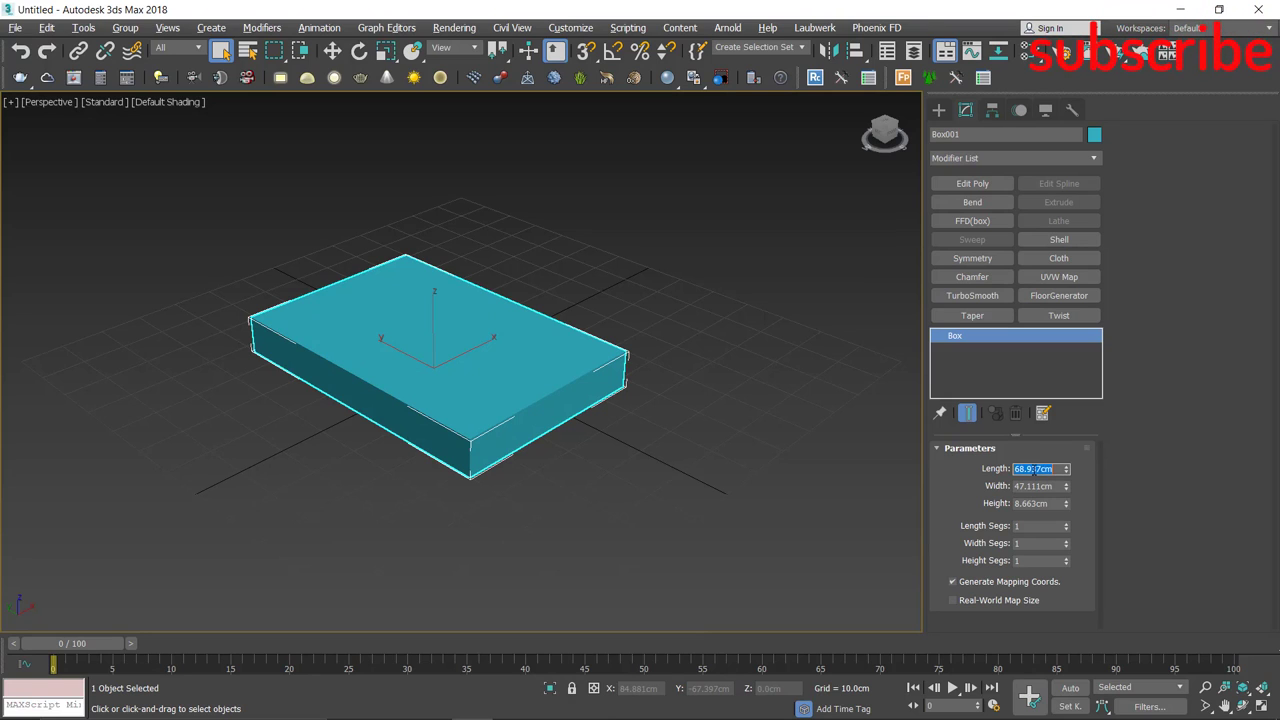
text(2)
key(Return)
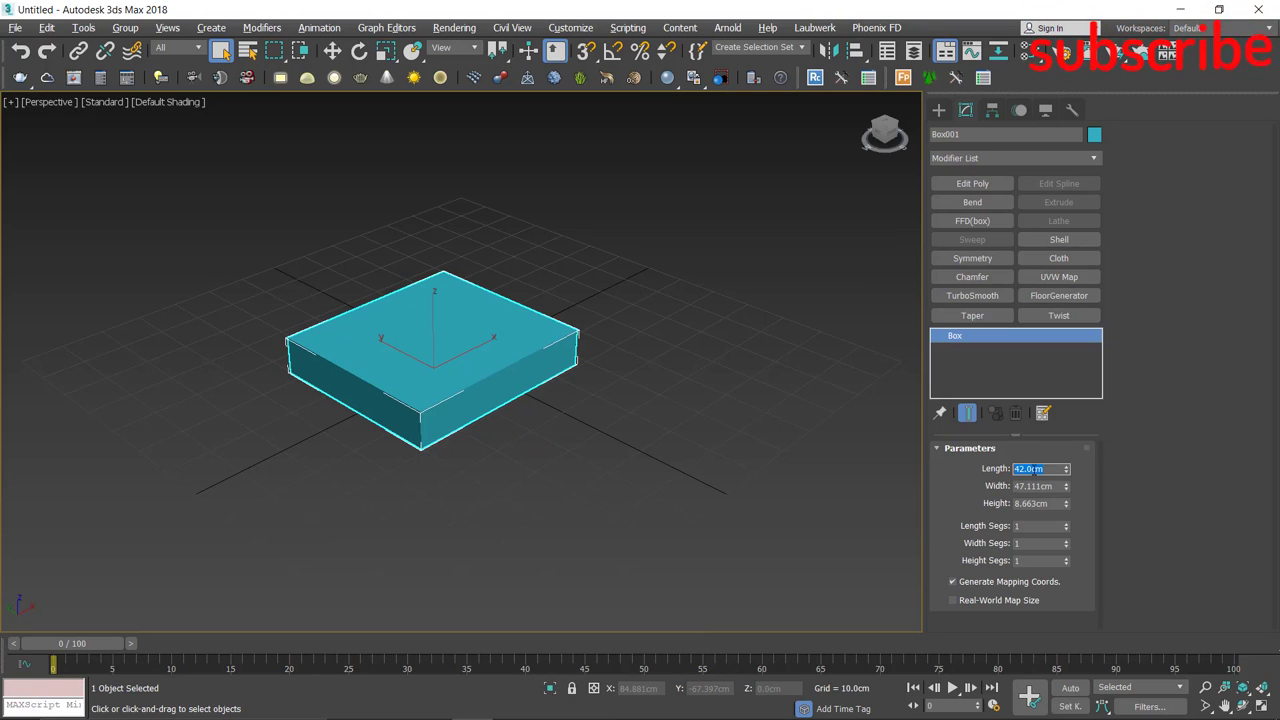
text(42)
key(Tab)
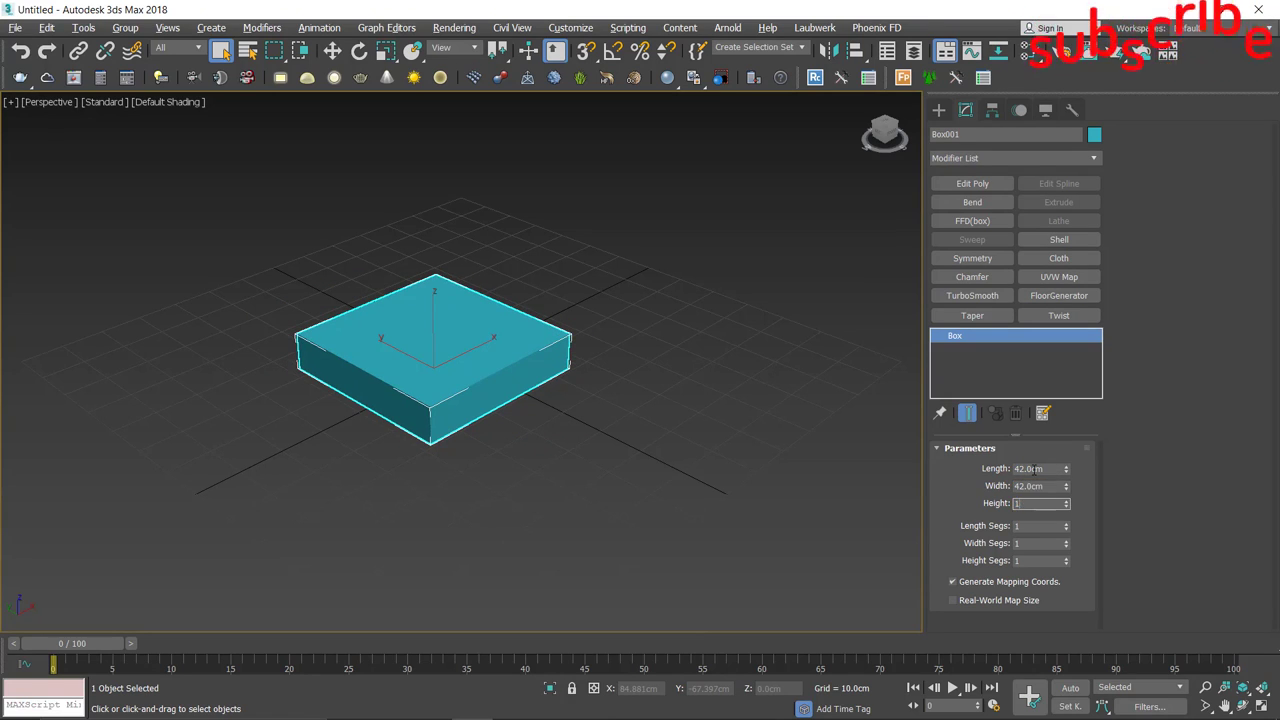
text(1)
key(Tab)
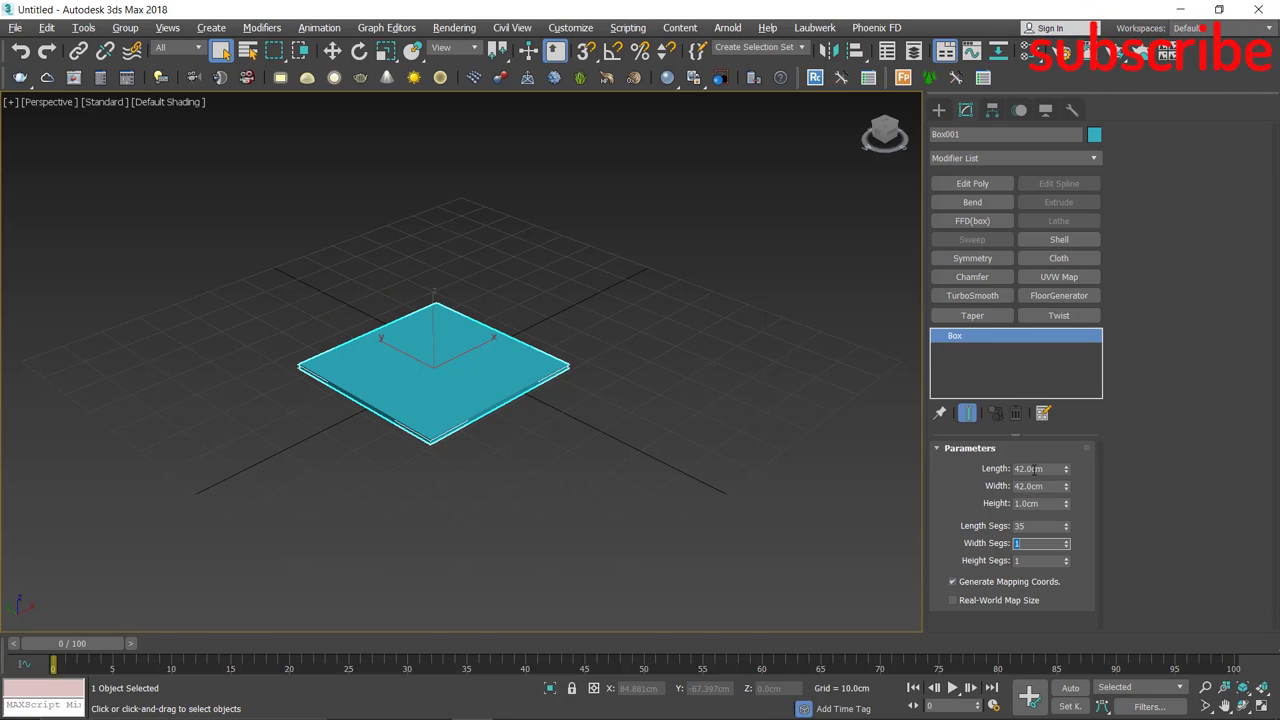
text(35)
key(Tab)
middle_drag(440, 440, 491, 443)
key(F4)
- Zero the box's X and Y position and raise it to about 197 cm
key(w)
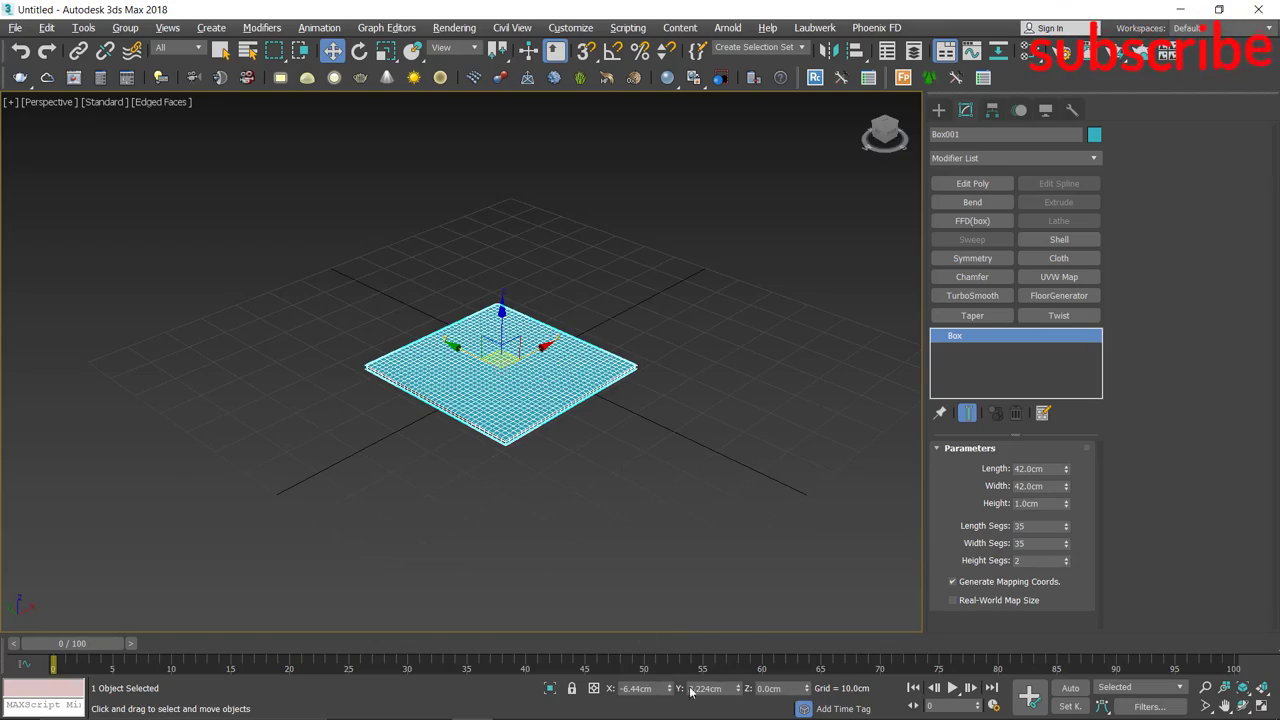
right_click(670, 688)
right_click(737, 688)
scroll(564, 524, up, 1)
scroll(564, 524, up, 2)
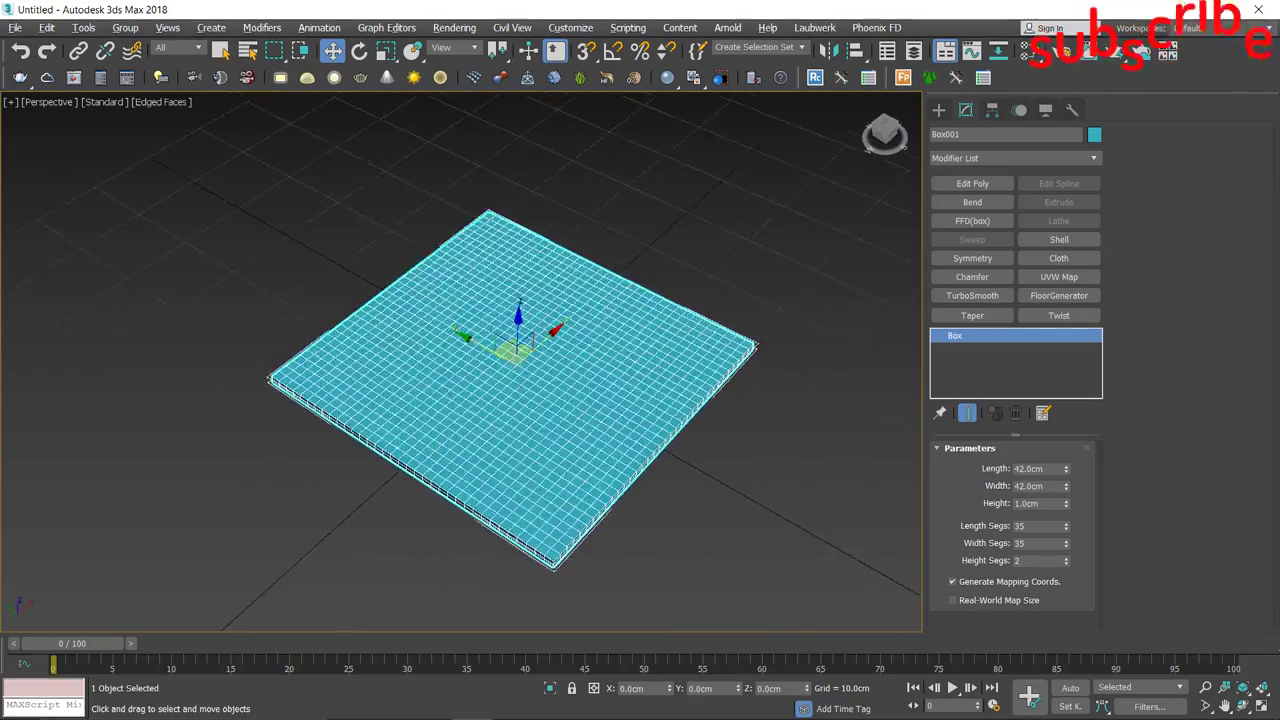
scroll(564, 524, up, 3)
scroll(546, 514, down, 2)
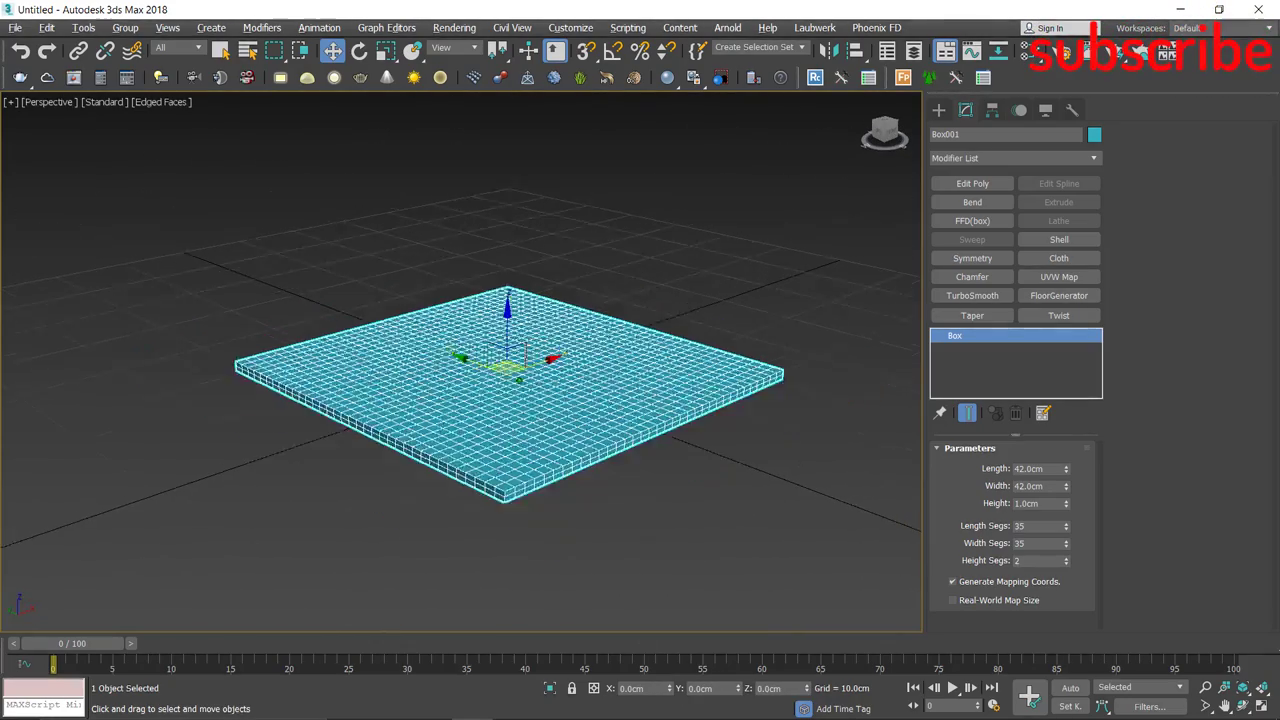
scroll(514, 531, down, 2)
scroll(514, 531, down, 1)
drag(444, 430, 430, 95)
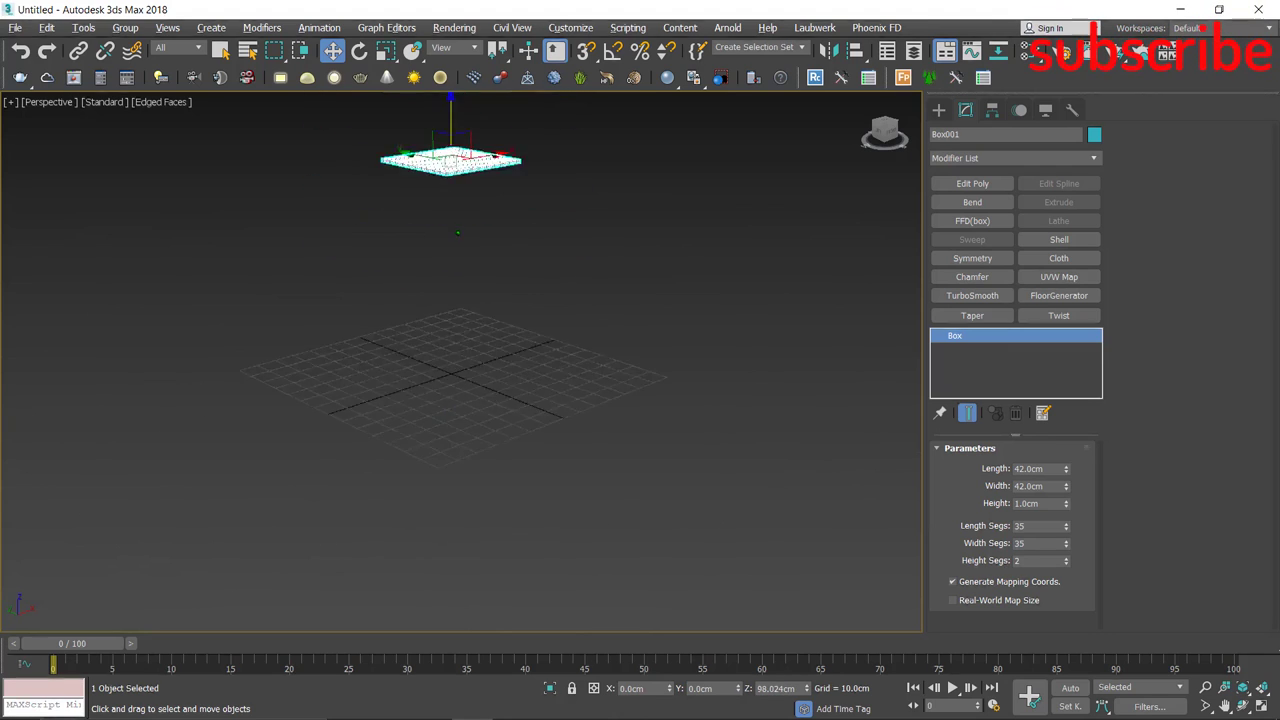
scroll(495, 515, down, 2)
drag(475, 274, 475, 150)
scroll(475, 150, up, 2)
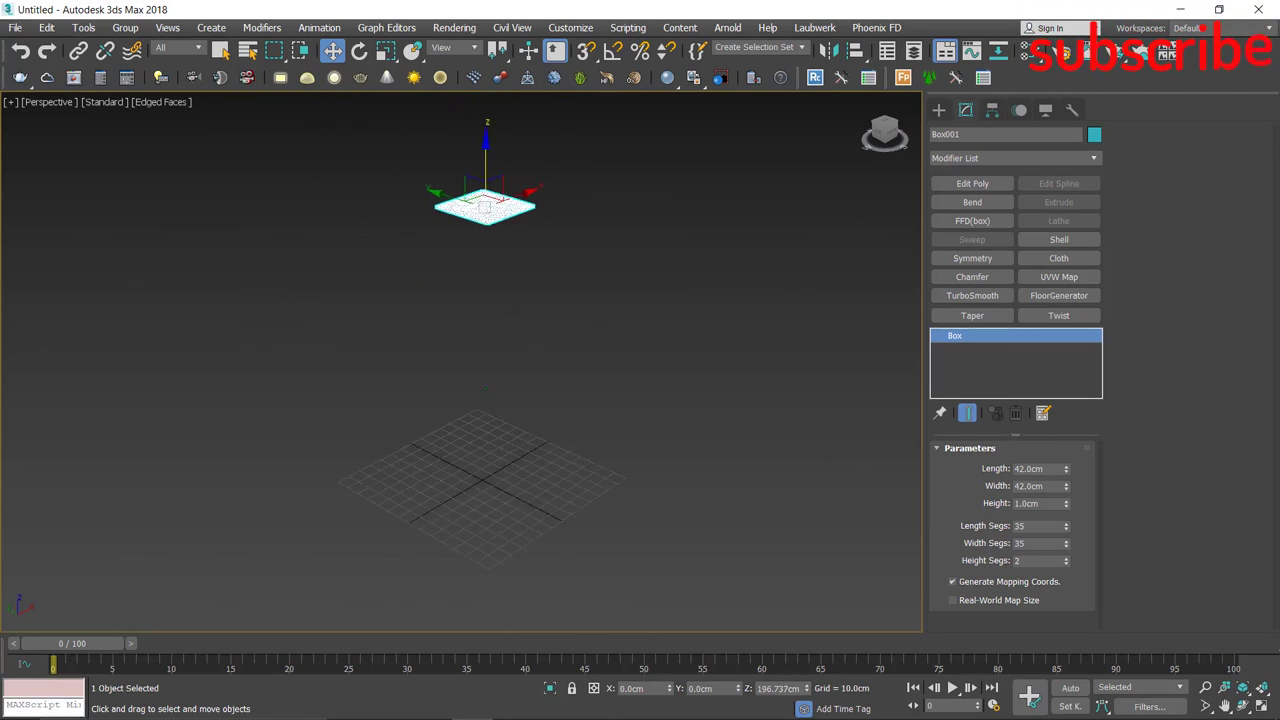
- Add a Cloth modifier and set Box001 as Cloth with the Satin preset
click(1045, 258)
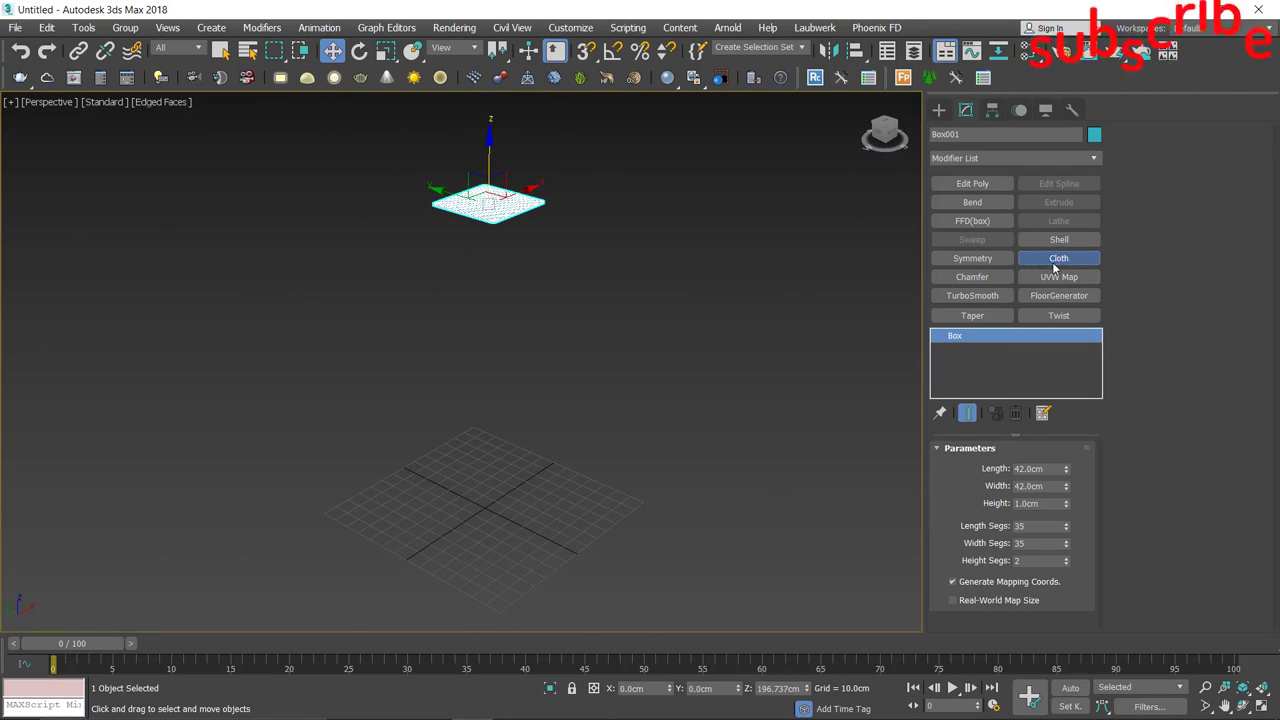
click(1008, 473)
click(477, 142)
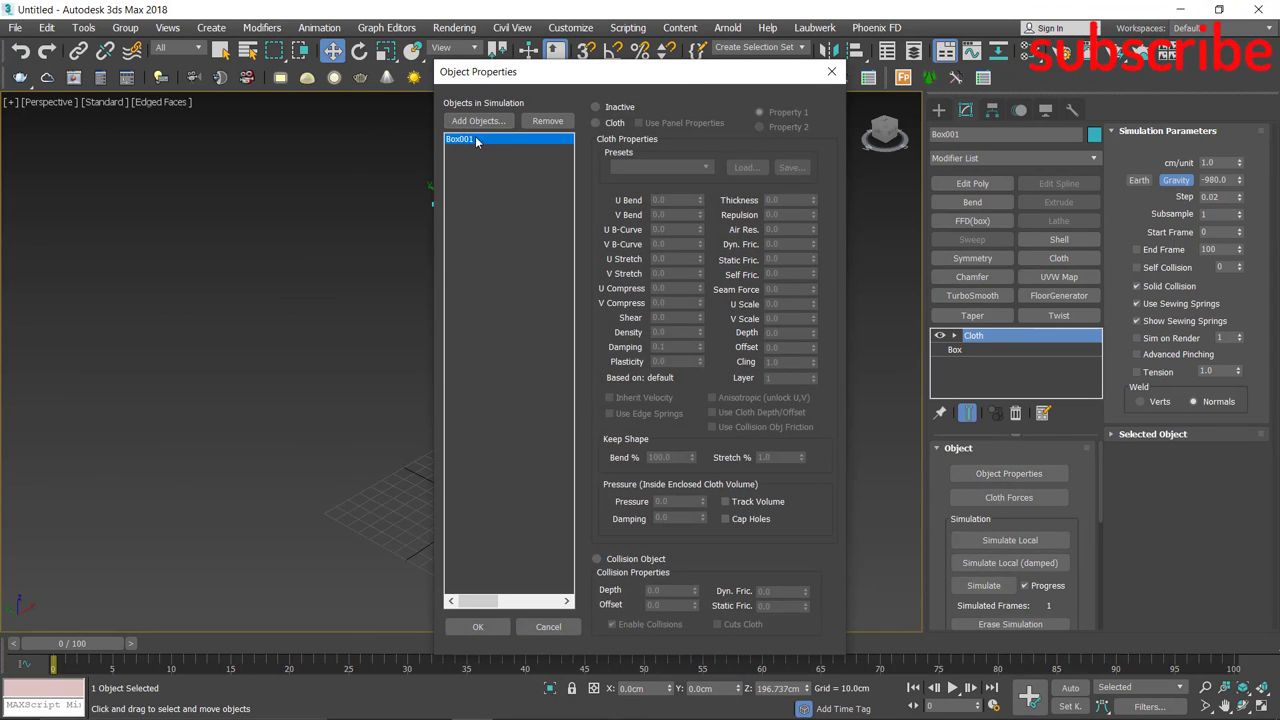
click(597, 122)
click(660, 167)
click(630, 282)
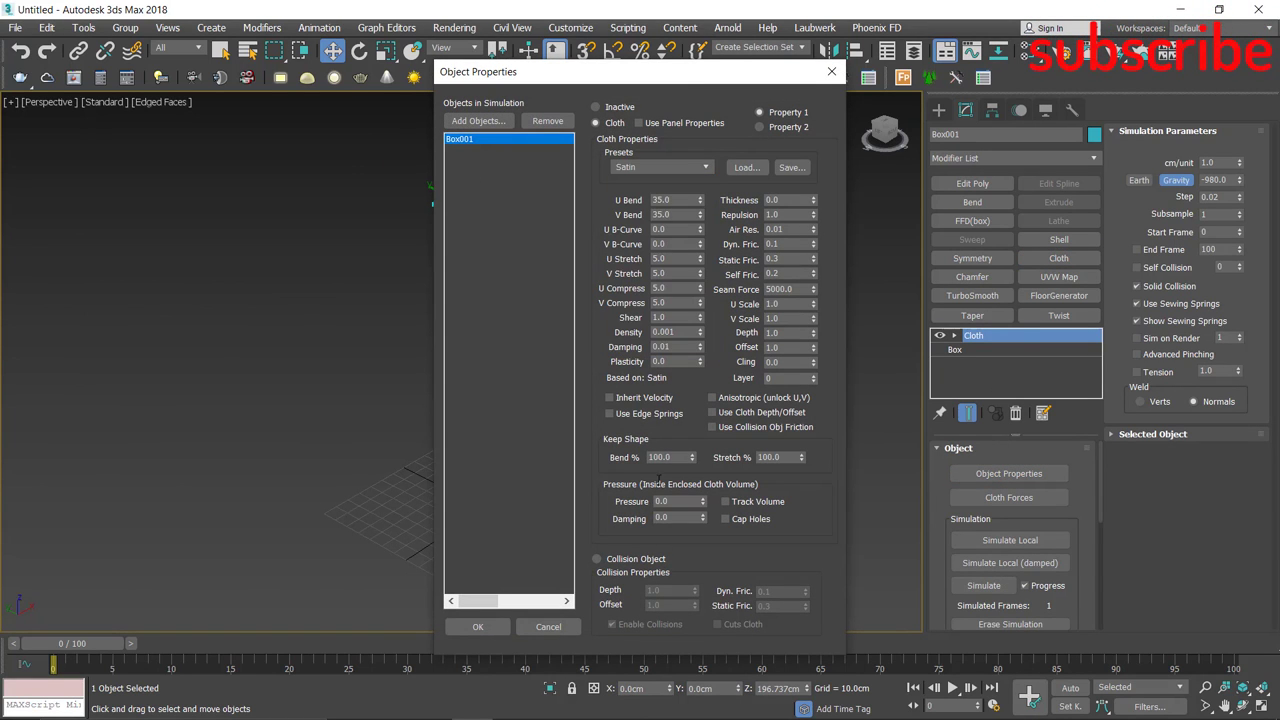
click(498, 630)
- Run a local cloth simulation until the box settles into a pillow shape
click(982, 542)
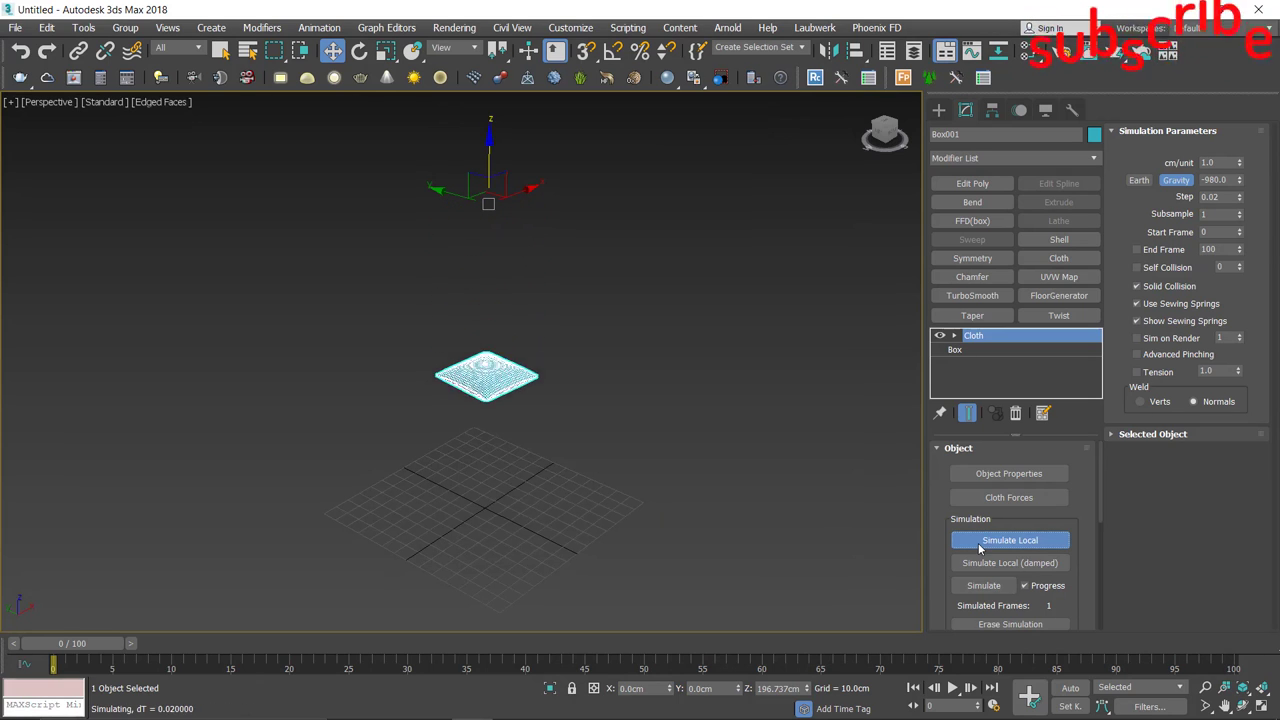
click(980, 548)
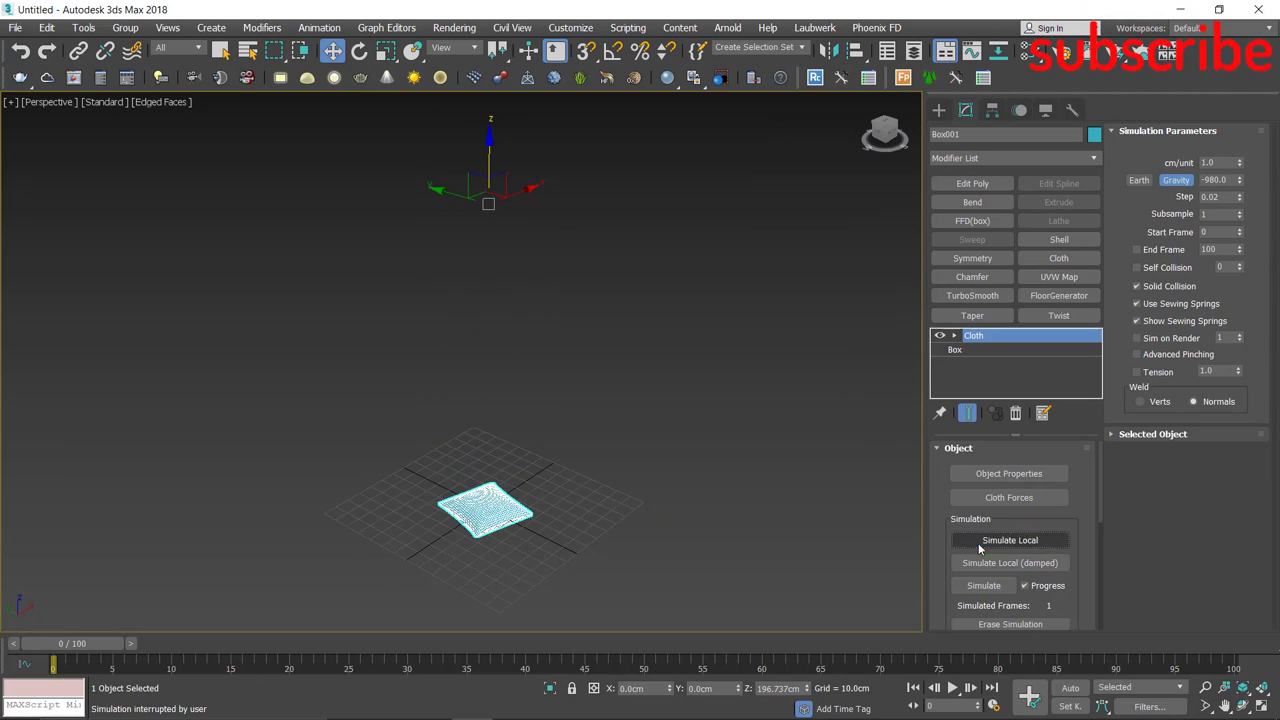
alt+middle_drag(398, 537, 400, 580)
mouse_move(513, 497)
alt+middle_down()
mouse_move(505, 440)
mouse_move(495, 500)
mouse_move(480, 320)
mouse_move(557, 143)
mouse_move(480, 257)
mouse_move(490, 300)
alt+middle_up()
- Convert the pillow to Editable Mesh, then Editable Poly, and adjust its pivot
right_click(558, 449)
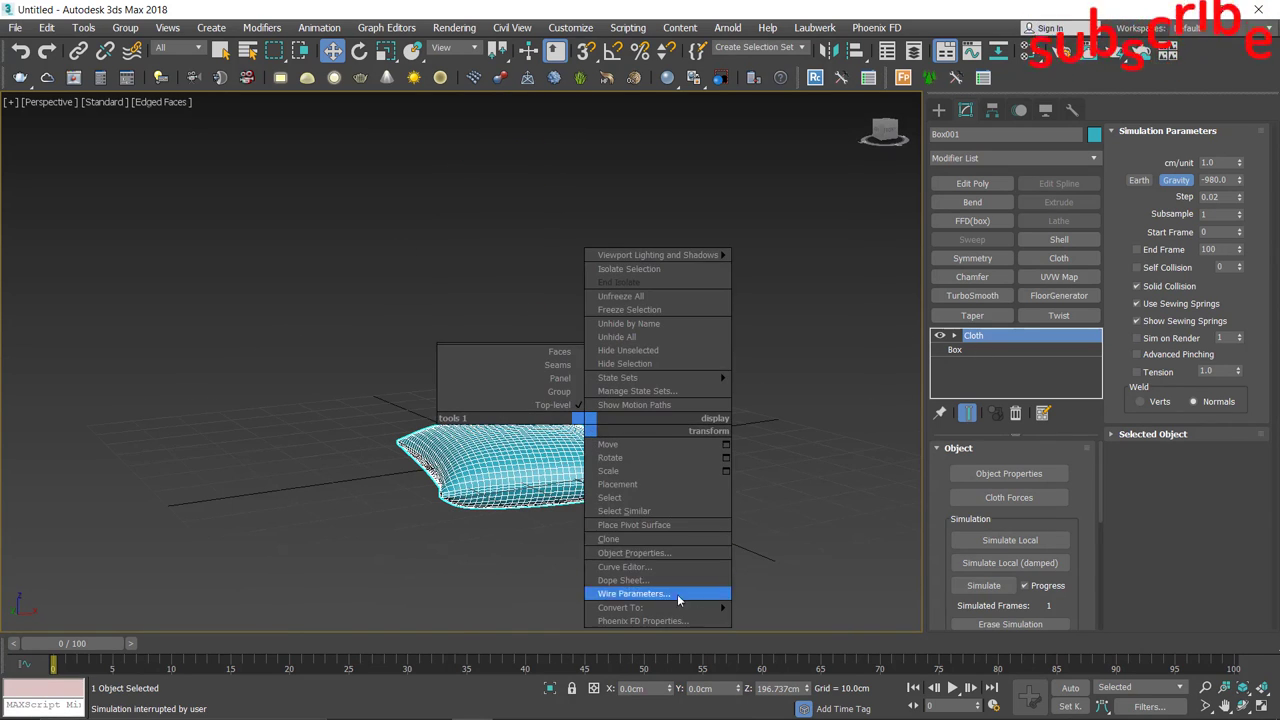
click(770, 606)
right_click(495, 444)
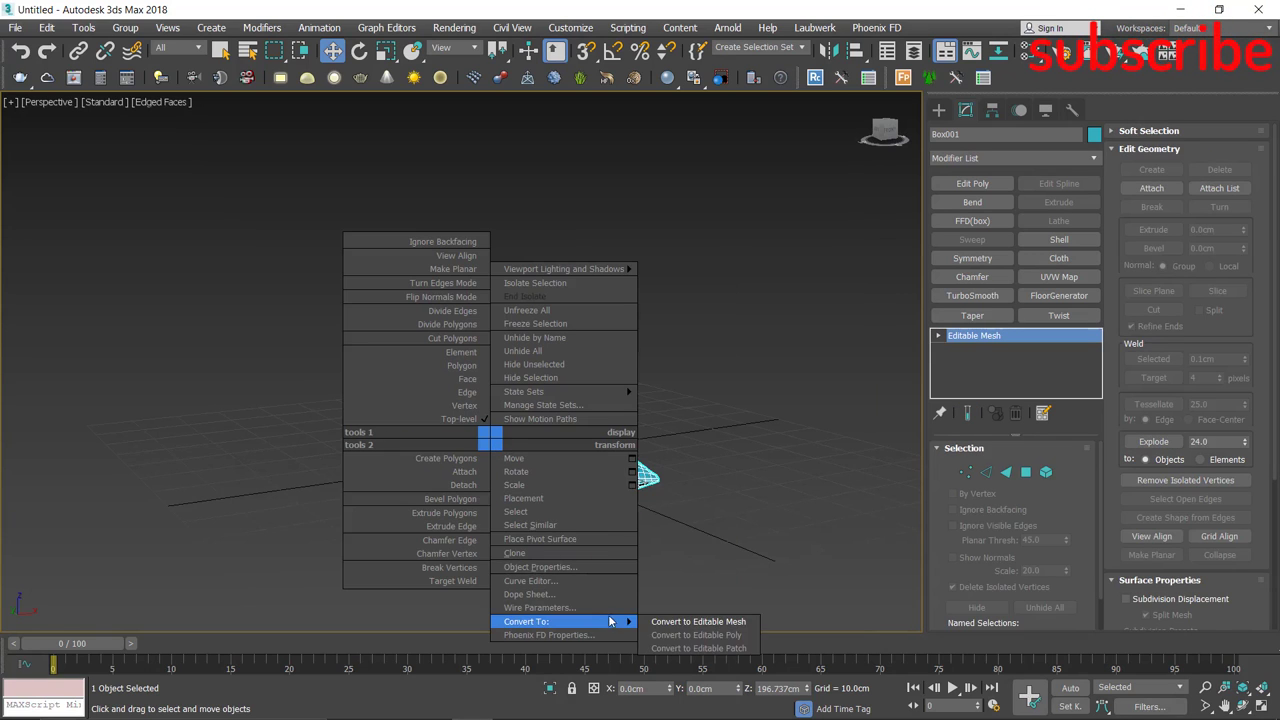
click(696, 634)
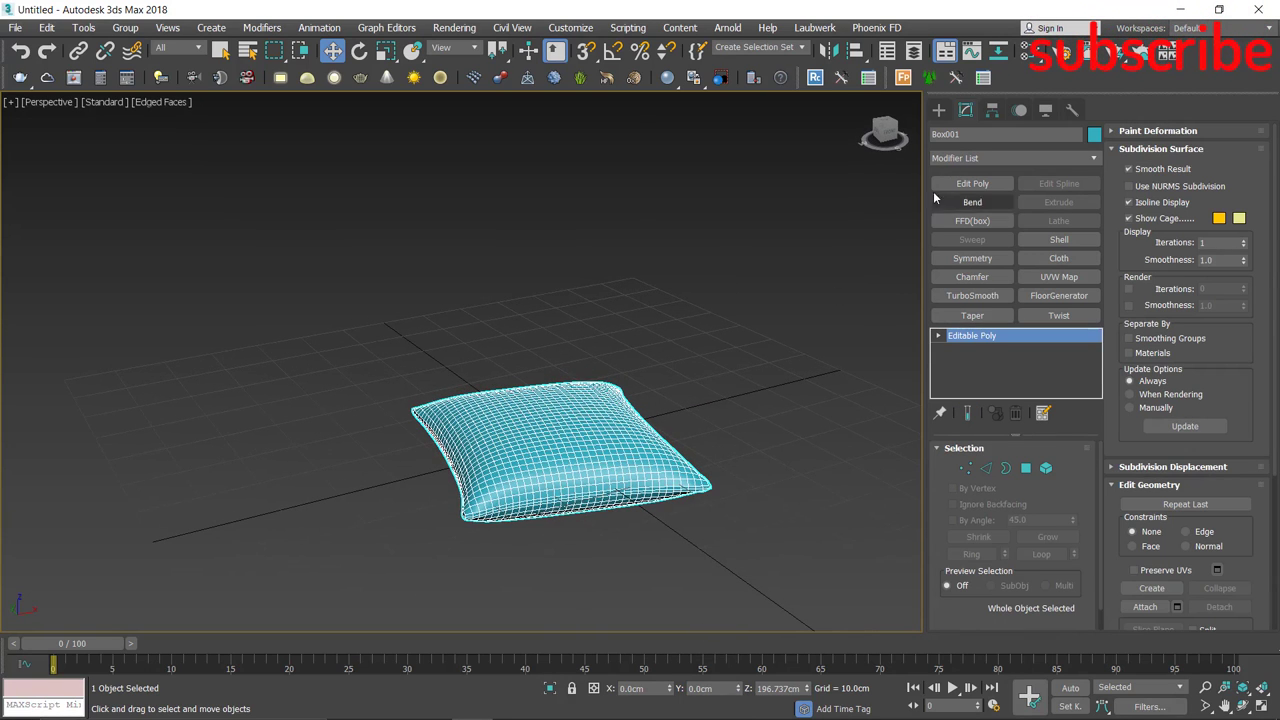
click(991, 110)
click(1012, 217)
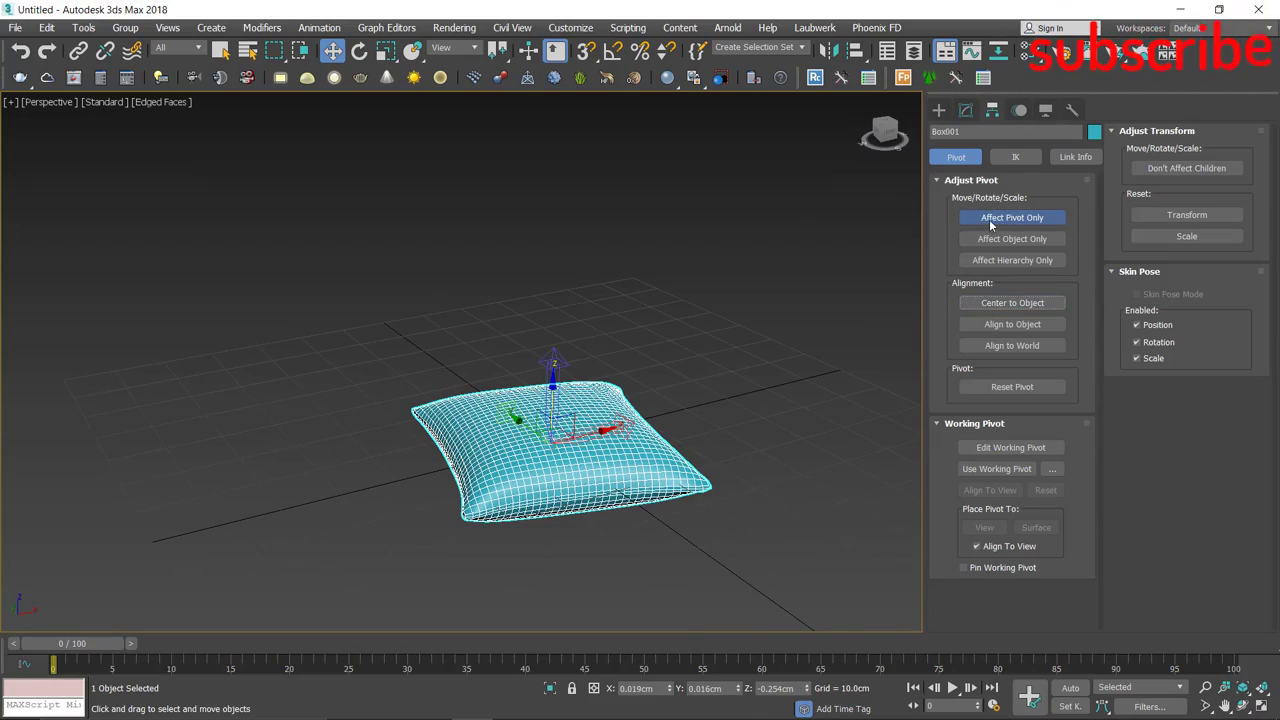
click(965, 110)
- Lift the pillow about 10 cm up on Z
mouse_move(823, 394)
alt+middle_down()
mouse_move(609, 486)
mouse_move(580, 394)
mouse_move(537, 396)
alt+middle_up()
mouse_move(557, 476)
alt+middle_down()
mouse_move(522, 400)
mouse_move(519, 121)
mouse_move(598, 443)
alt+middle_up()
key(w)
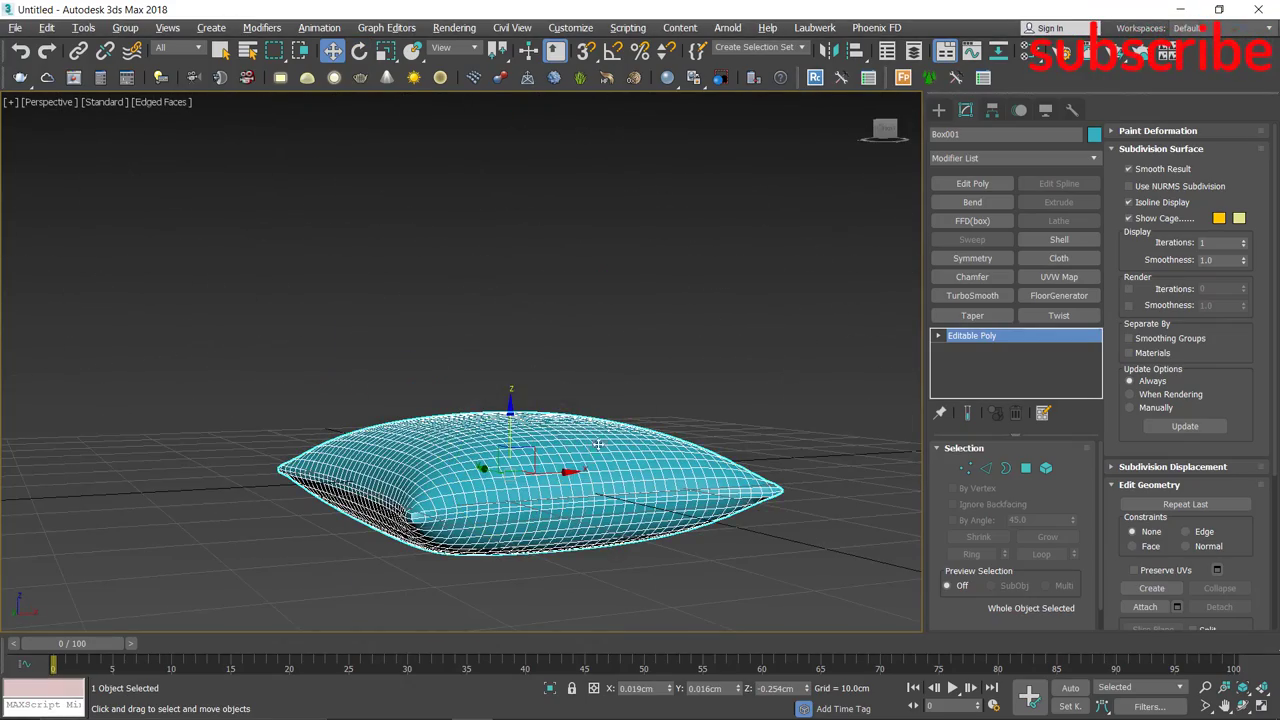
drag(517, 426, 515, 335)
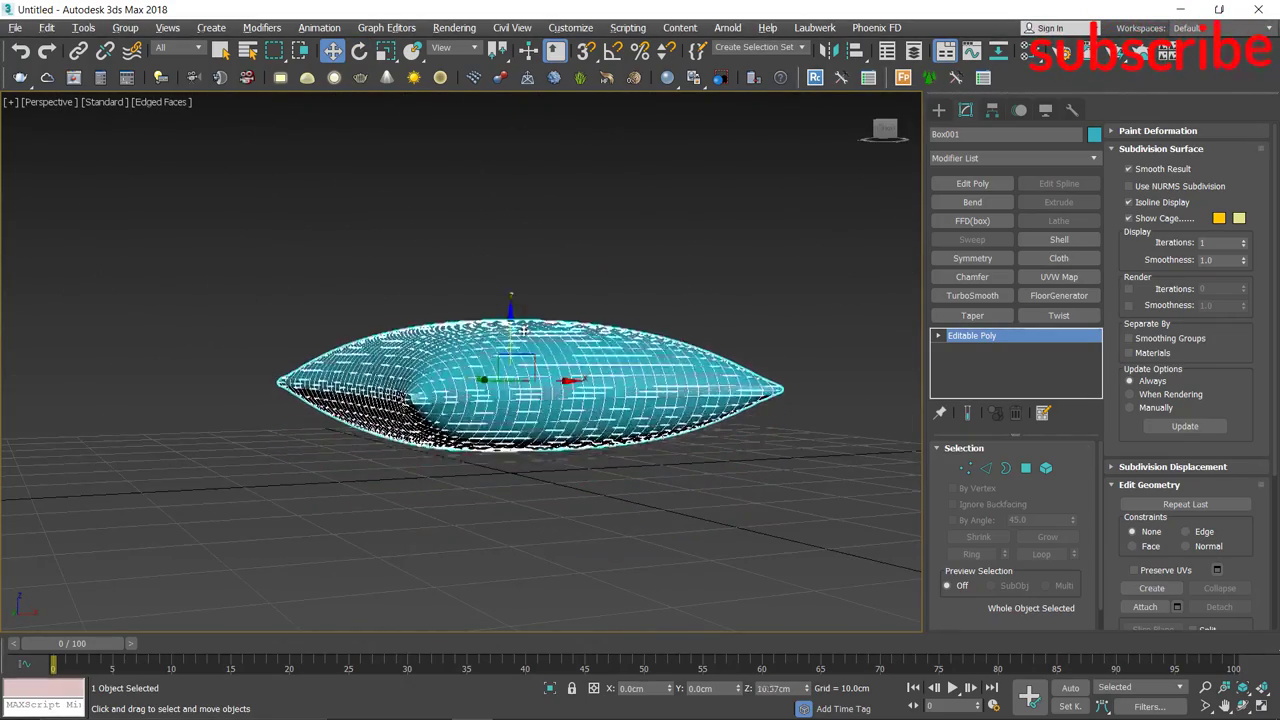
- Fine-tune the pillow's height above the grid
alt+middle_drag(515, 335, 486, 444)
scroll(486, 444, up, 2)
scroll(486, 444, up, 3)
scroll(486, 444, up, 2)
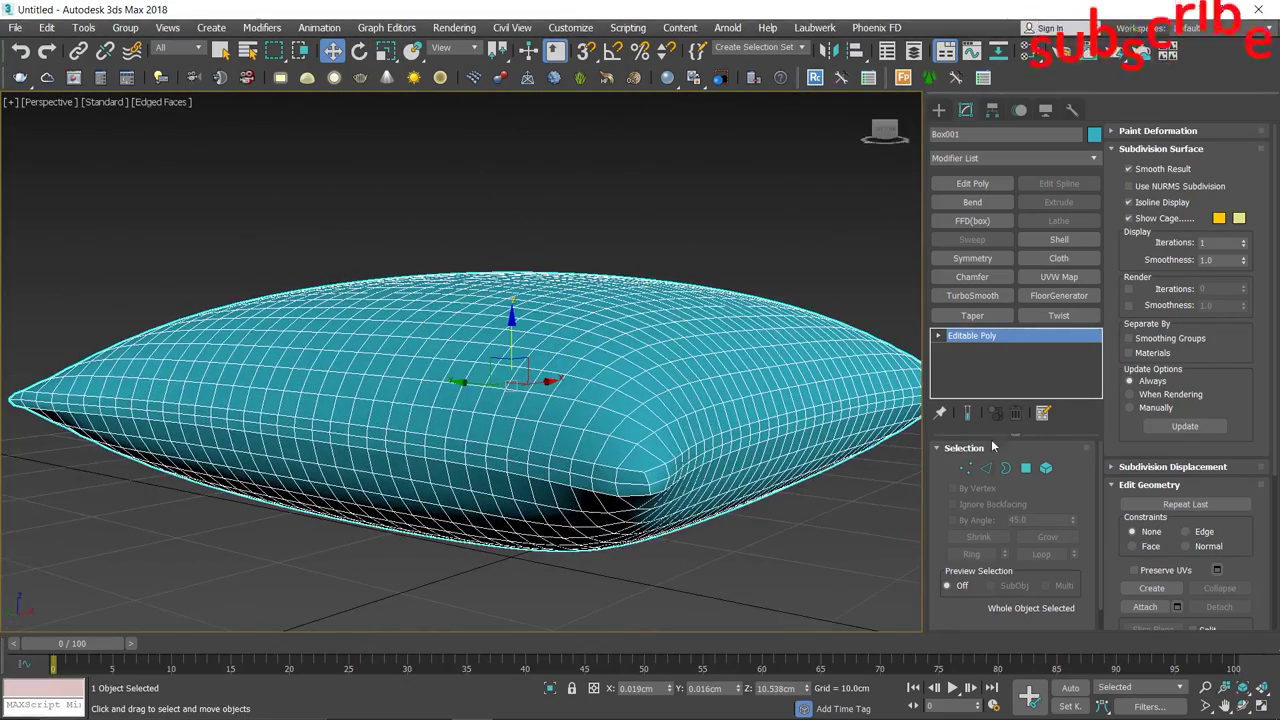
- In Edge mode, select the pillow's corner edges
key(2)
scroll(700, 488, up, 3)
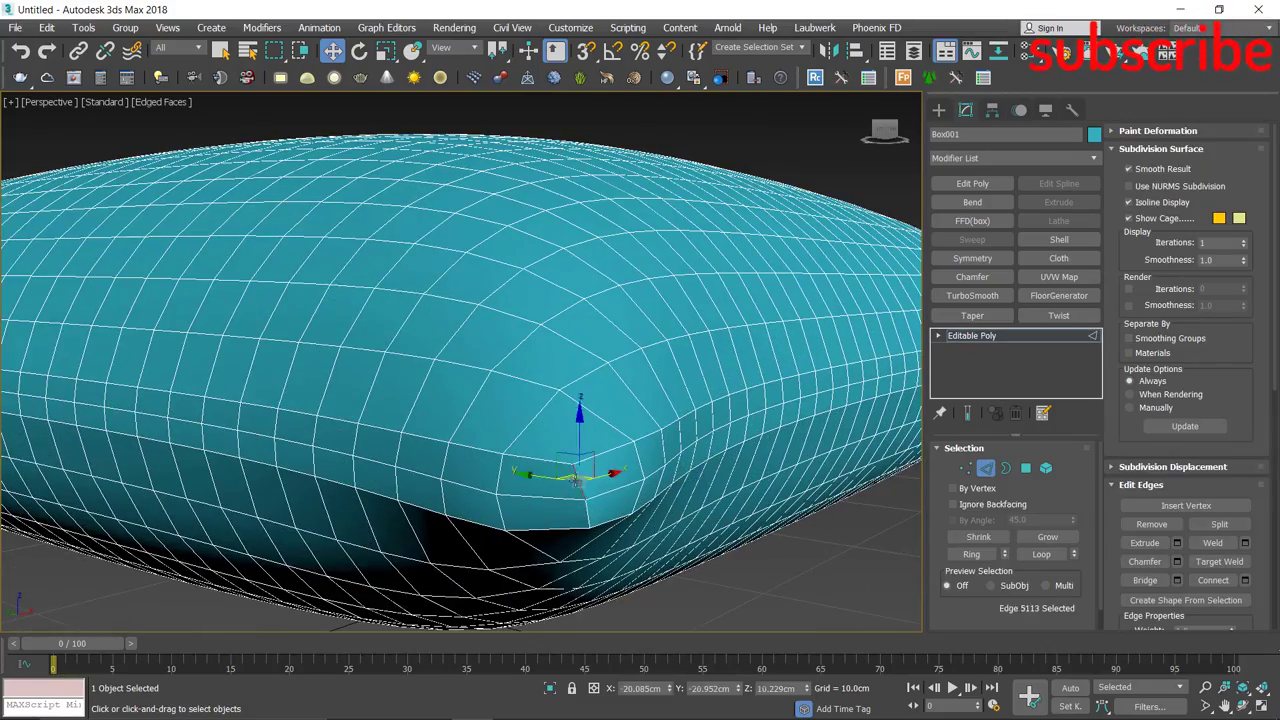
mouse_move(575, 481)
alt+middle_down()
mouse_move(594, 477)
mouse_move(371, 463)
mouse_move(352, 487)
alt+middle_up()
scroll(371, 463, up, 2)
ctrl+click(566, 543)
scroll(566, 543, down, 2)
scroll(379, 465, up, 3)
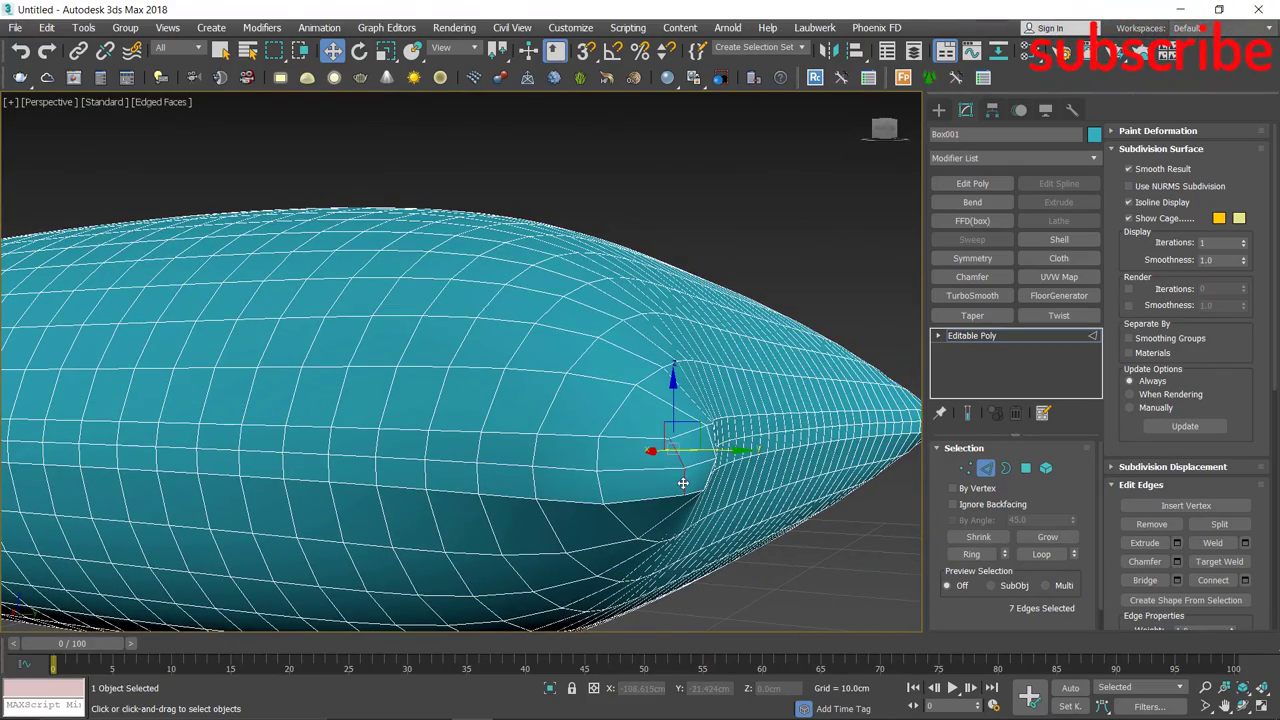
scroll(683, 483, down, 3)
mouse_move(683, 483)
alt+middle_down()
mouse_move(657, 443)
mouse_move(600, 440)
alt+middle_up()
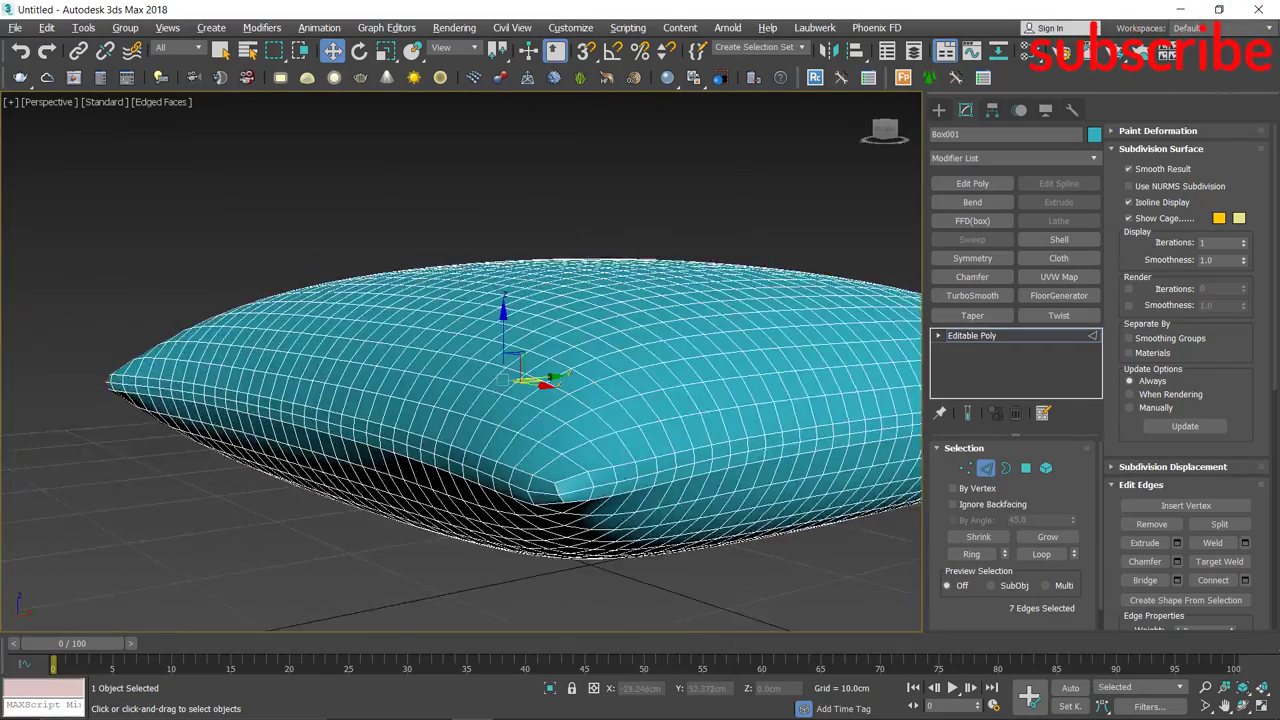
scroll(799, 407, up, 3)
scroll(799, 407, down, 1)
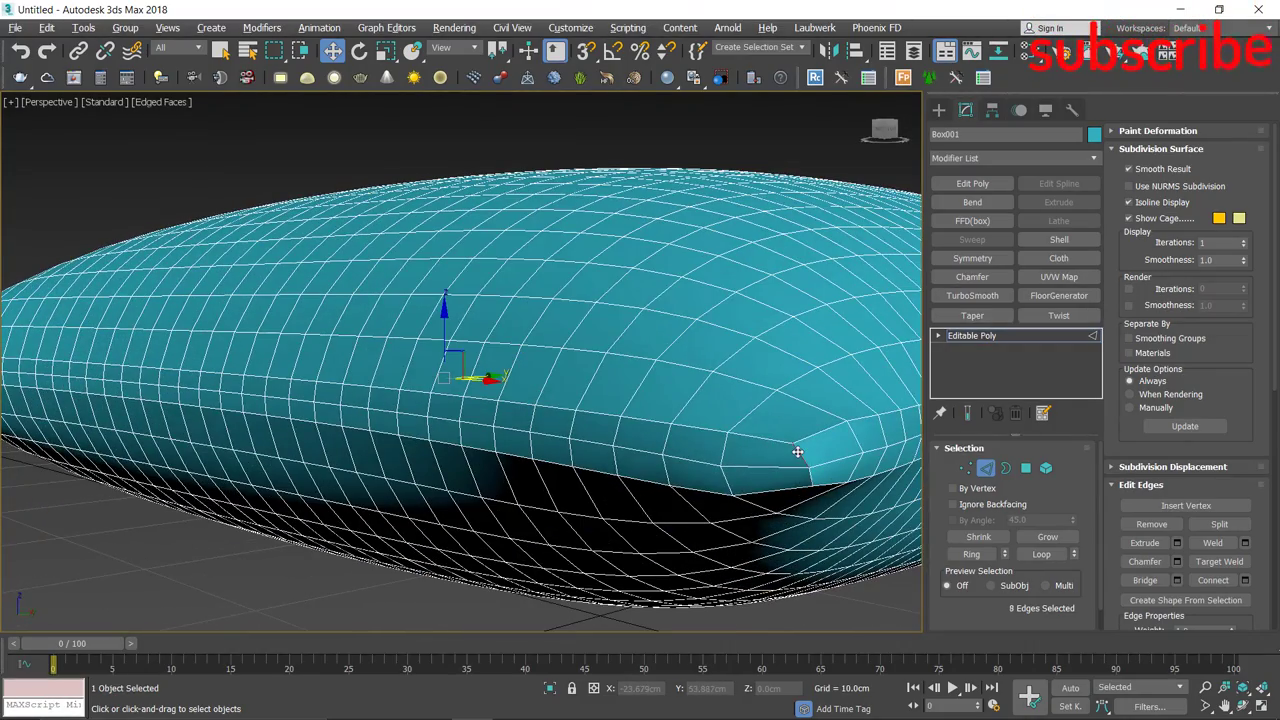
alt+middle_drag(692, 398, 671, 401)
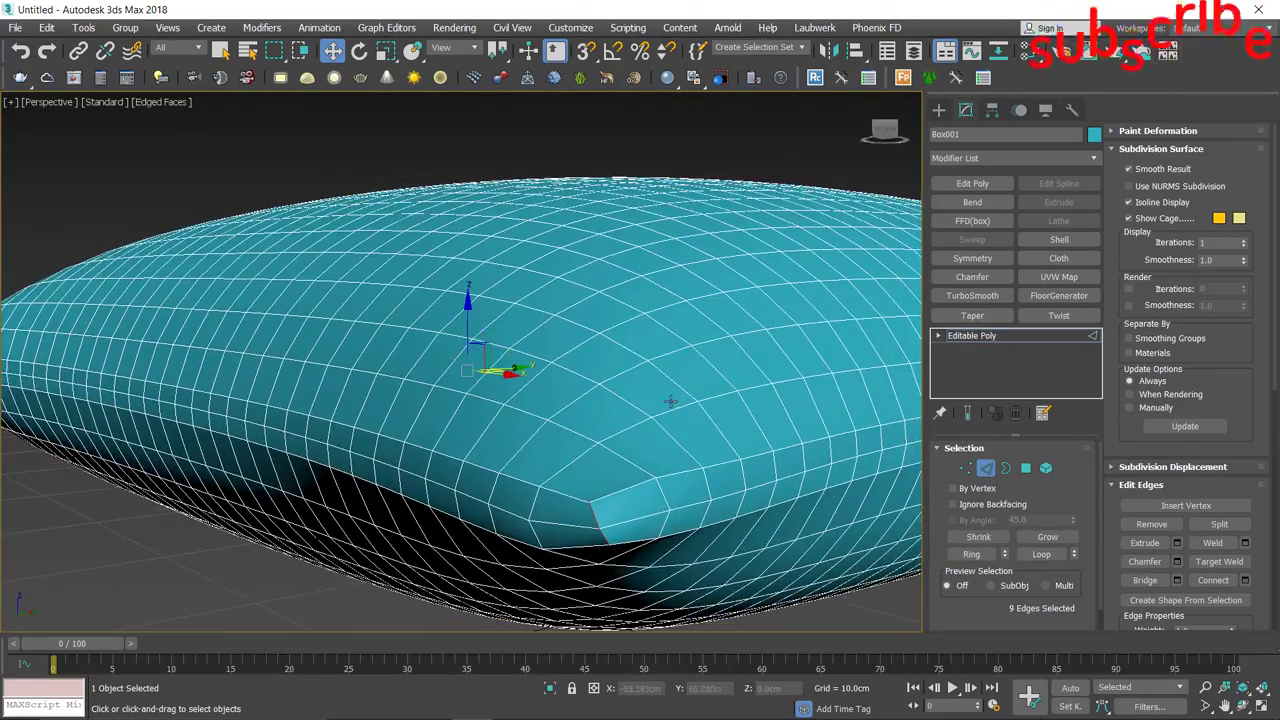
click(672, 401)
scroll(671, 408, down, 3)
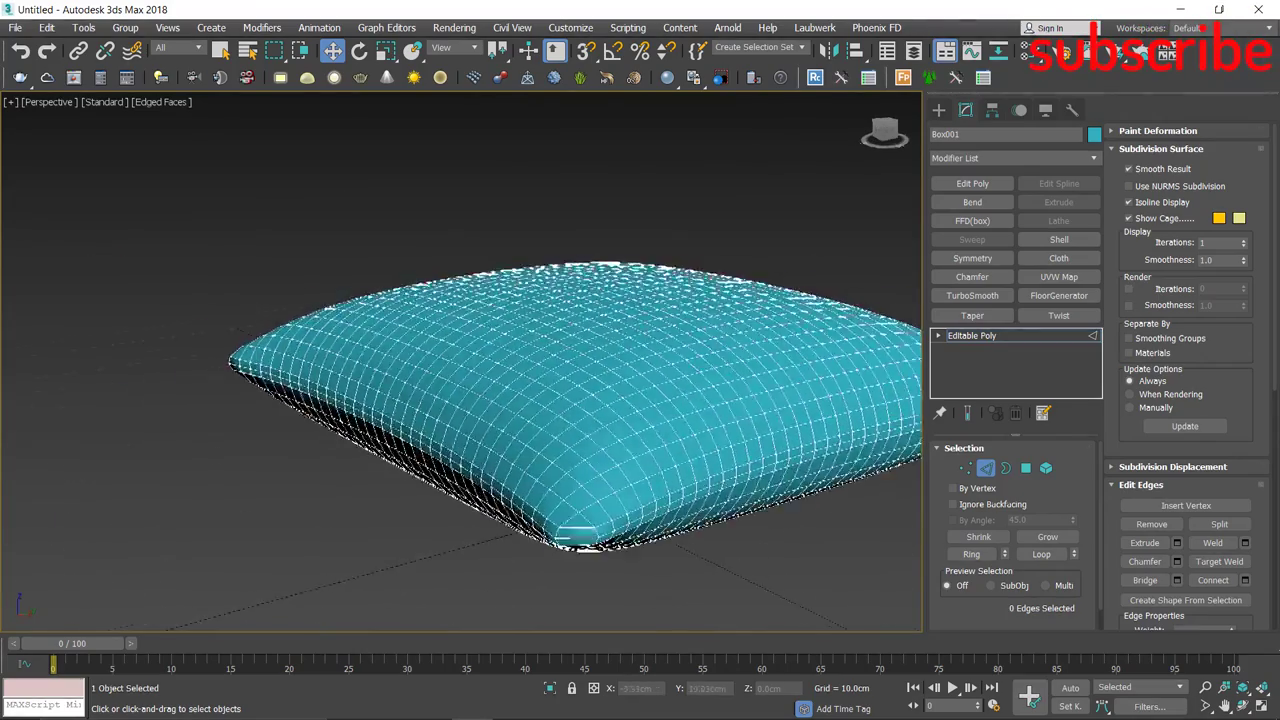
alt+middle_drag(671, 408, 617, 340)
scroll(623, 339, up, 1)
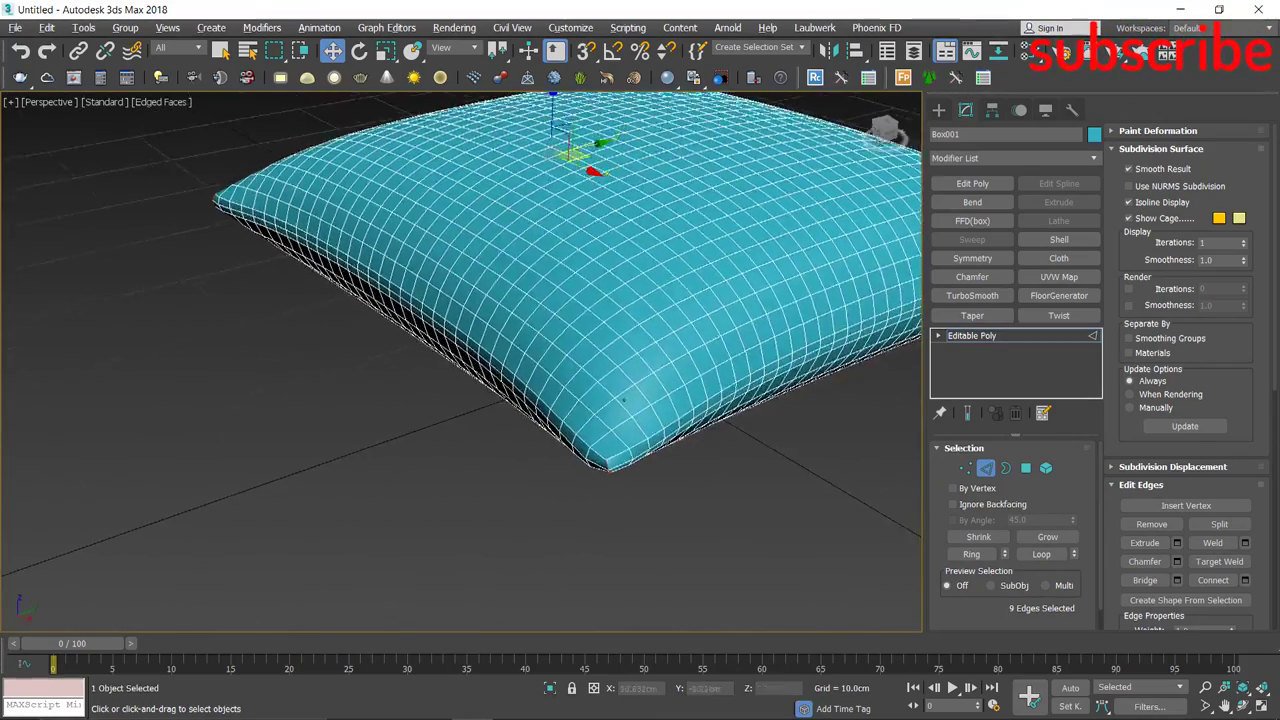
scroll(617, 340, up, 3)
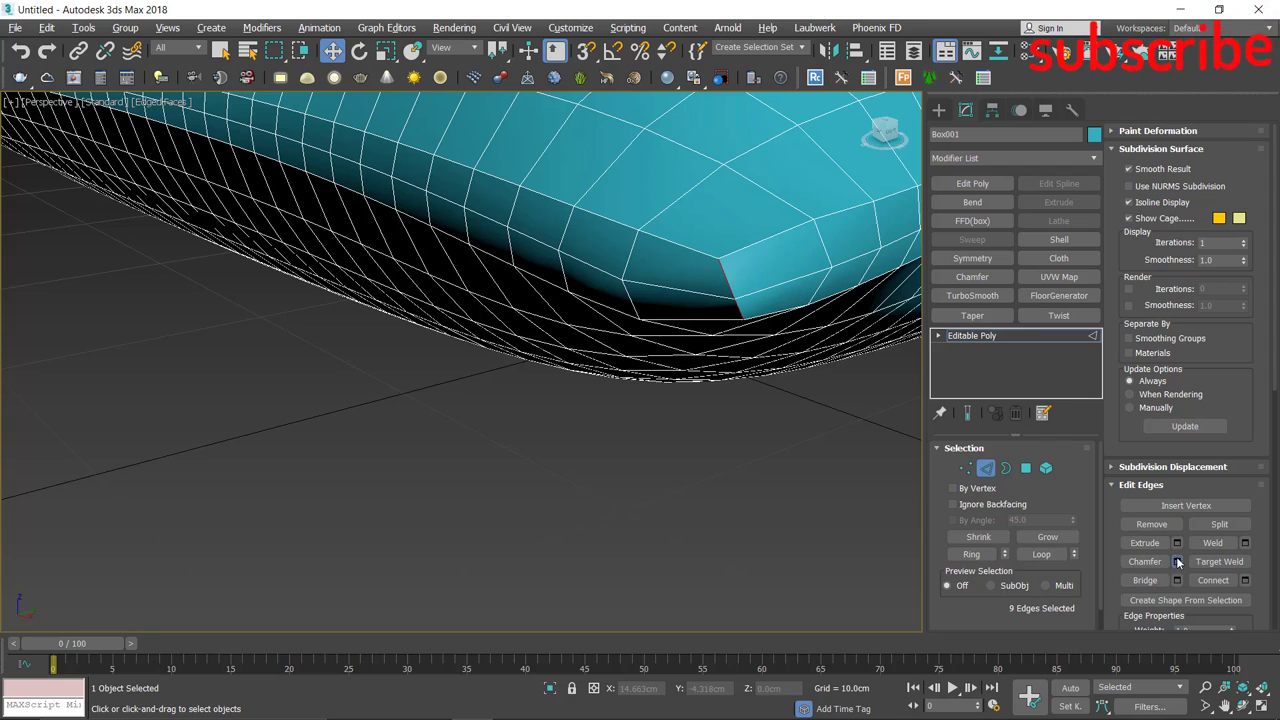
- Chamfer the corner edges by 0.72 cm with 2 segments
click(1178, 562)
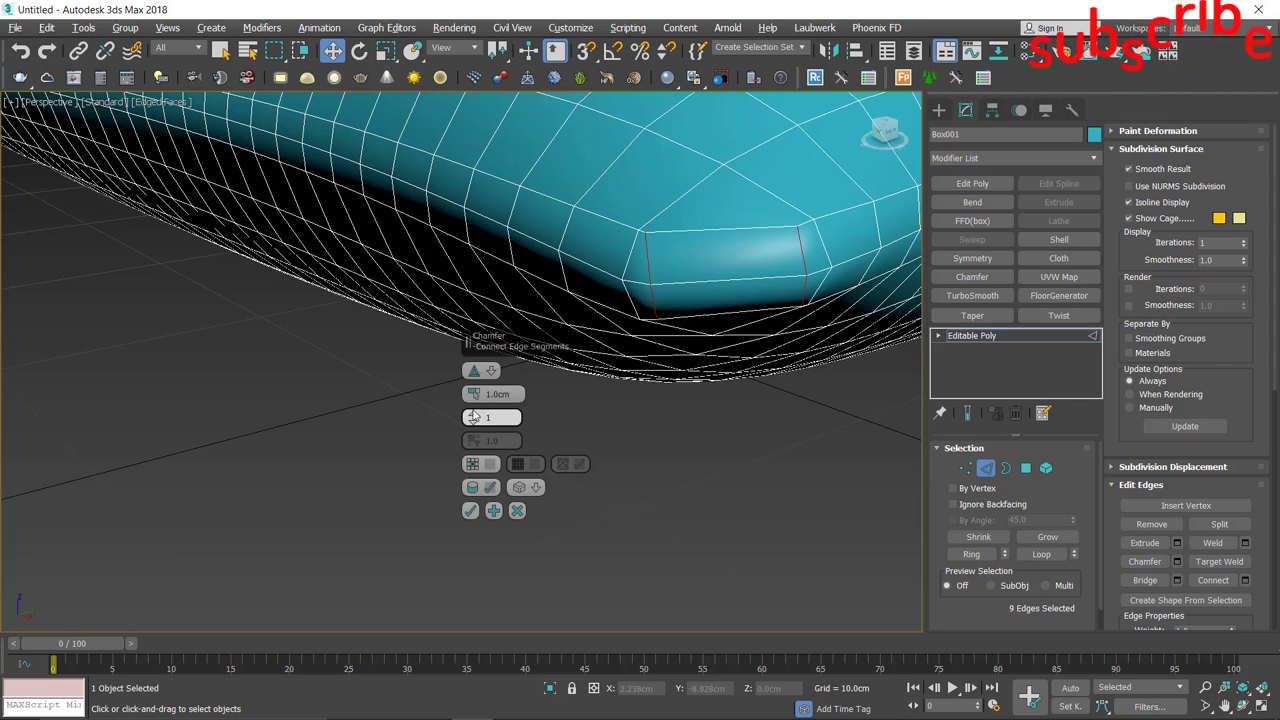
drag(473, 419, 476, 384)
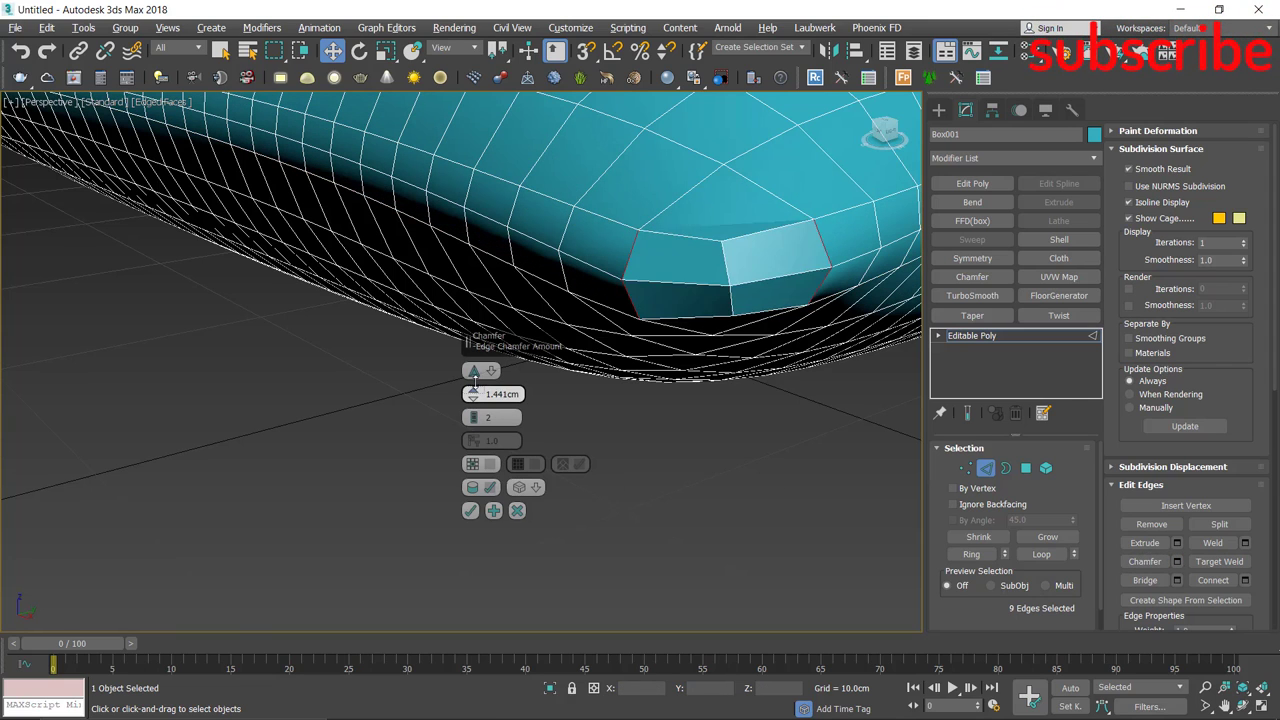
click(470, 511)
scroll(698, 289, down, 2)
- Try out edge selections on the pillow, then clear the selection
scroll(698, 289, down, 5)
key(ctrl+a)
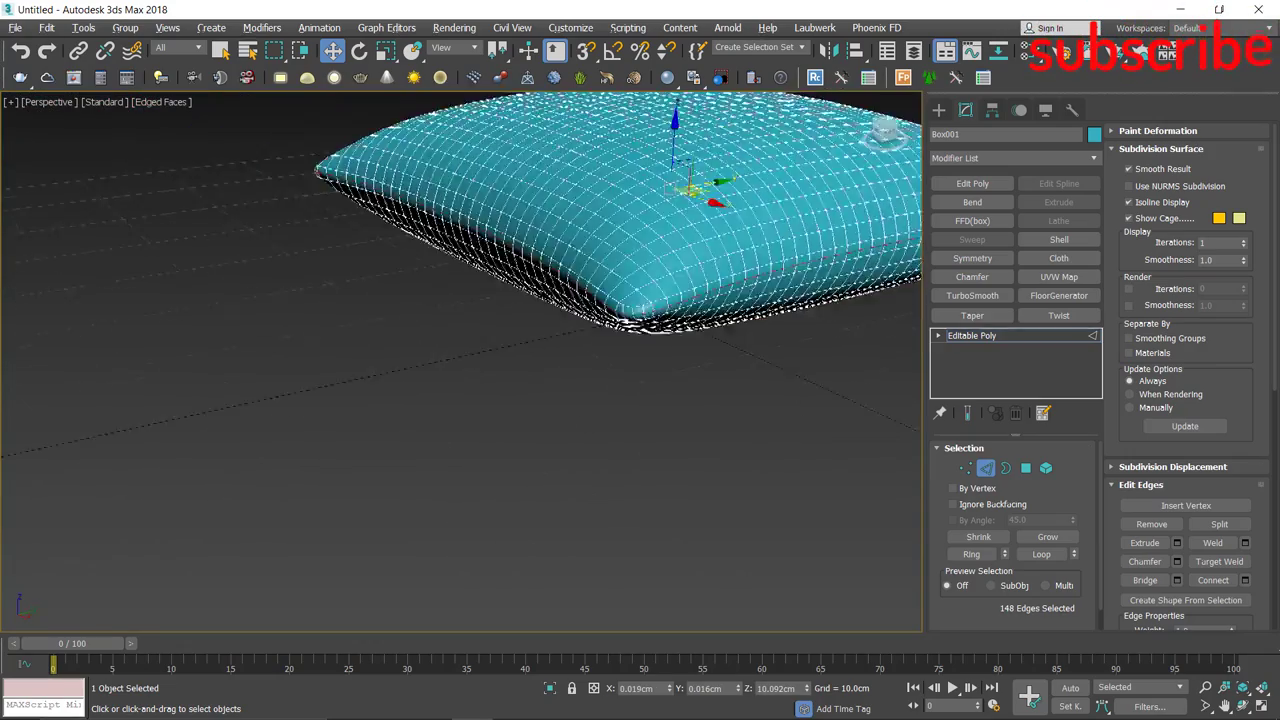
mouse_move(698, 289)
alt+middle_down()
mouse_move(700, 340)
mouse_move(700, 260)
alt+middle_up()
alt+middle_drag(330, 340, 329, 391)
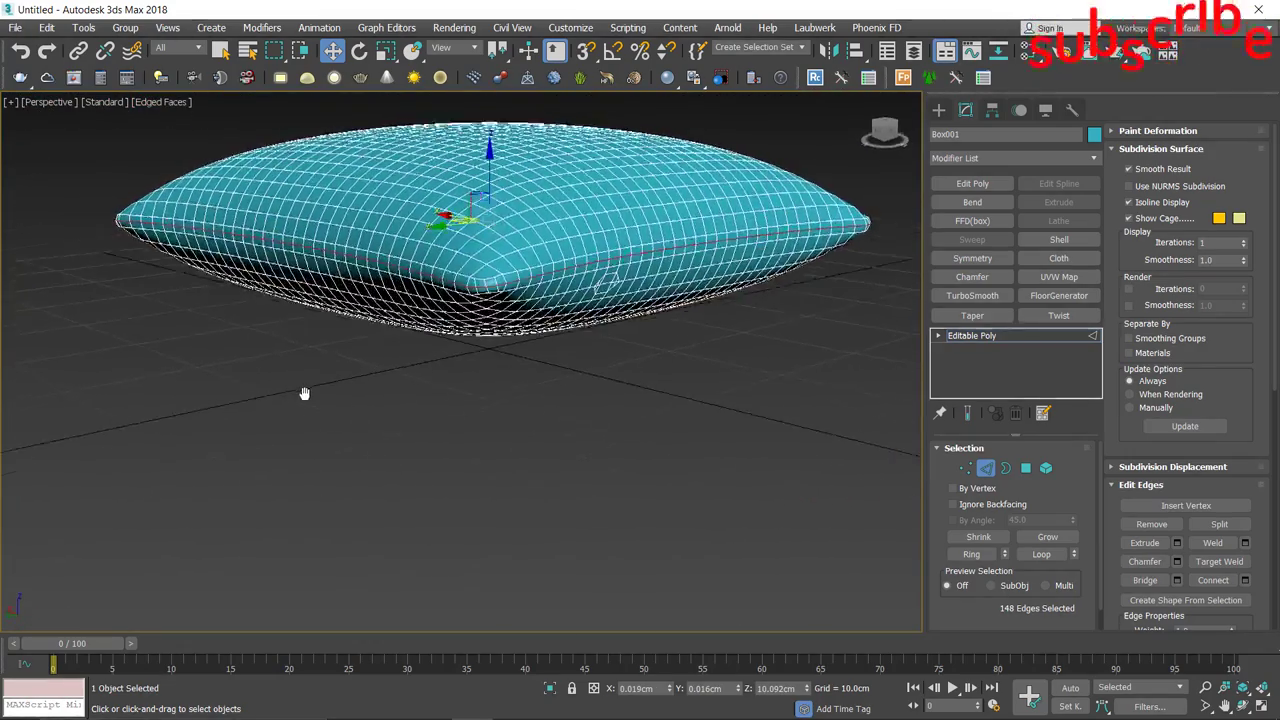
scroll(306, 391, up, 5)
mouse_move(508, 175)
middle_down()
mouse_move(508, 285)
mouse_move(537, 405)
mouse_move(551, 406)
mouse_move(551, 380)
mouse_move(673, 317)
middle_up()
scroll(551, 406, up, 2)
scroll(551, 406, up, 2)
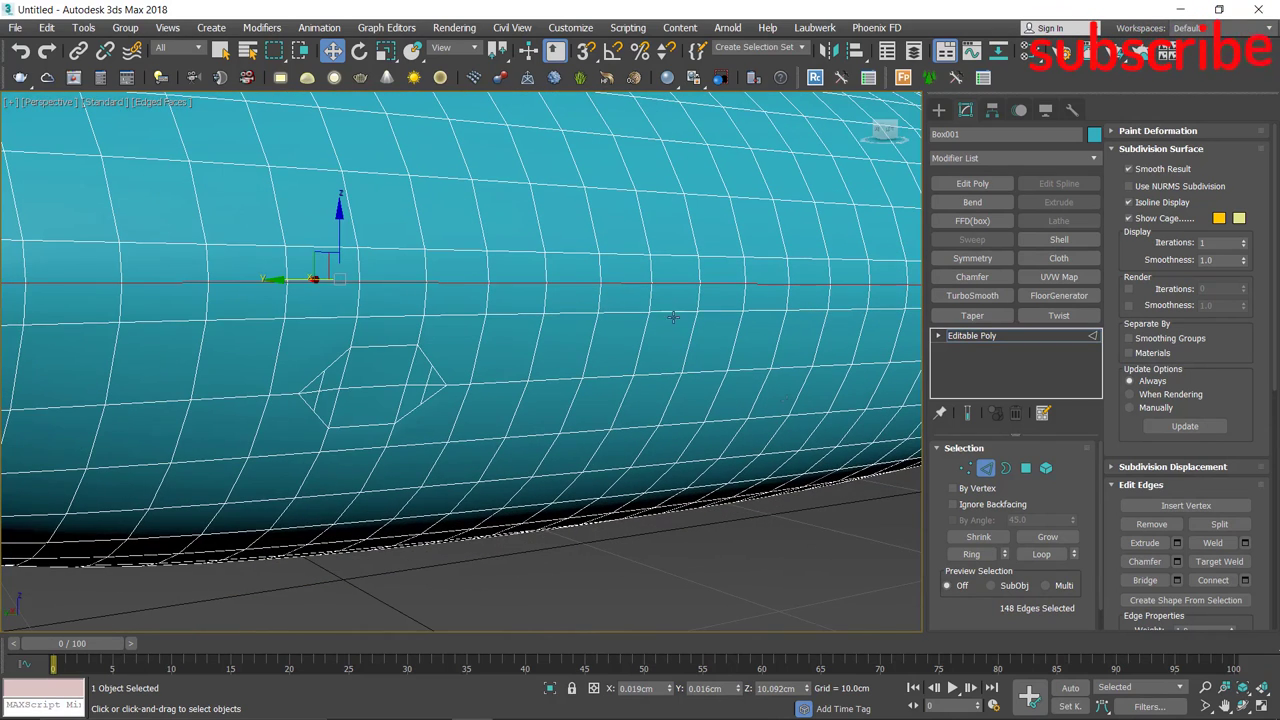
drag(380, 345, 350, 362)
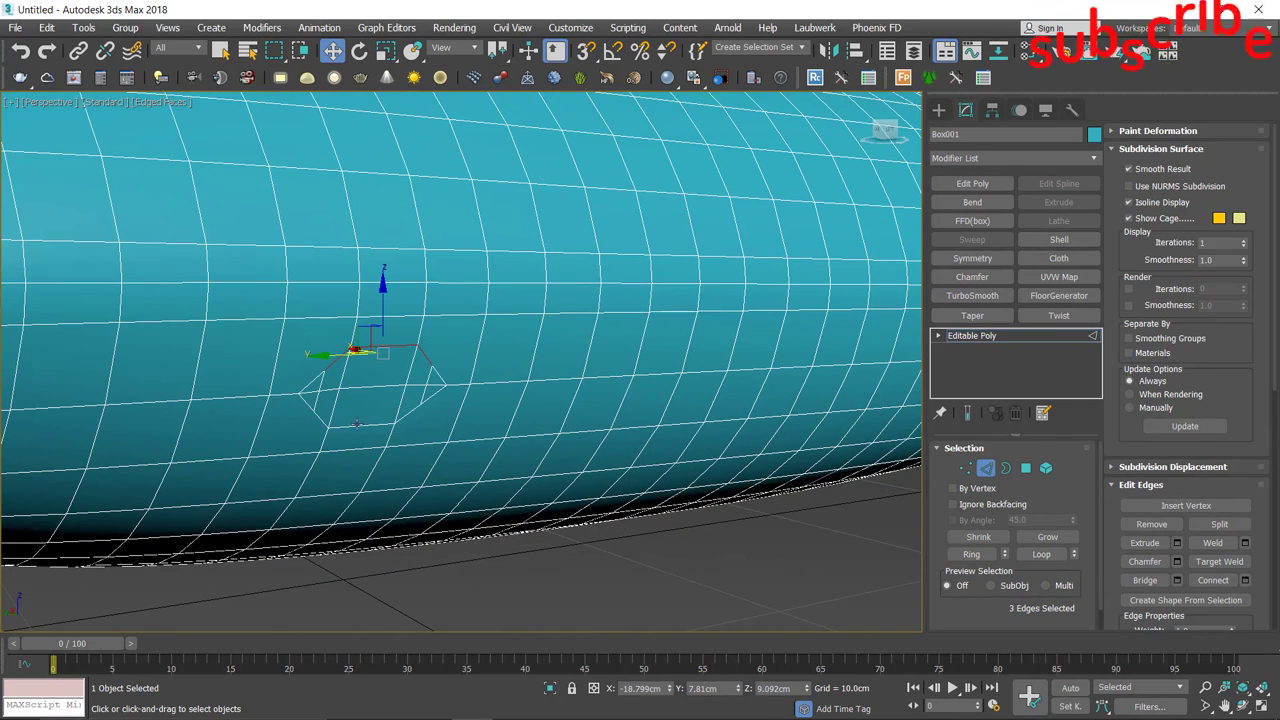
ctrl+drag(356, 423, 357, 429)
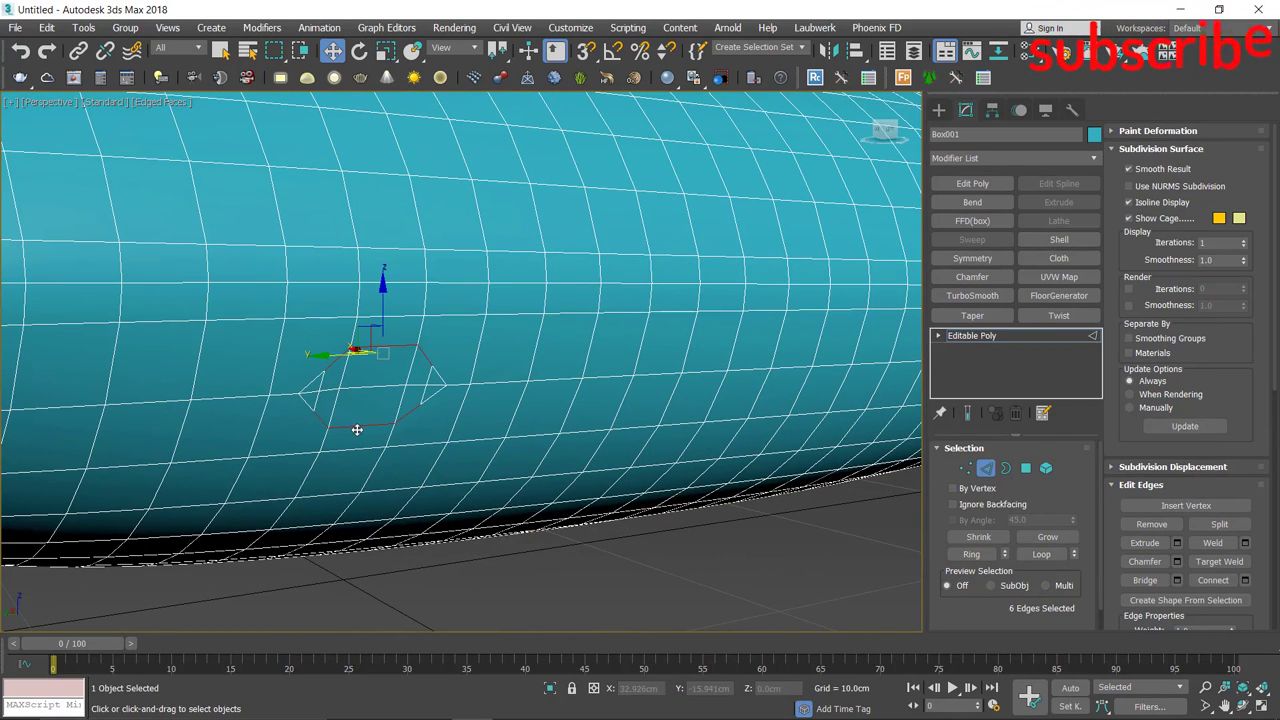
ctrl+click(432, 393)
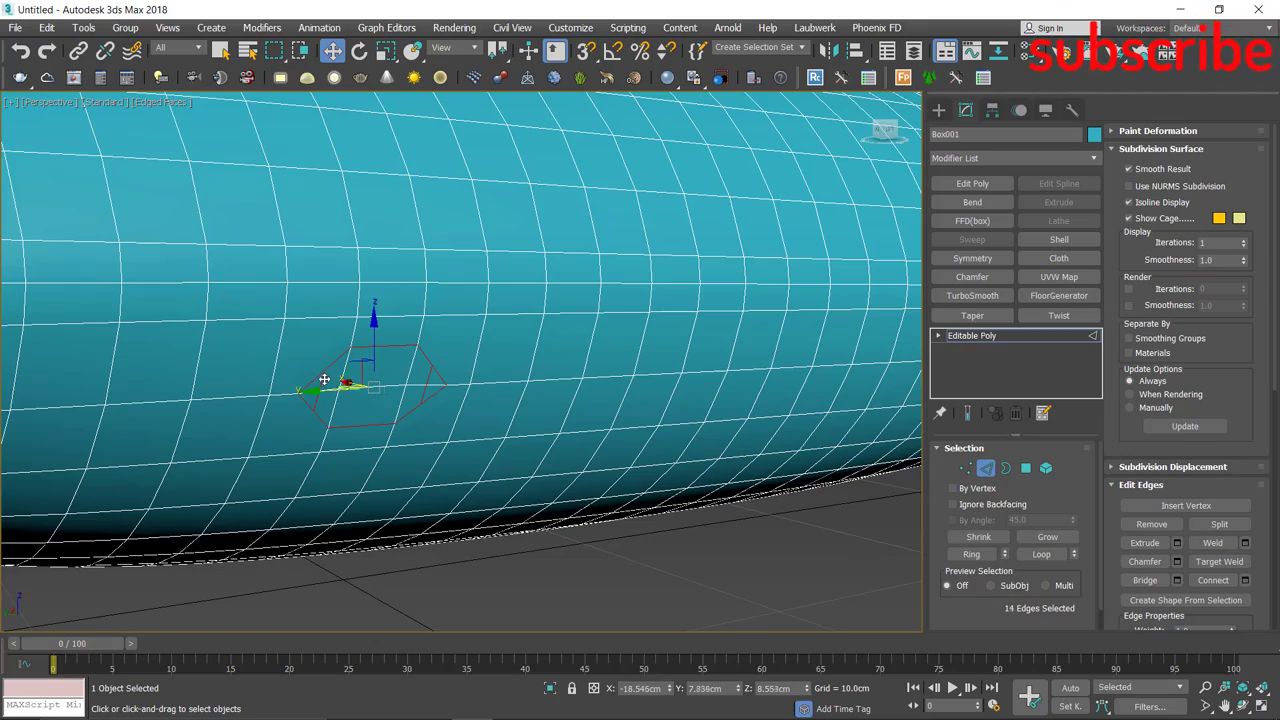
click(379, 434)
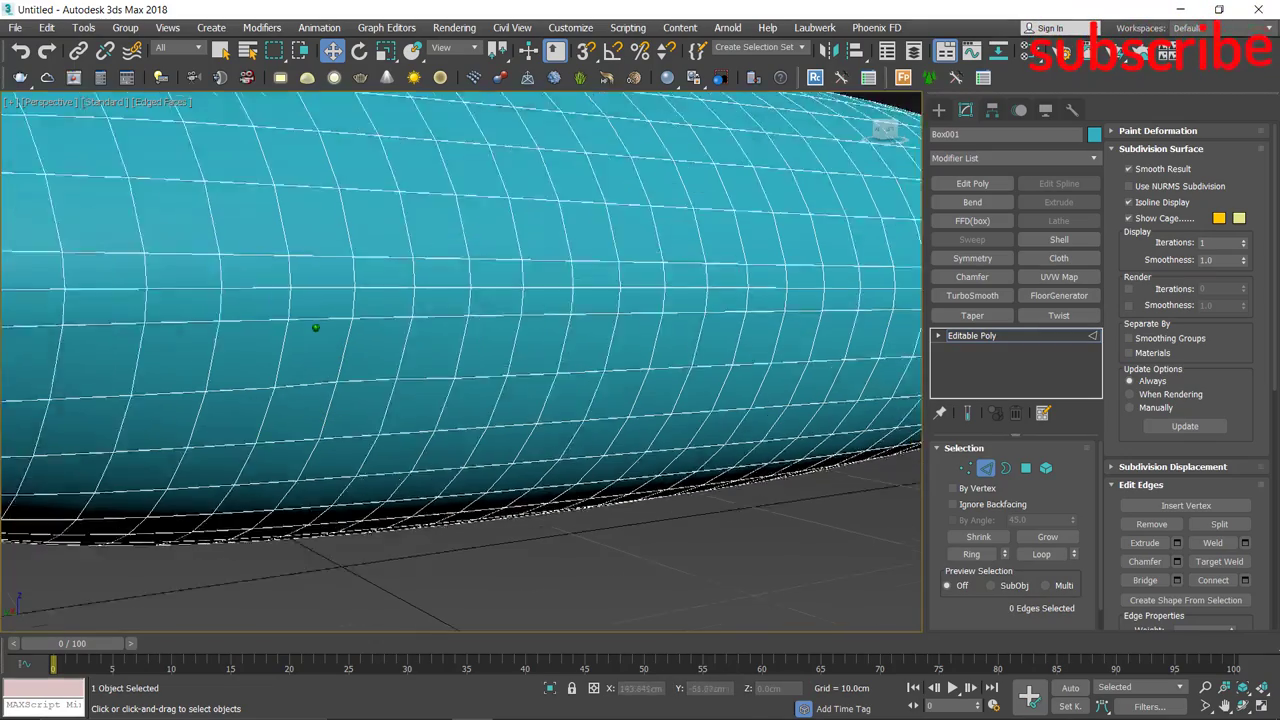
- Select the 148-edge middle seam loop and open the Extrude Edges settings
alt+middle_drag(314, 329, 367, 338)
double_click(616, 305)
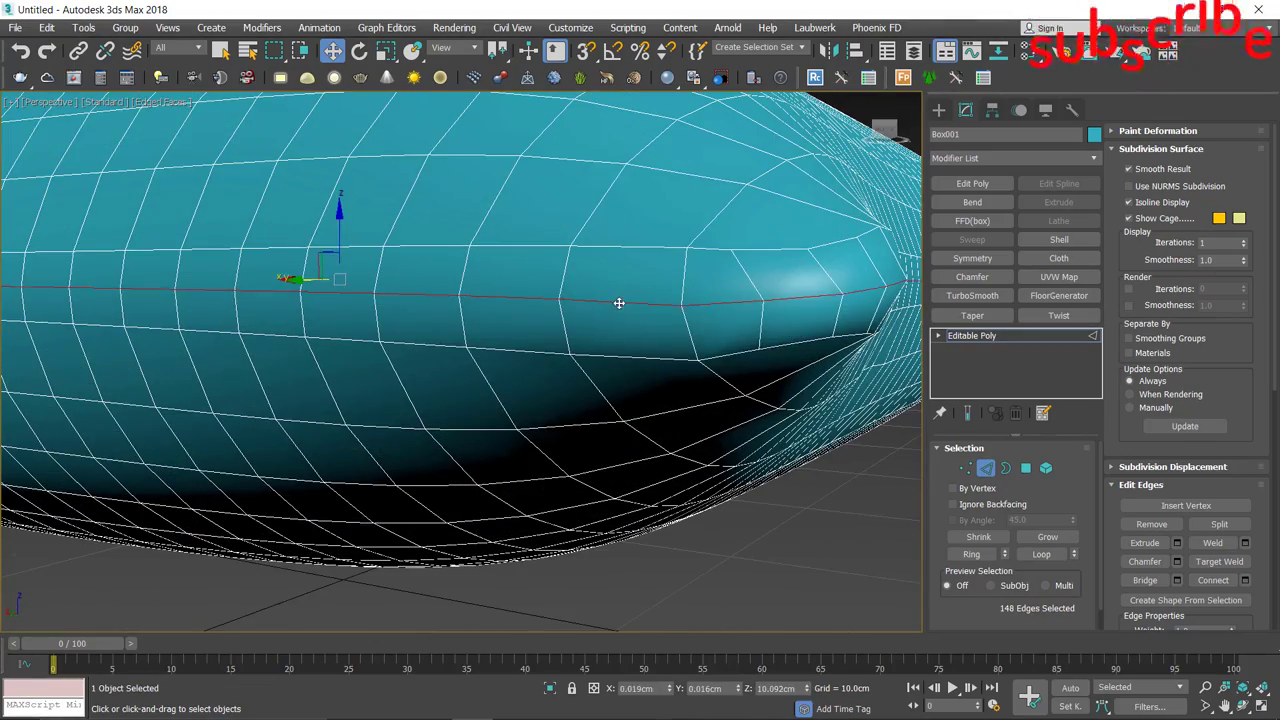
mouse_move(617, 300)
alt+middle_down()
mouse_move(563, 331)
mouse_move(706, 282)
alt+middle_up()
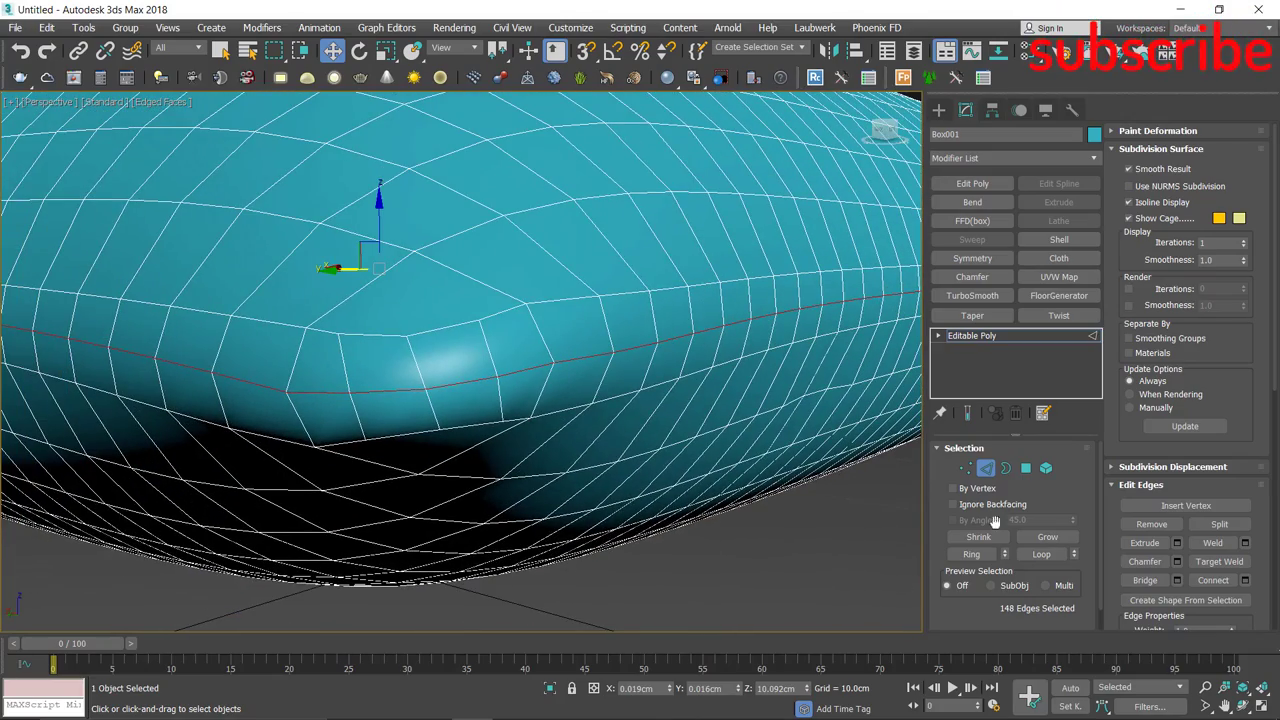
click(1177, 543)
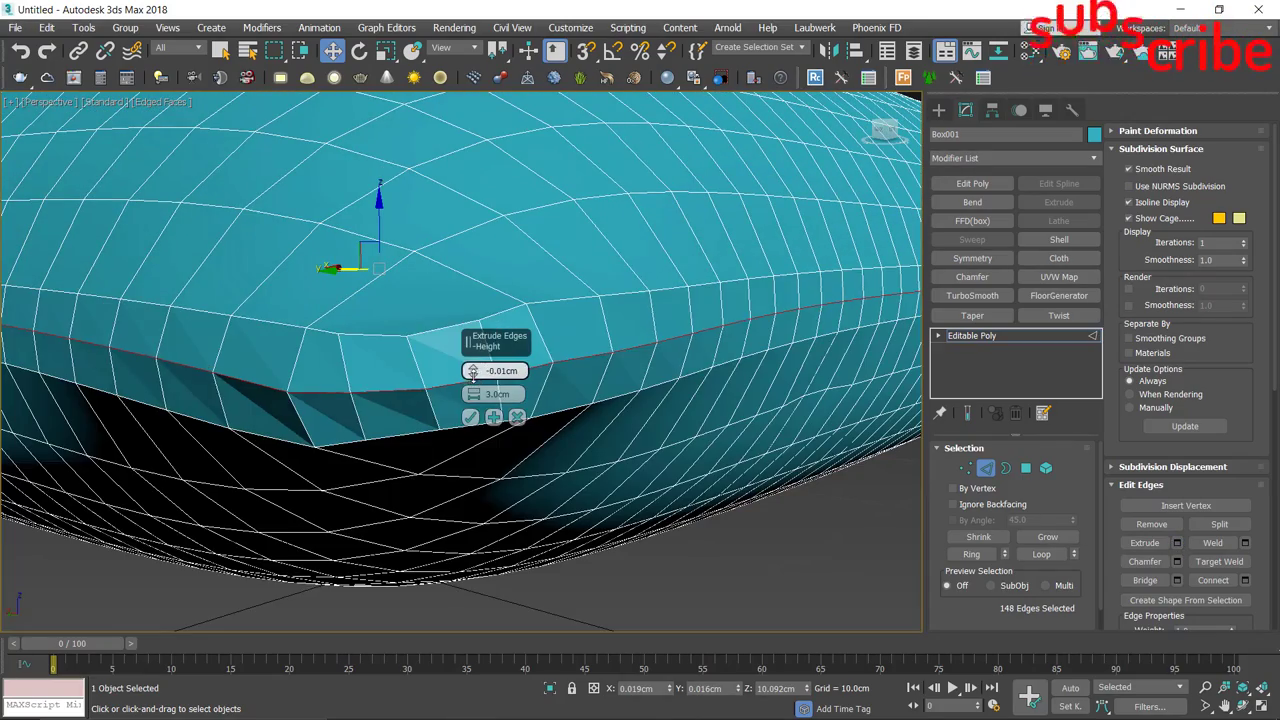
- Extrude the seam loop -0.65 cm high by 0.02 cm wide, then add TurboSmooth
drag(473, 372, 472, 390)
right_click(473, 396)
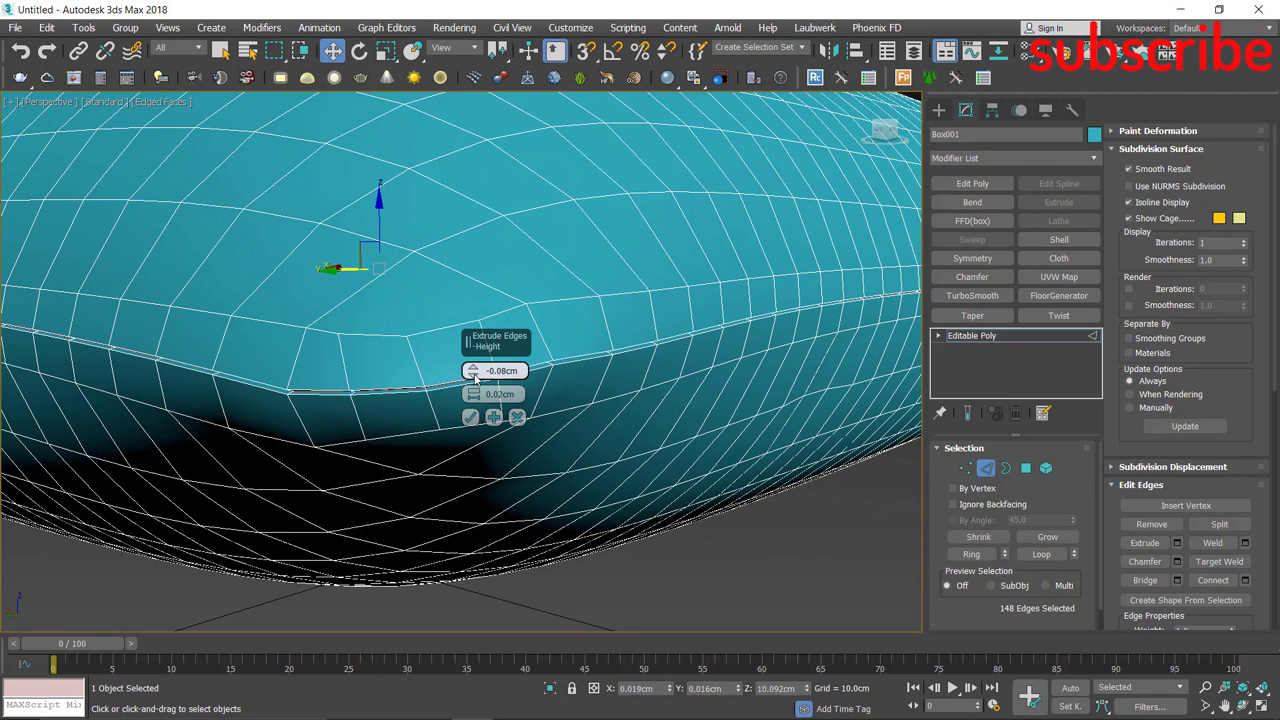
drag(475, 376, 475, 378)
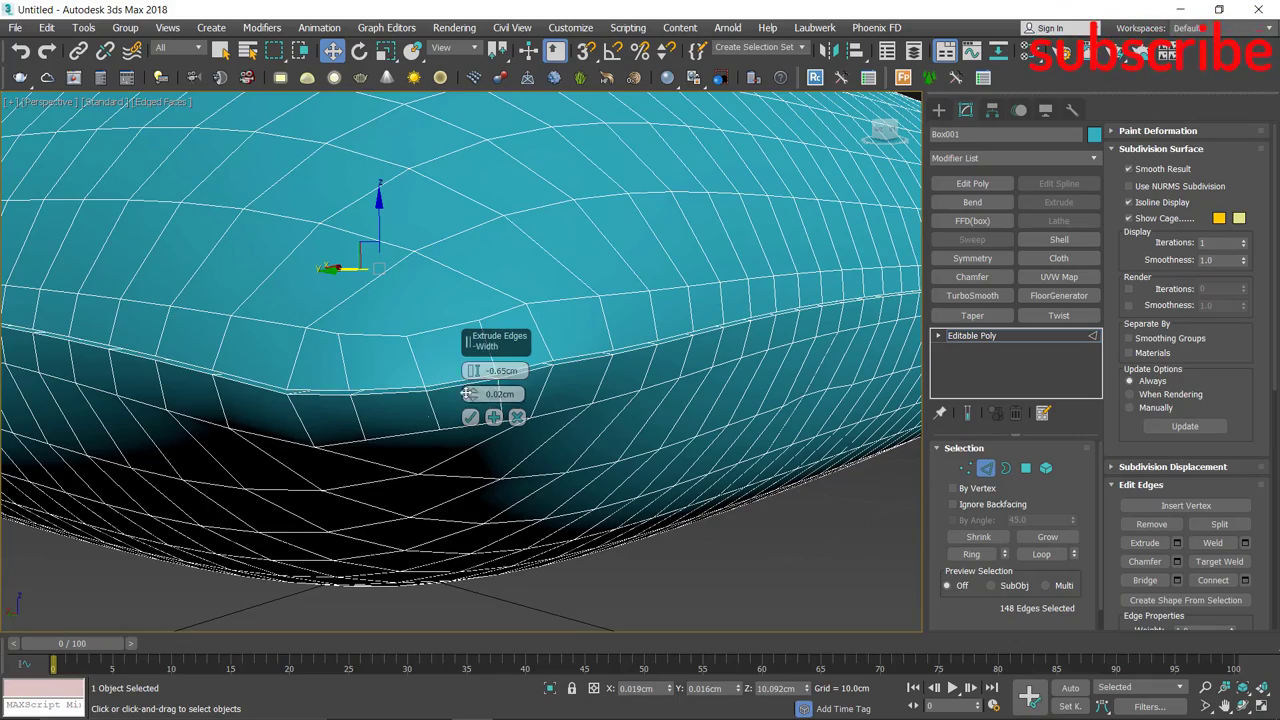
mouse_move(470, 393)
alt+middle_down()
mouse_move(389, 271)
mouse_move(443, 171)
mouse_move(400, 337)
mouse_move(476, 430)
alt+middle_up()
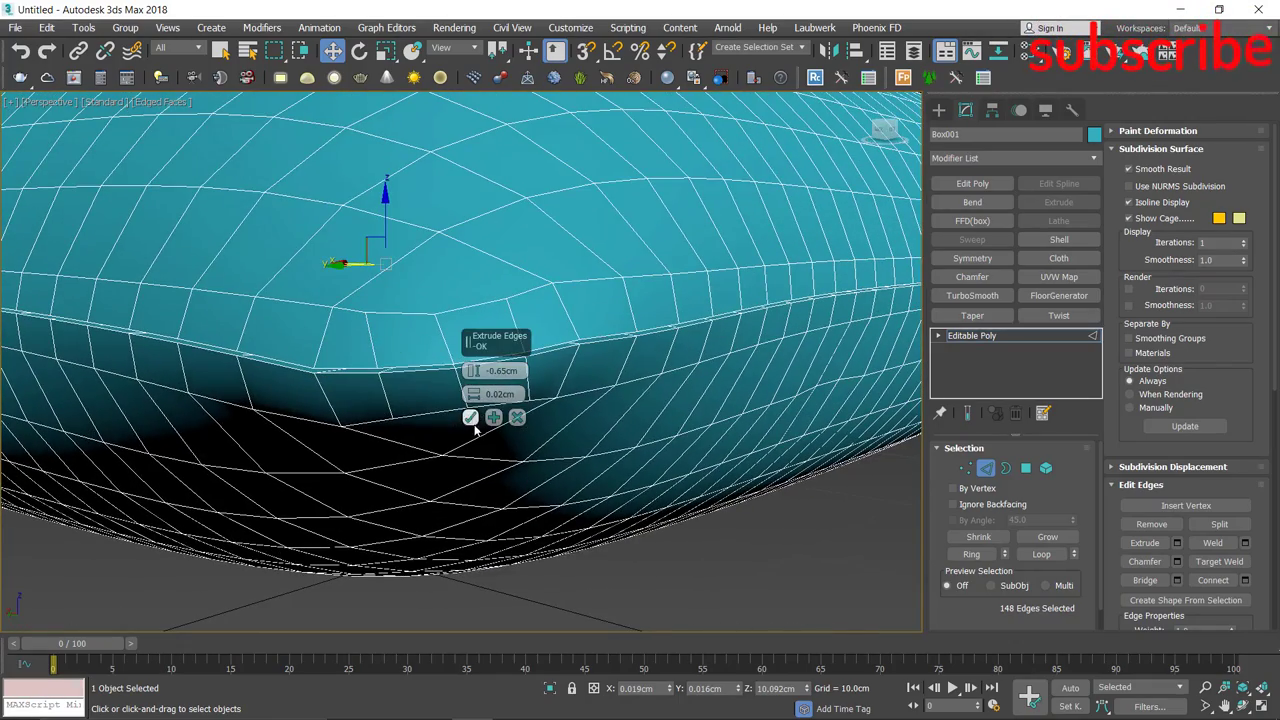
click(987, 468)
click(1000, 336)
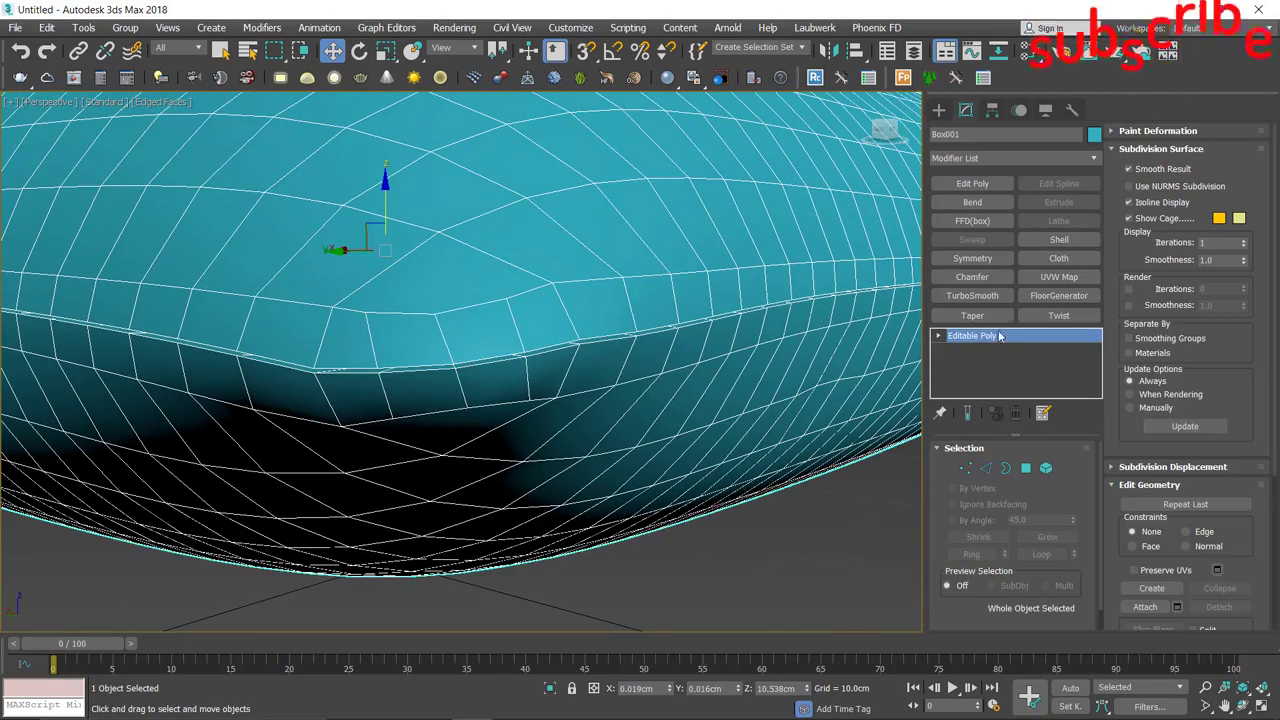
click(972, 296)
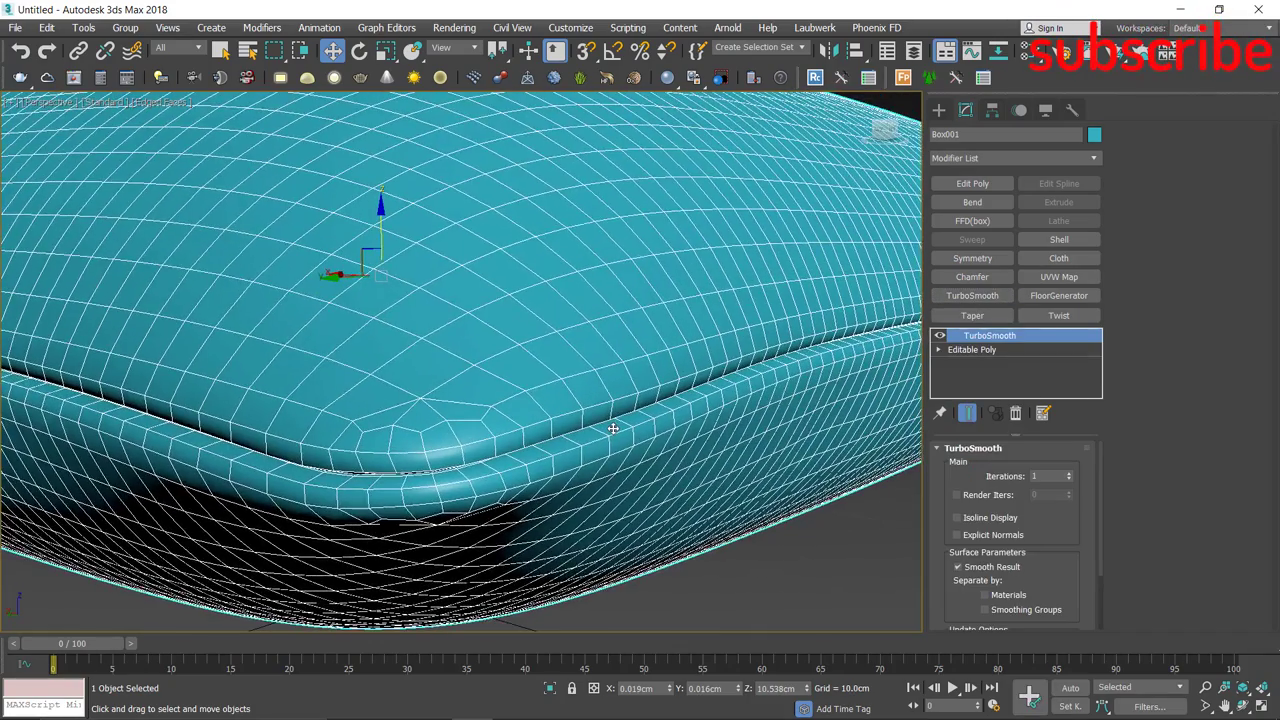
- Set TurboSmooth iterations to 2 and inspect the smoothed pillow's seam
key(F4)
key(z)
alt+middle_drag(571, 323, 571, 160)
scroll(460, 300, up, 3)
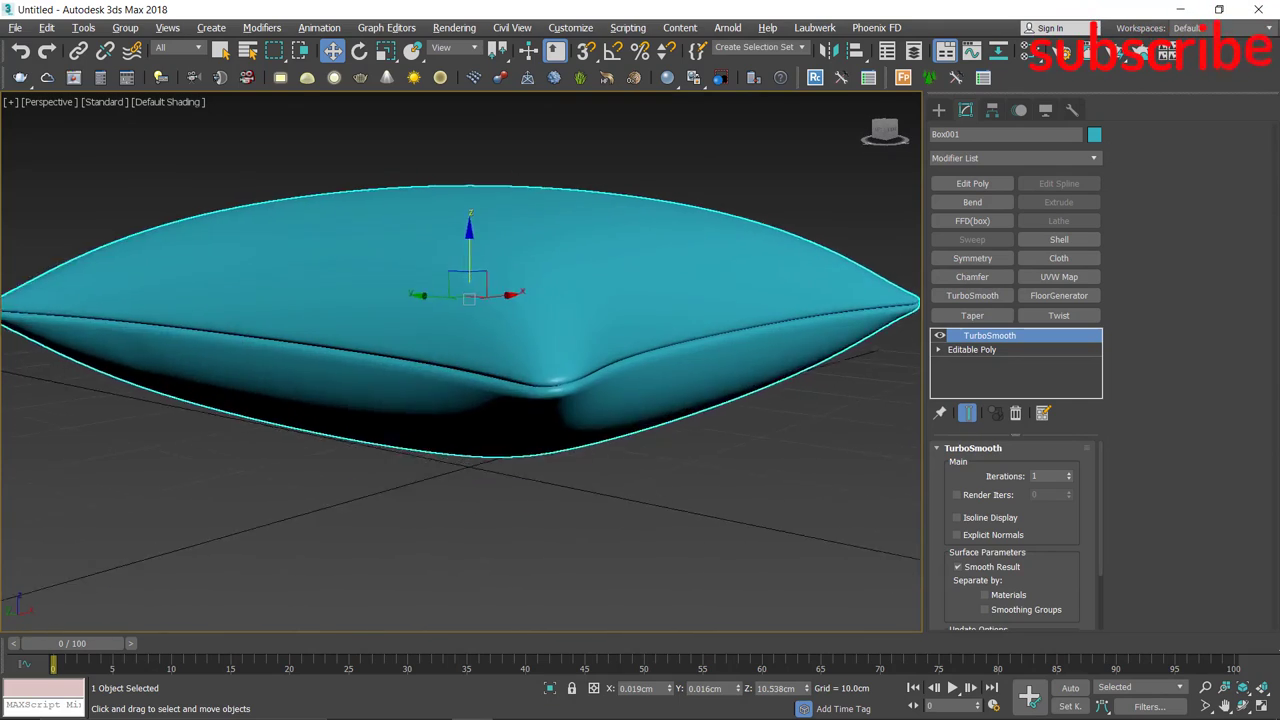
scroll(460, 300, up, 3)
scroll(460, 360, down, 5)
mouse_move(571, 300)
alt+middle_down()
mouse_move(571, 260)
mouse_move(571, 340)
mouse_move(600, 360)
alt+middle_up()
mouse_move(475, 360)
alt+middle_down()
mouse_move(500, 380)
mouse_move(475, 370)
mouse_move(475, 394)
alt+middle_up()
scroll(475, 394, up, 5)
click(1068, 476)
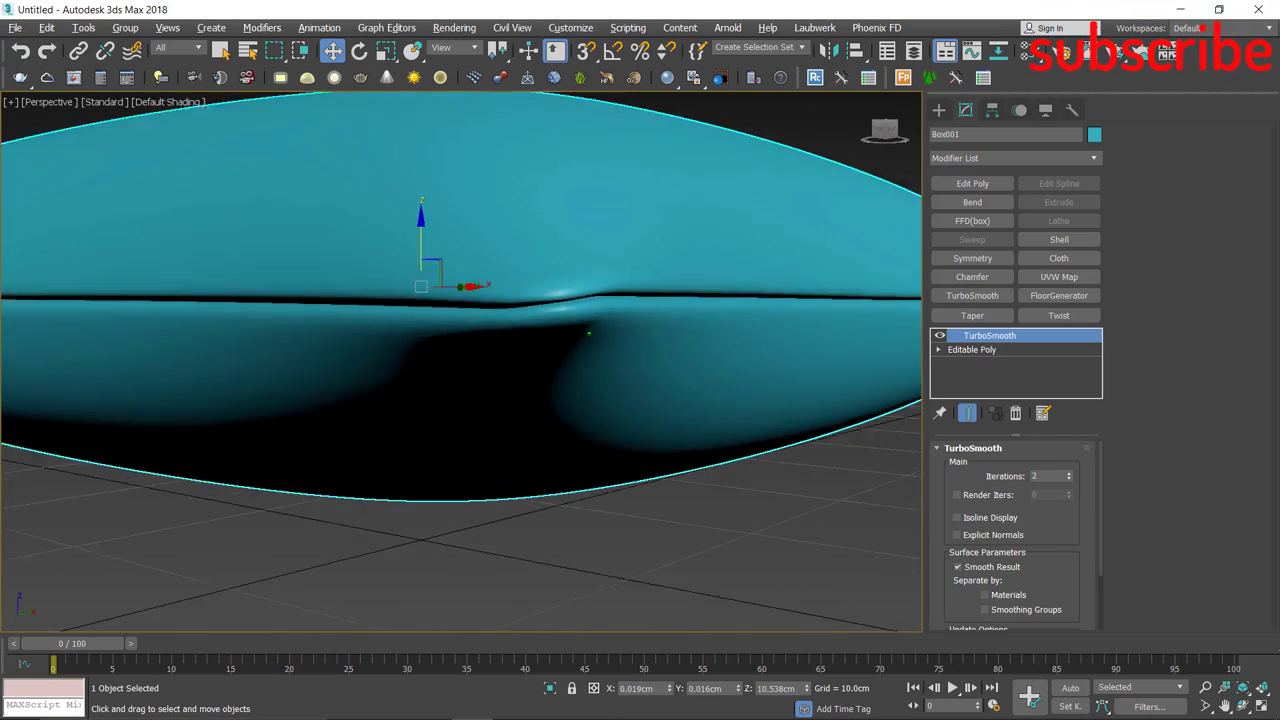
mouse_move(460, 360)
alt+middle_down()
mouse_move(460, 400)
mouse_move(480, 420)
mouse_move(470, 390)
mouse_move(460, 400)
alt+middle_up()
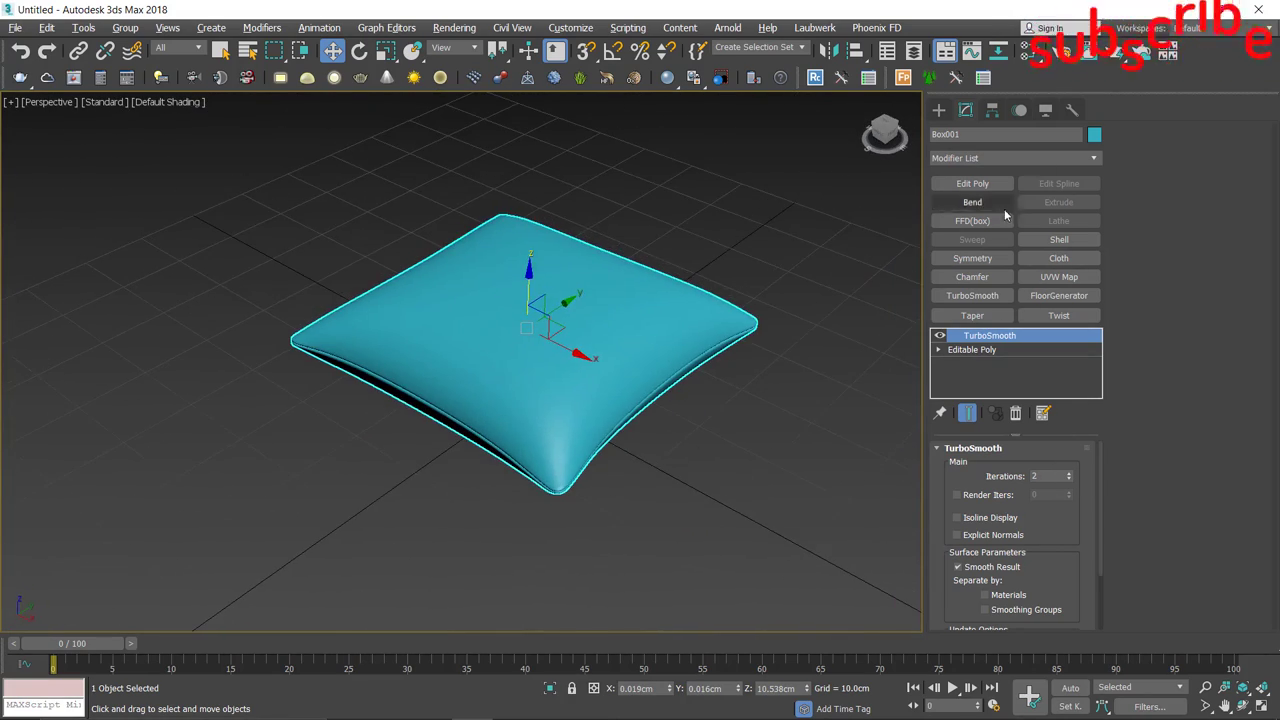
- Browse the Slate Material Editor's node types, then close the editor
key(m)
drag(891, 70, 918, 30)
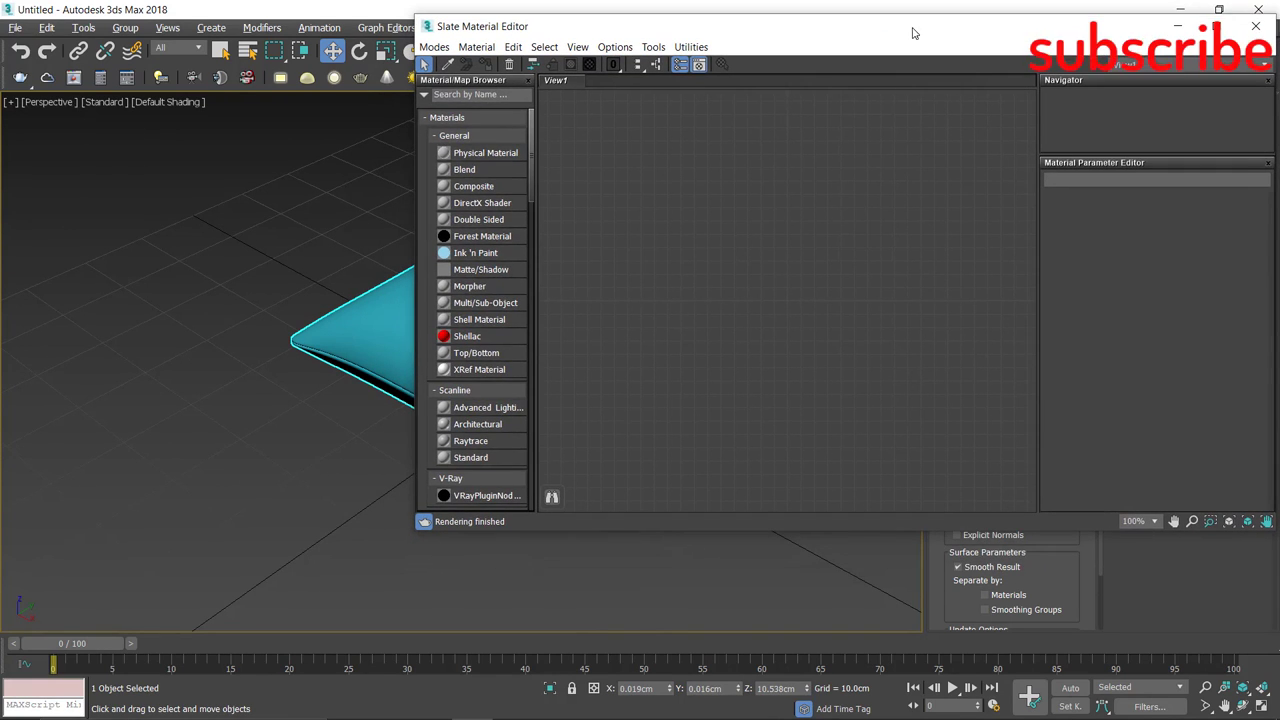
scroll(470, 435, down, 5)
scroll(470, 435, down, 5)
scroll(470, 435, down, 5)
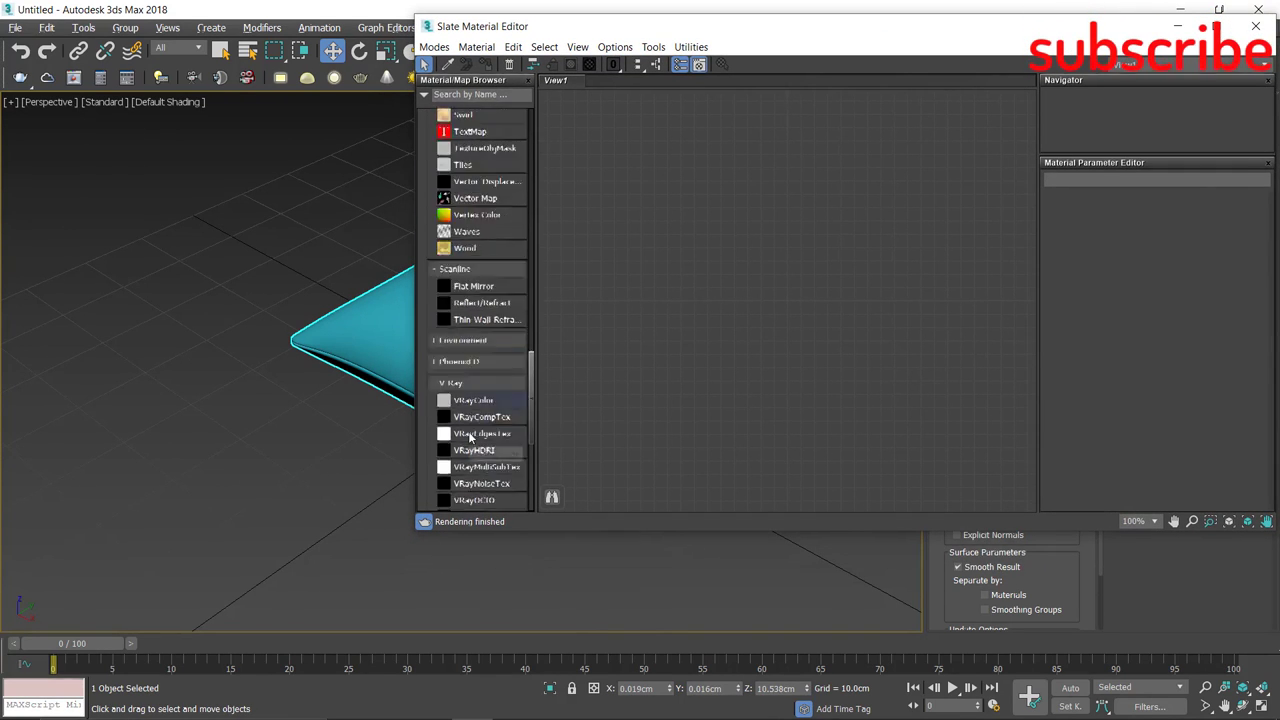
scroll(470, 435, down, 5)
scroll(470, 400, up, 7)
right_click(626, 252)
mouse_move(700, 259)
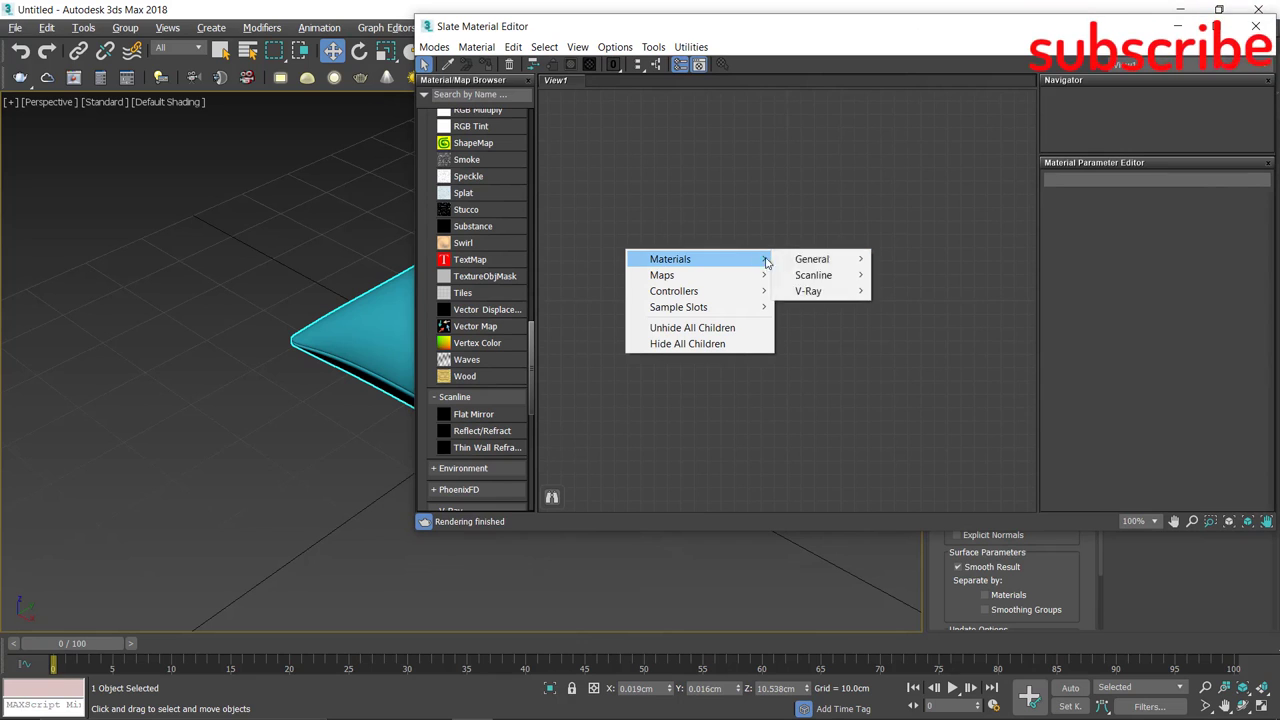
click(1256, 26)
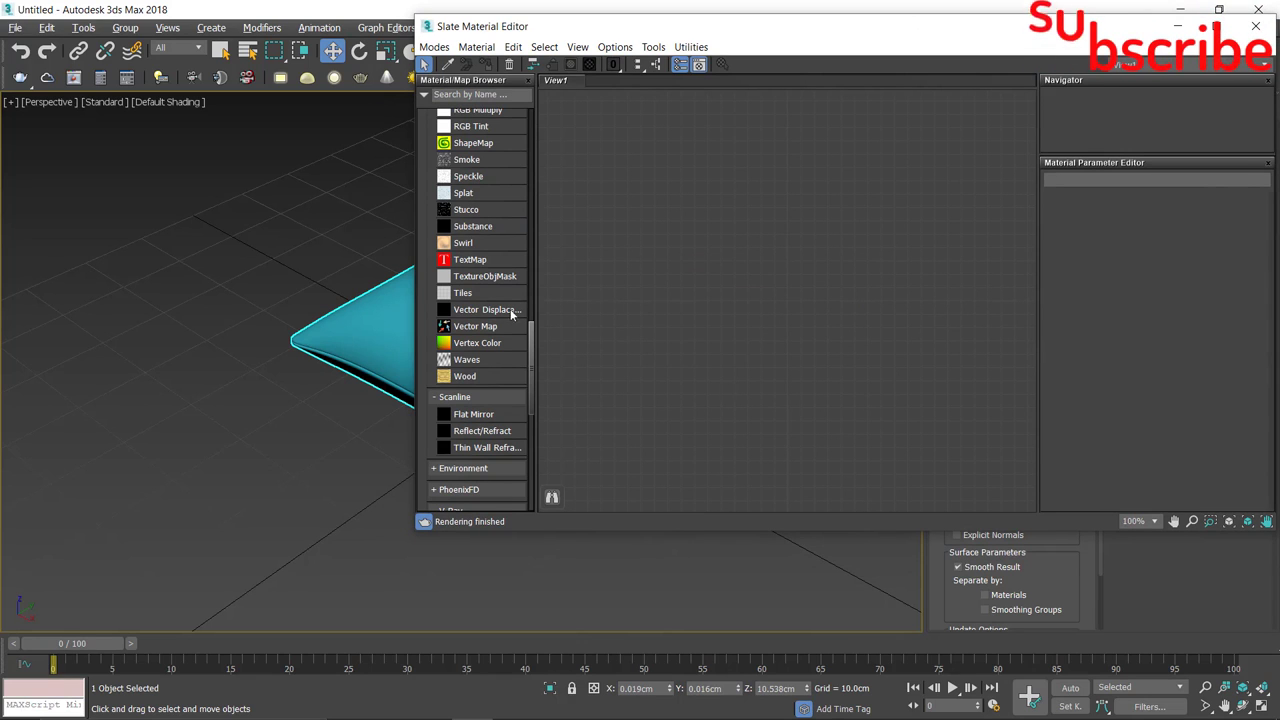
click(1256, 26)
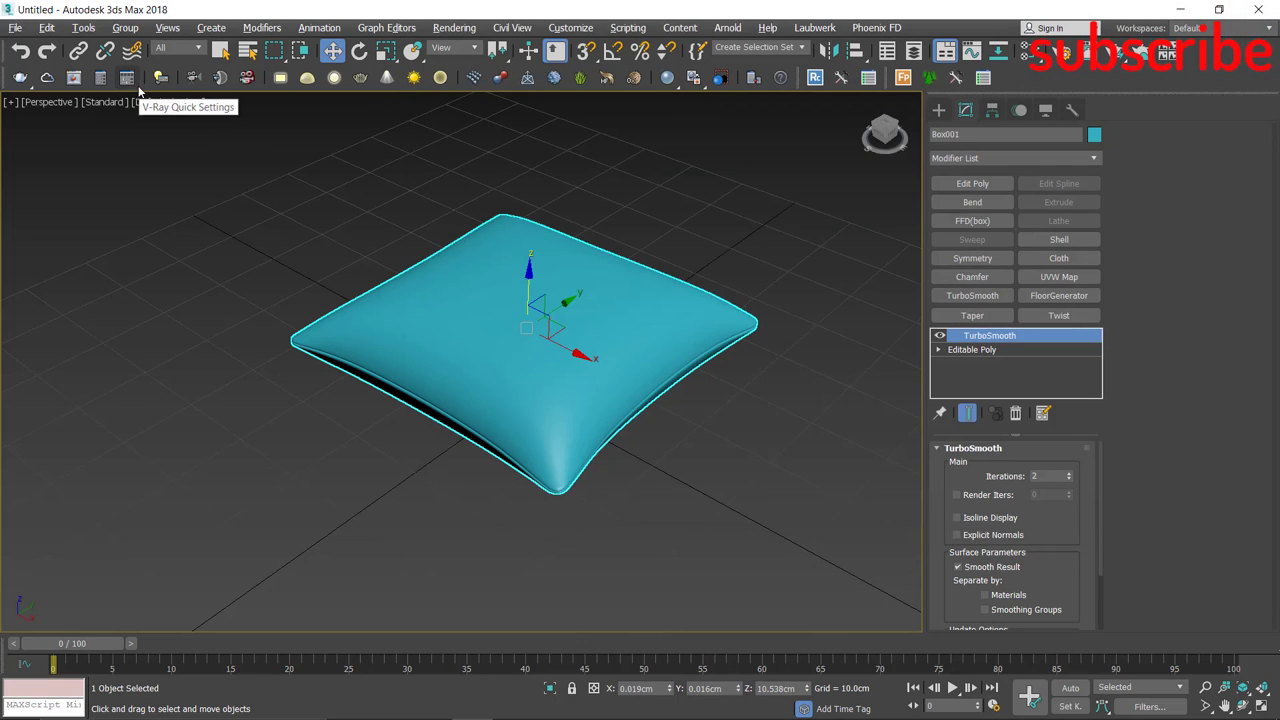
- In Render Setup, switch the renderer to V-Ray Next, update 2
click(454, 27)
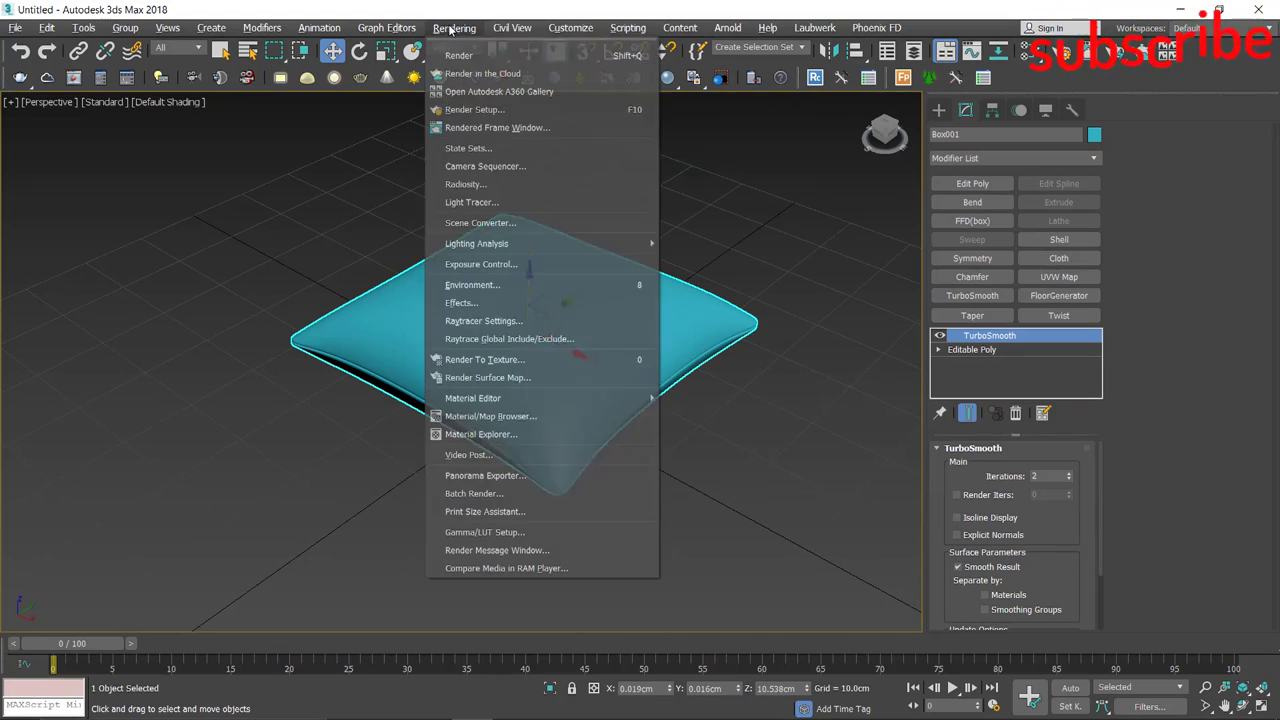
click(470, 111)
drag(468, 130, 535, 104)
click(580, 130)
click(582, 131)
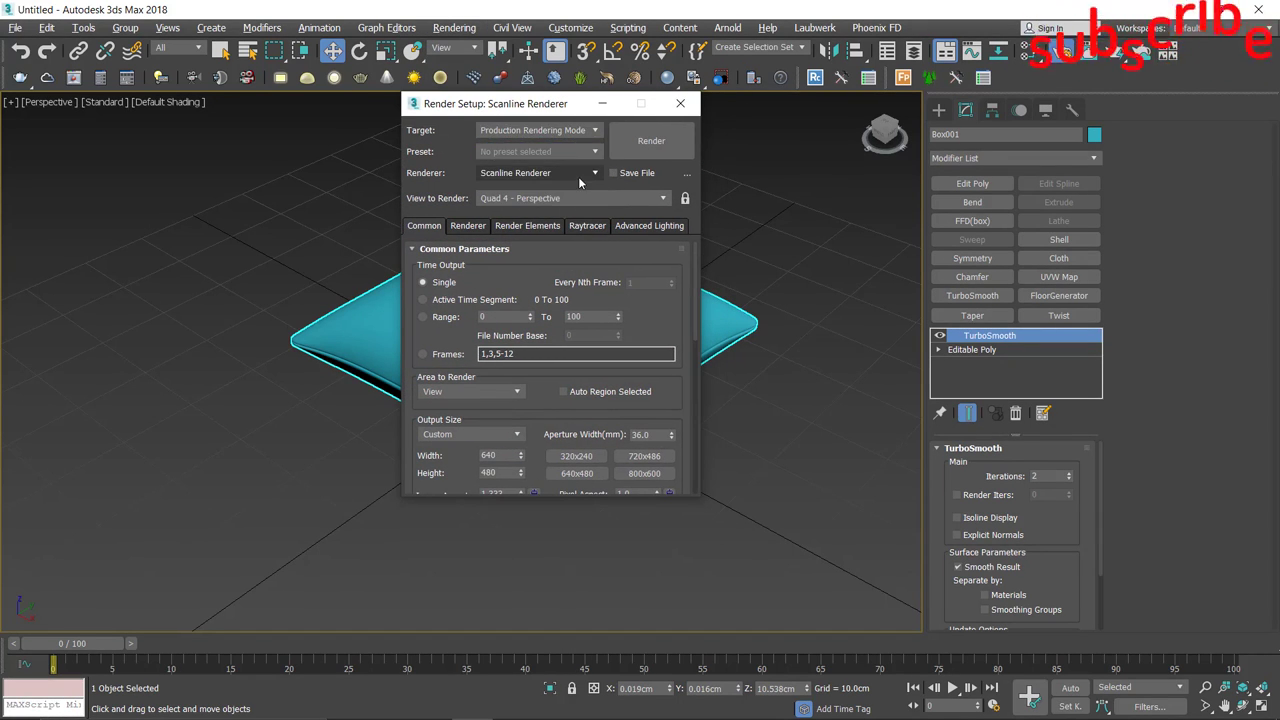
click(580, 174)
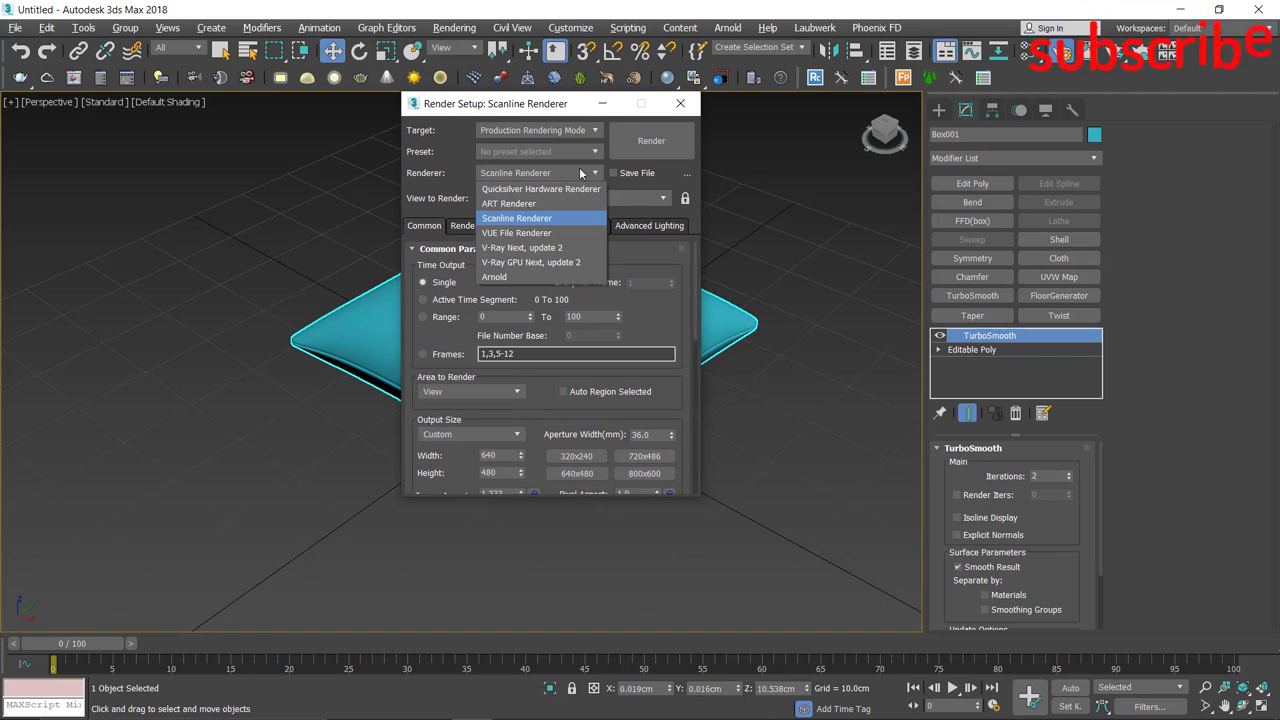
click(518, 249)
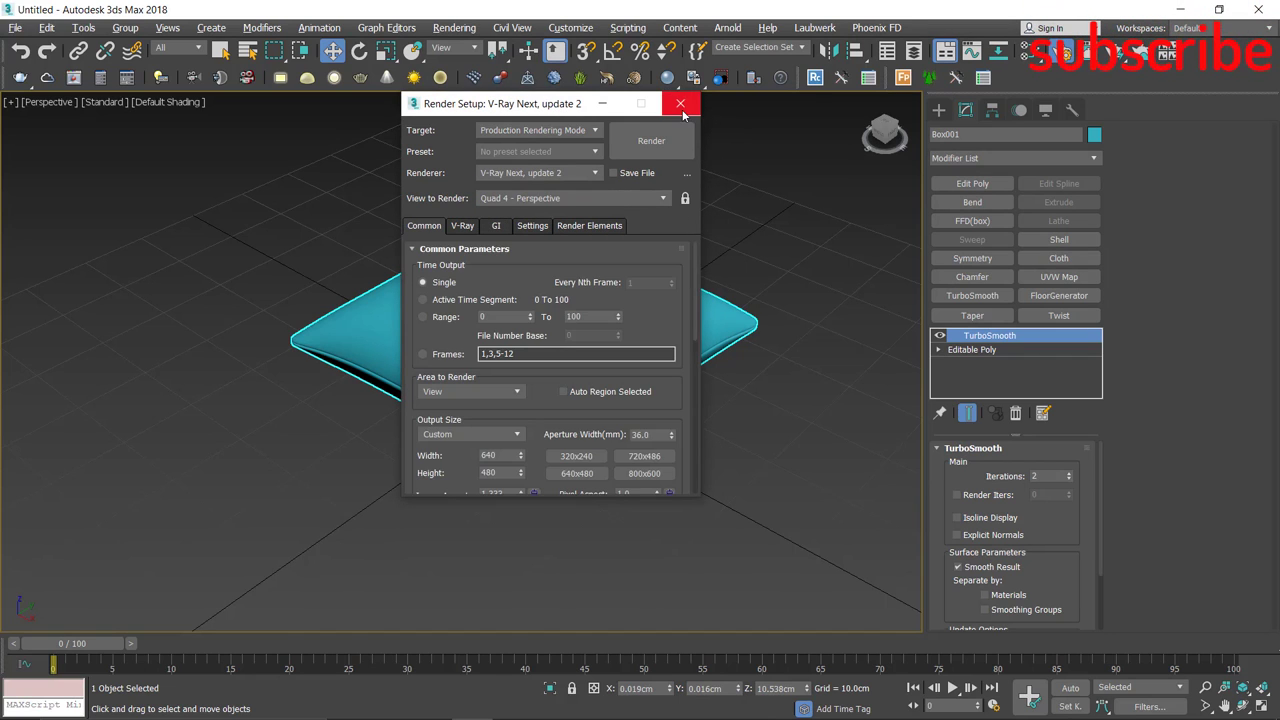
- Close Render Setup and create a VRayMtl node in the Slate Material Editor
click(1050, 50)
click(1023, 50)
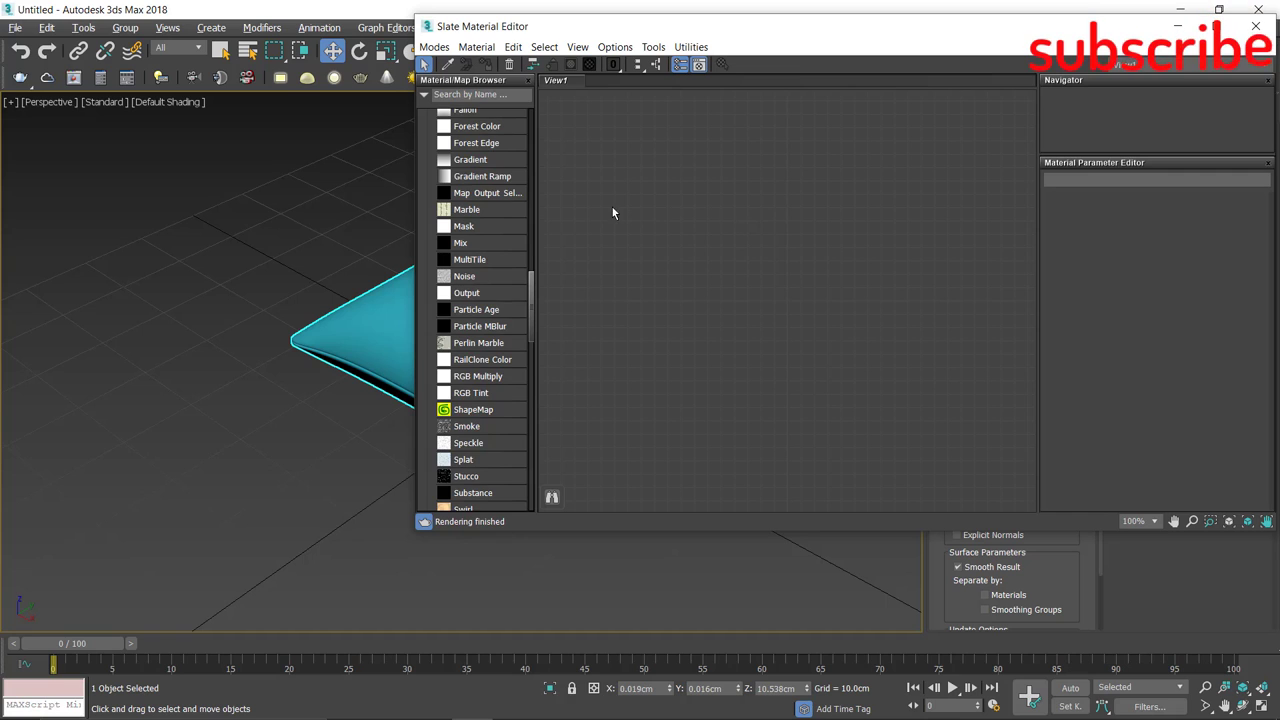
scroll(480, 340, down, 5)
scroll(480, 340, down, 5)
scroll(480, 340, down, 3)
scroll(480, 340, down, 3)
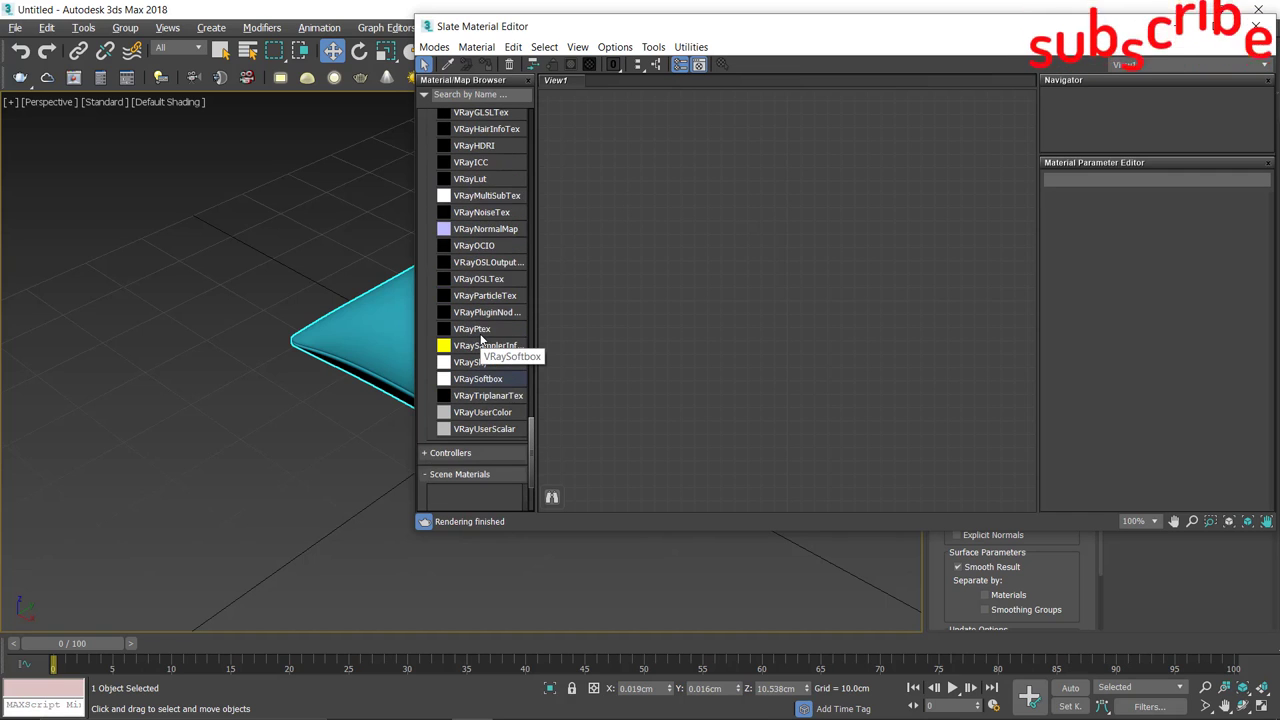
scroll(481, 340, up, 2)
right_click(645, 137)
mouse_move(691, 147)
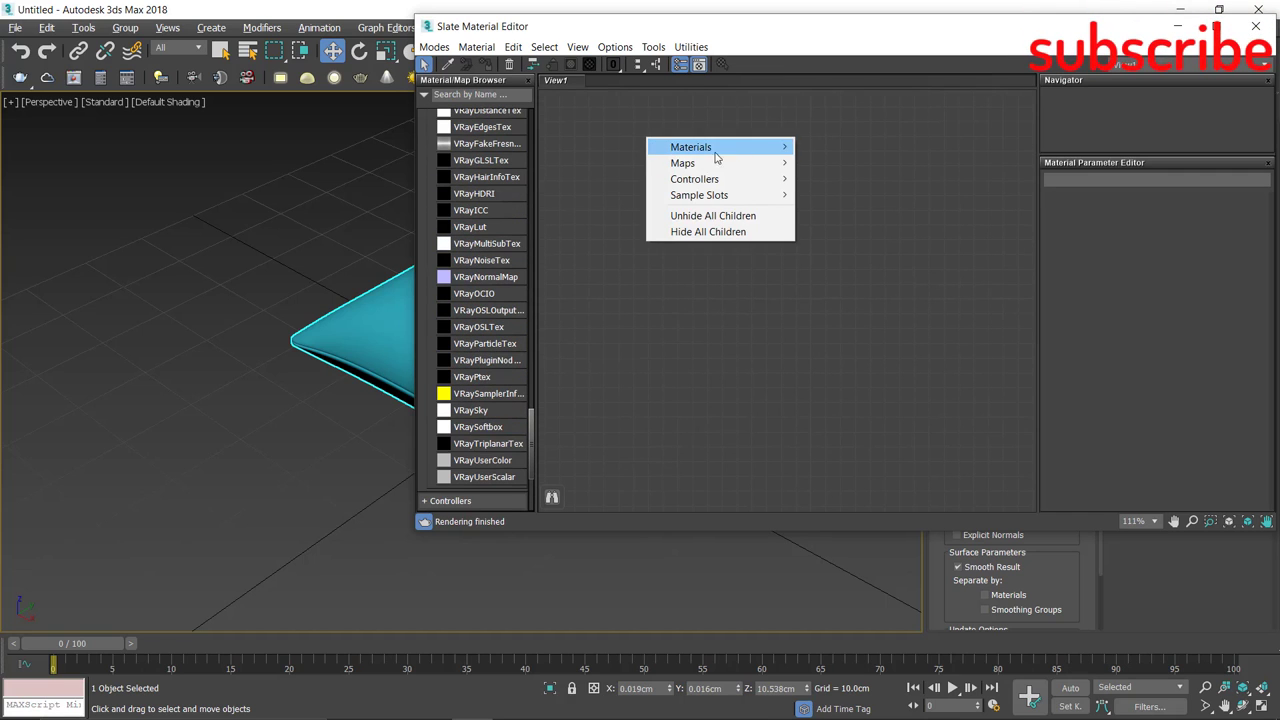
click(925, 379)
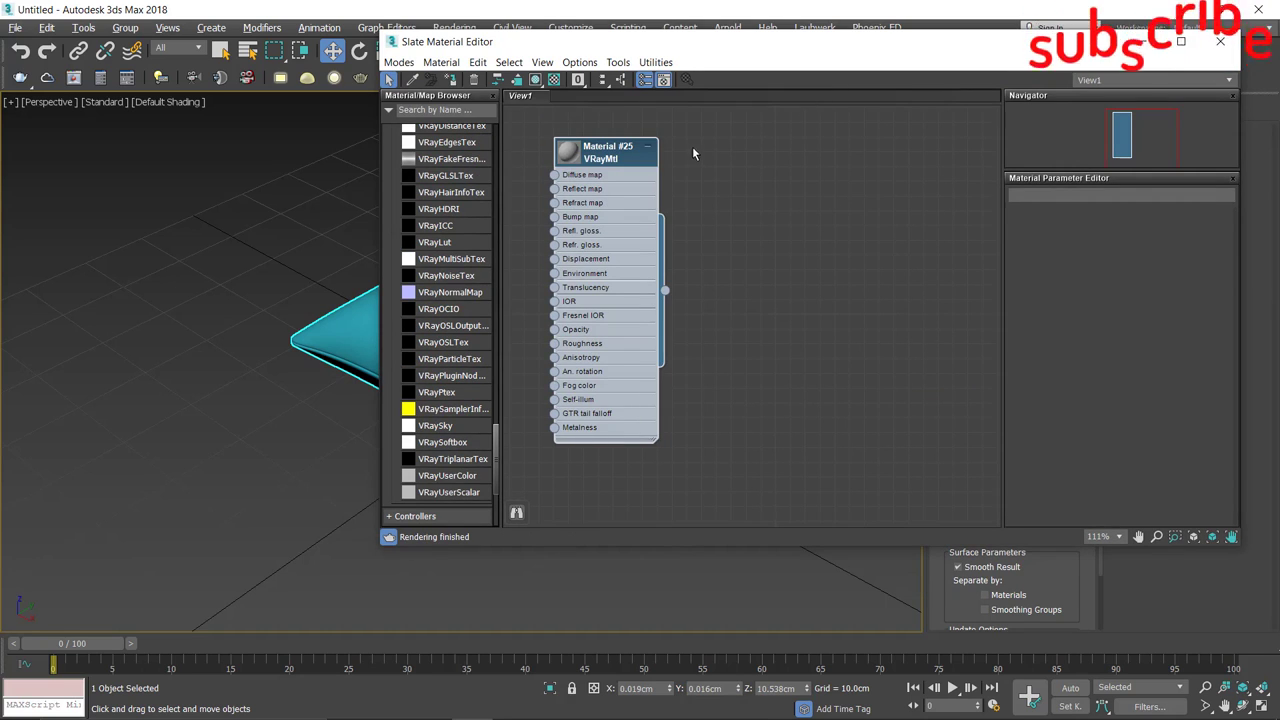
- Show Material #25's parameters and open the fabric texture folder
drag(524, 171, 719, 166)
double_click(683, 170)
double_click(719, 166)
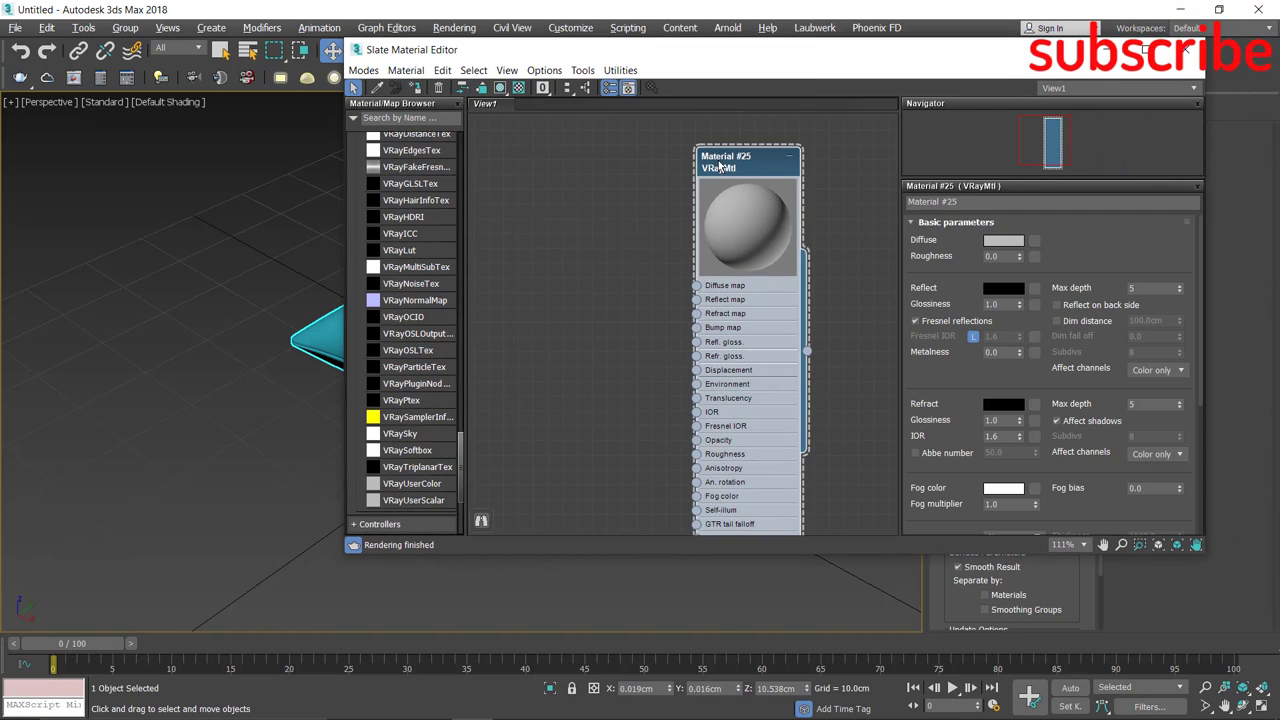
click(595, 703)
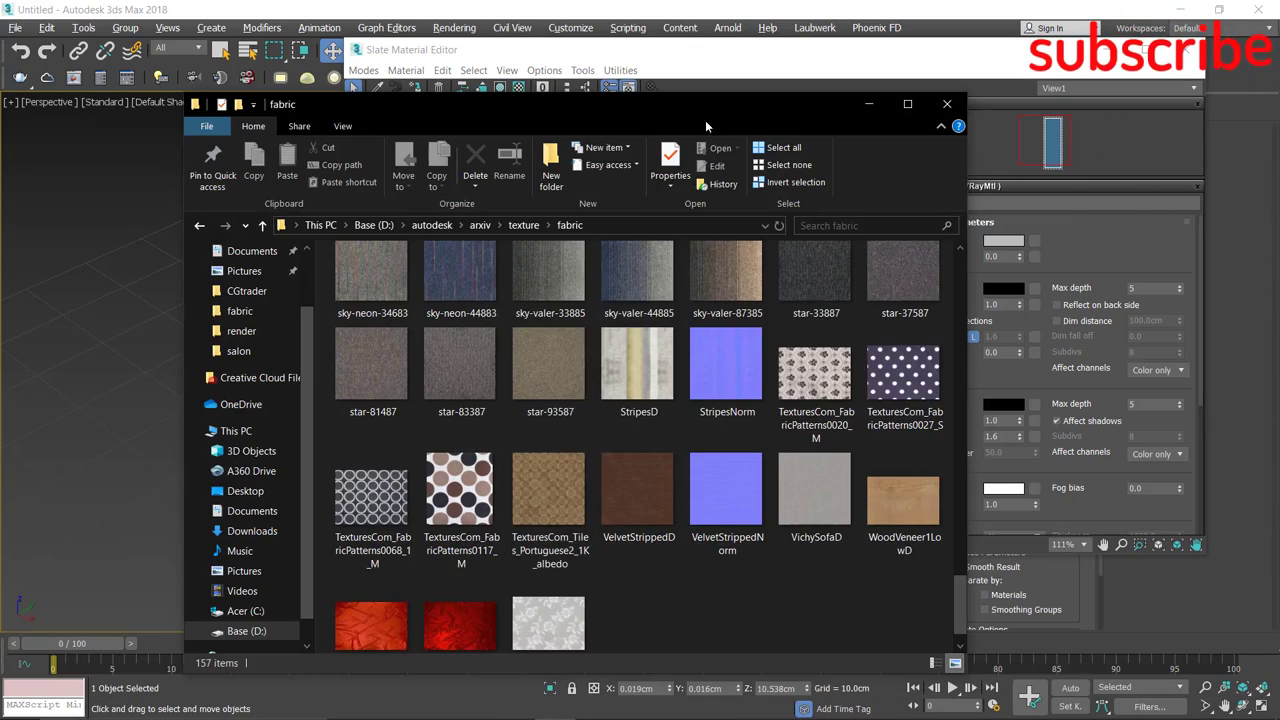
- Add the TexturesCom_FabricPatterns0027 polka-dot texture to the Slate view as a Bitmap node
drag(708, 110, 165, 110)
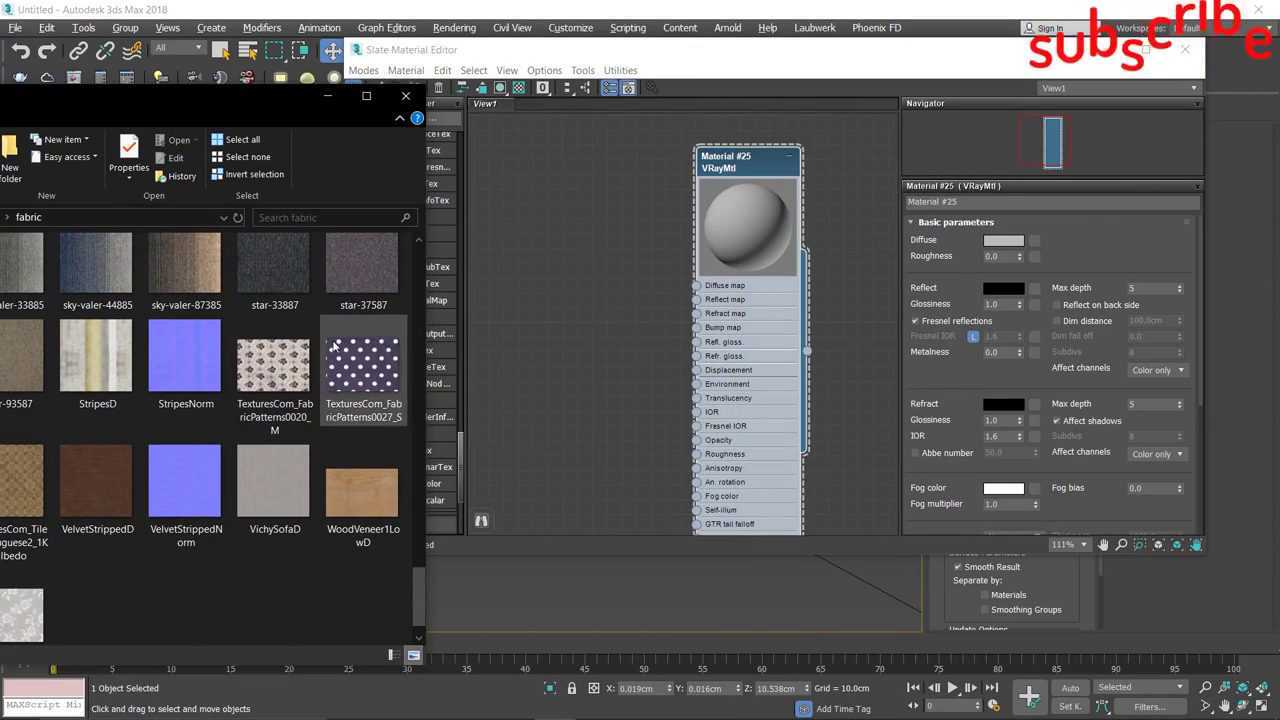
mouse_move(362, 365)
mouse_down()
mouse_move(548, 300)
mouse_move(586, 302)
mouse_up()
click(623, 357)
scroll(625, 336, up, 4)
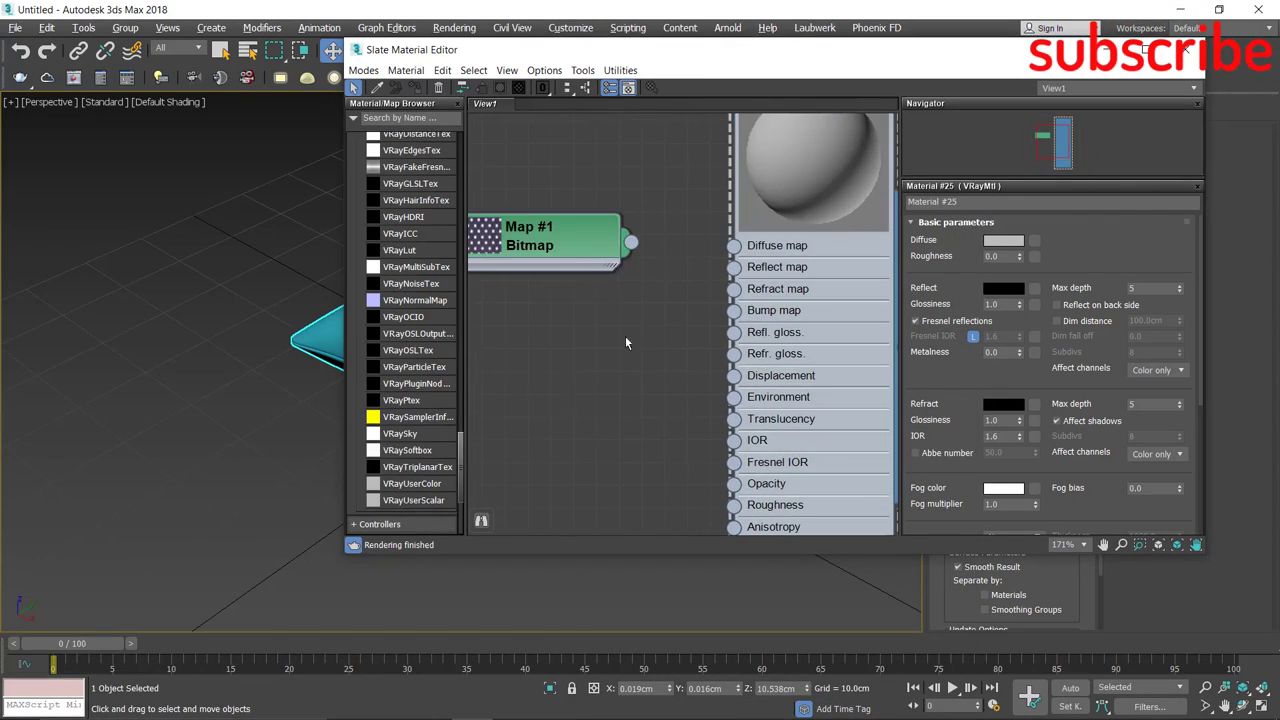
- Wire the polka-dot Bitmap into Material #25's Diffuse map and Bump map
drag(631, 264, 733, 246)
drag(555, 255, 555, 232)
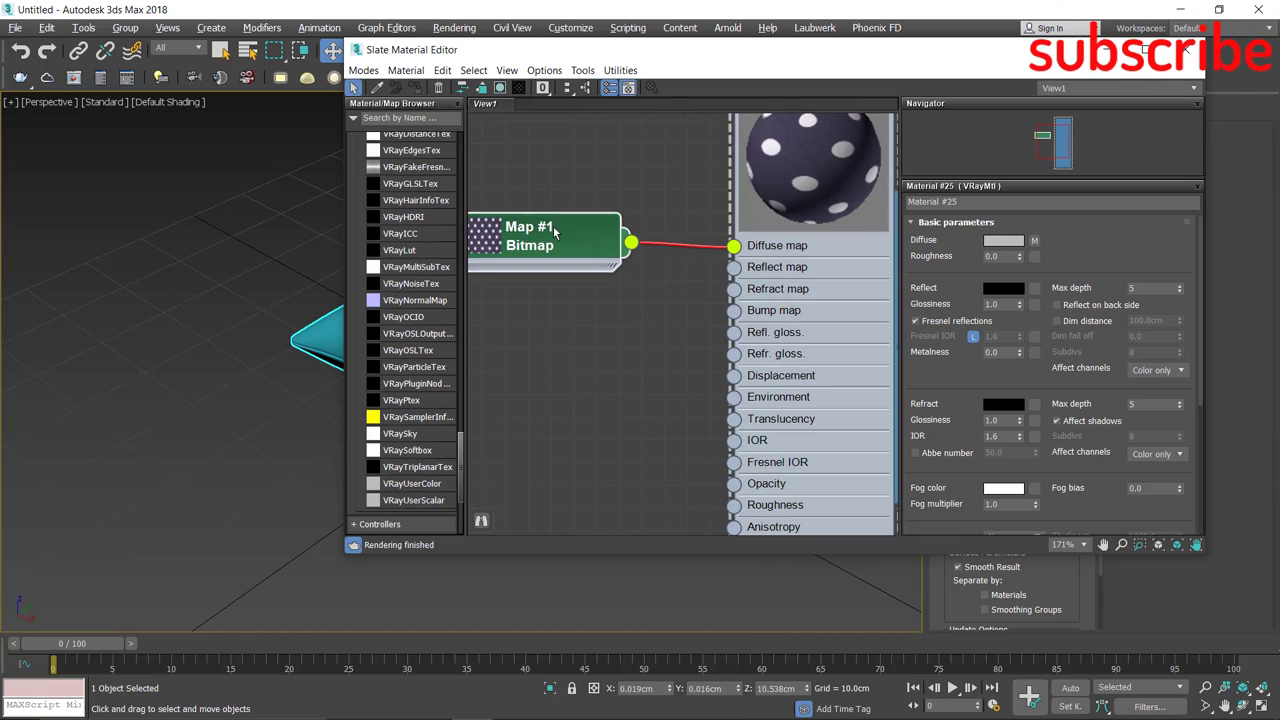
drag(690, 334, 733, 317)
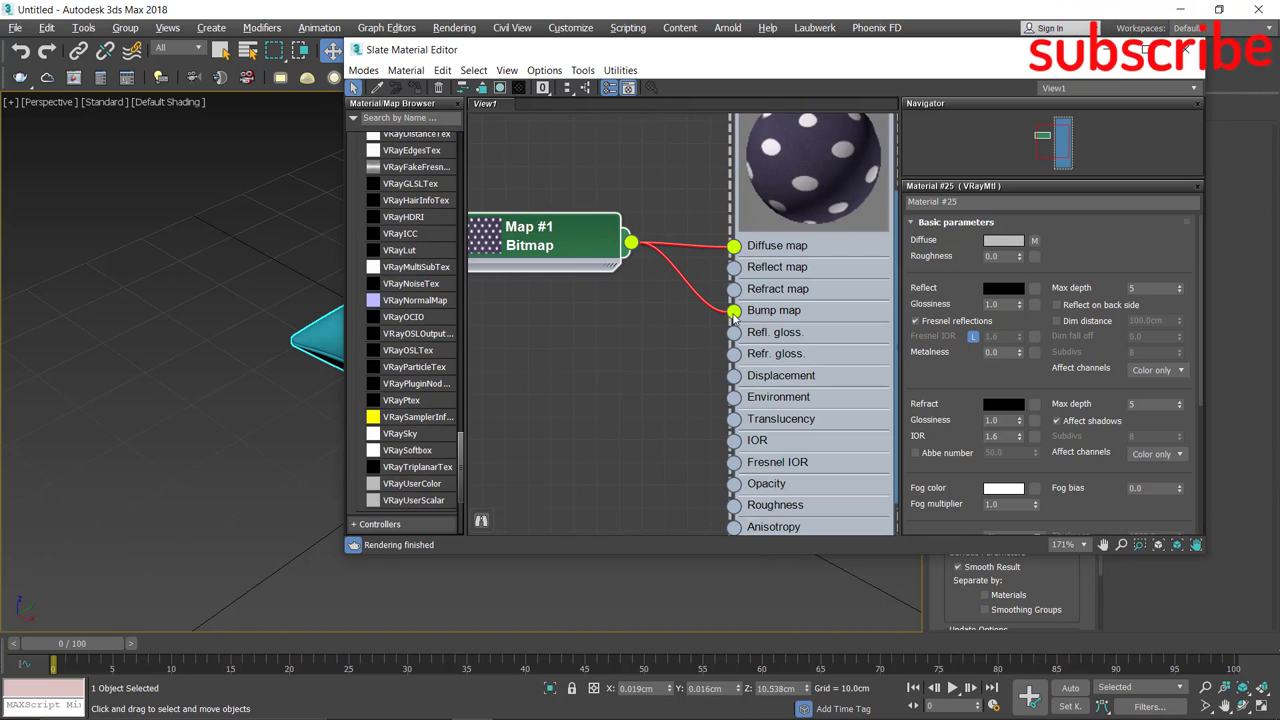
middle_drag(672, 202, 635, 327)
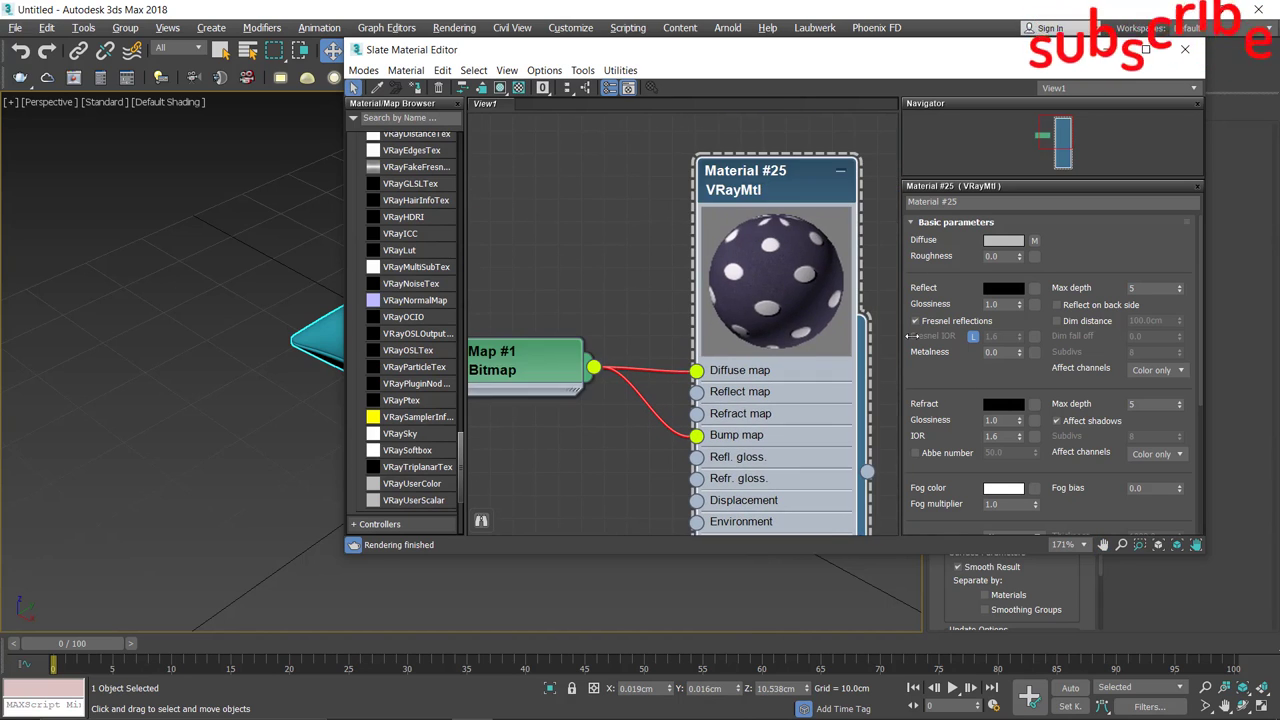
- Set the Bump amount to 50 in Material #25's Maps rollout
scroll(965, 442, down, 5)
scroll(965, 442, down, 1)
scroll(965, 425, down, 1)
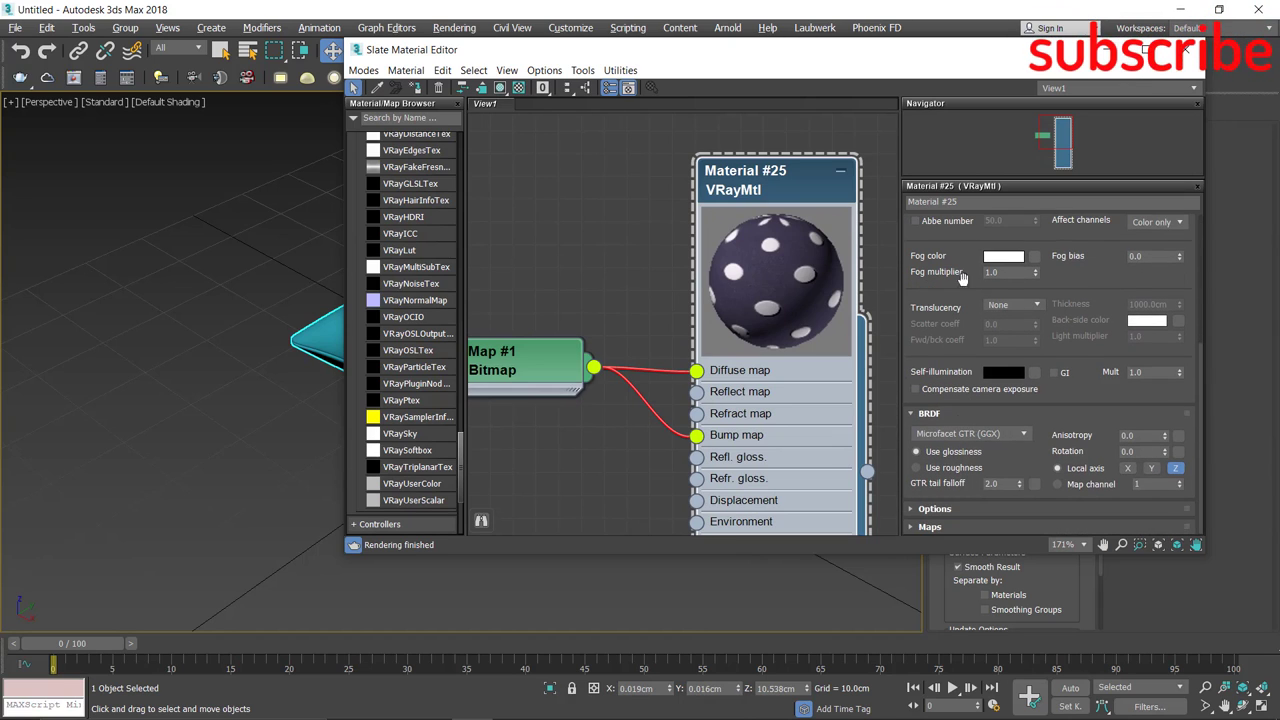
click(951, 527)
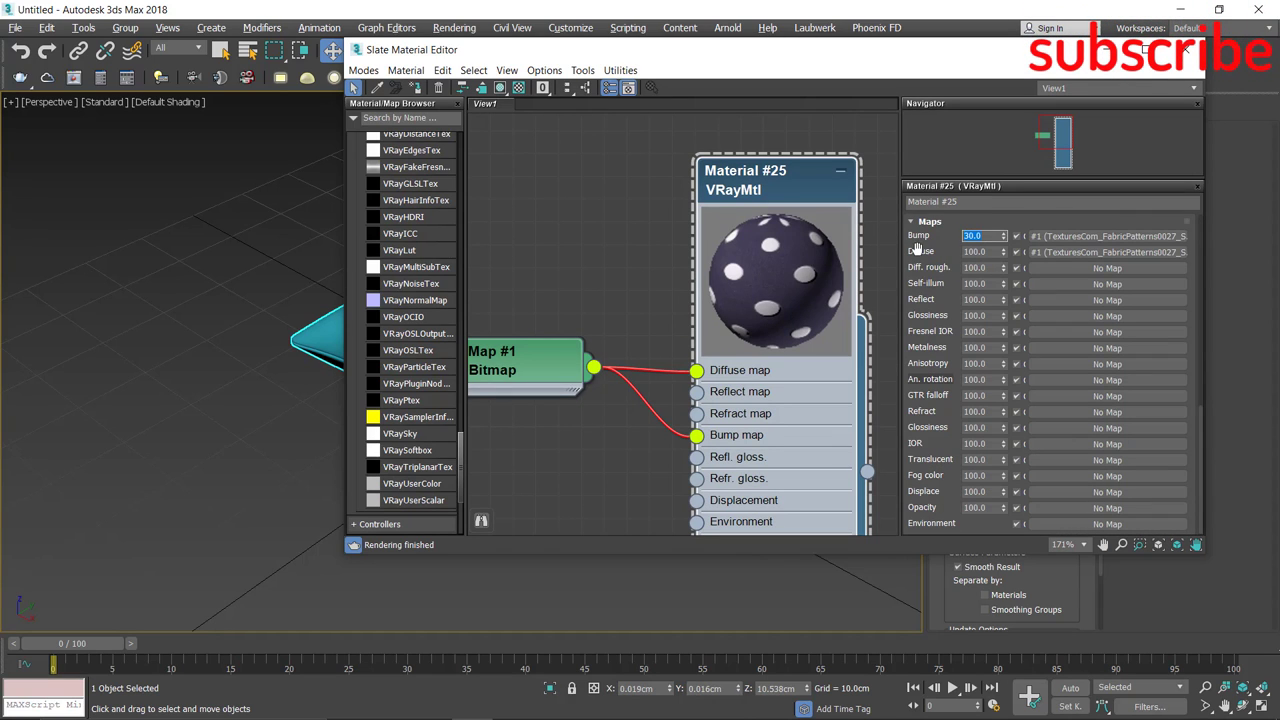
scroll(912, 360, up, 5)
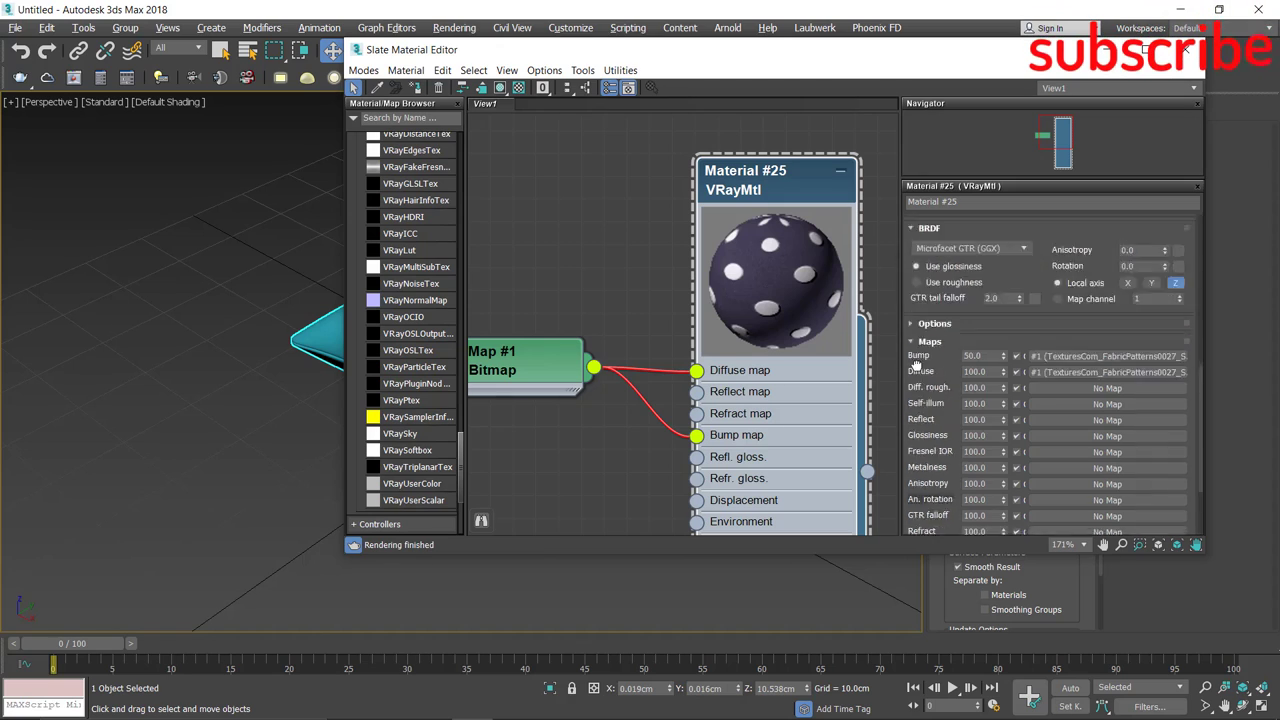
scroll(920, 453, up, 4)
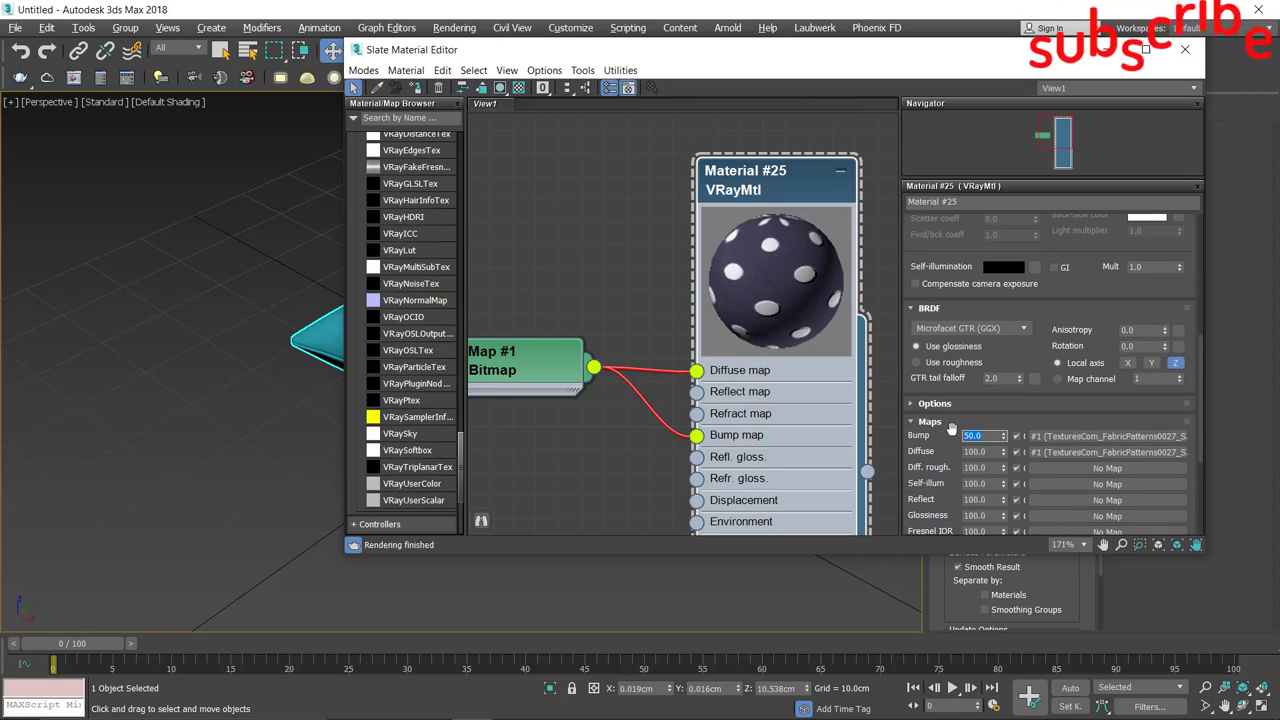
scroll(912, 300, up, 5)
scroll(912, 300, up, 5)
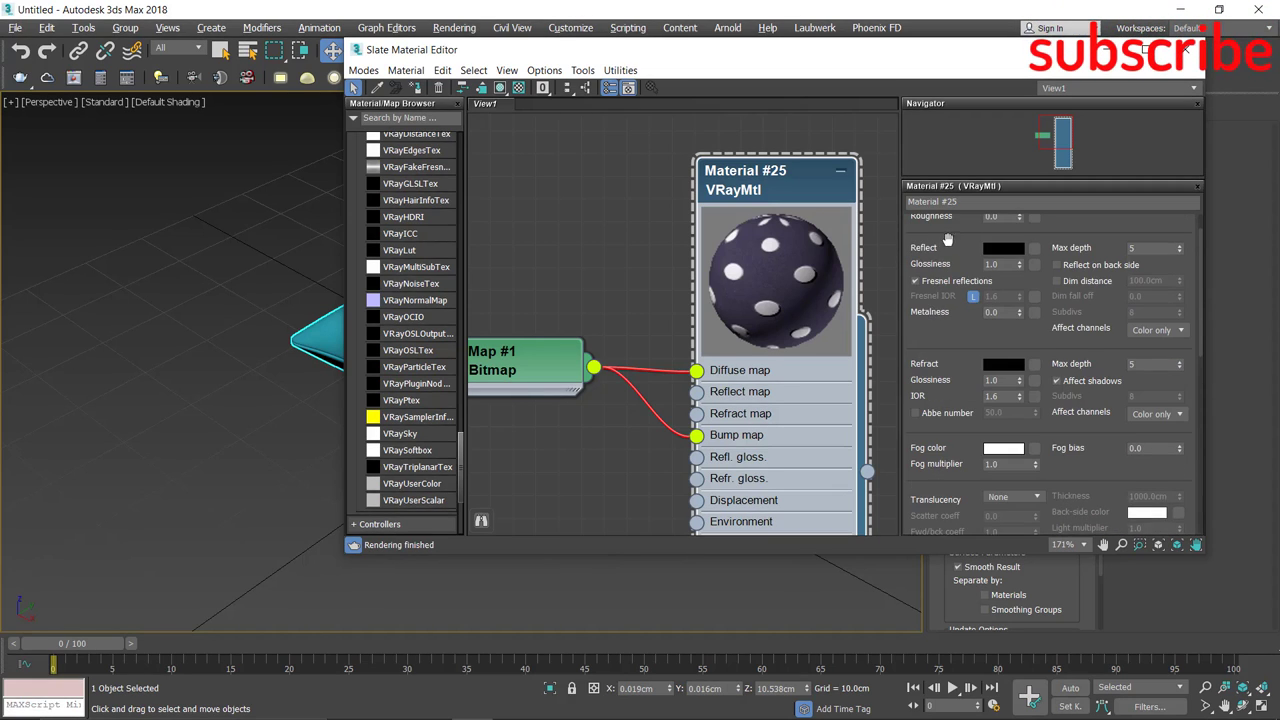
scroll(912, 300, up, 5)
- Assign Material #25 to the pillow and show its polka-dot texture in the viewport
drag(769, 64, 876, 241)
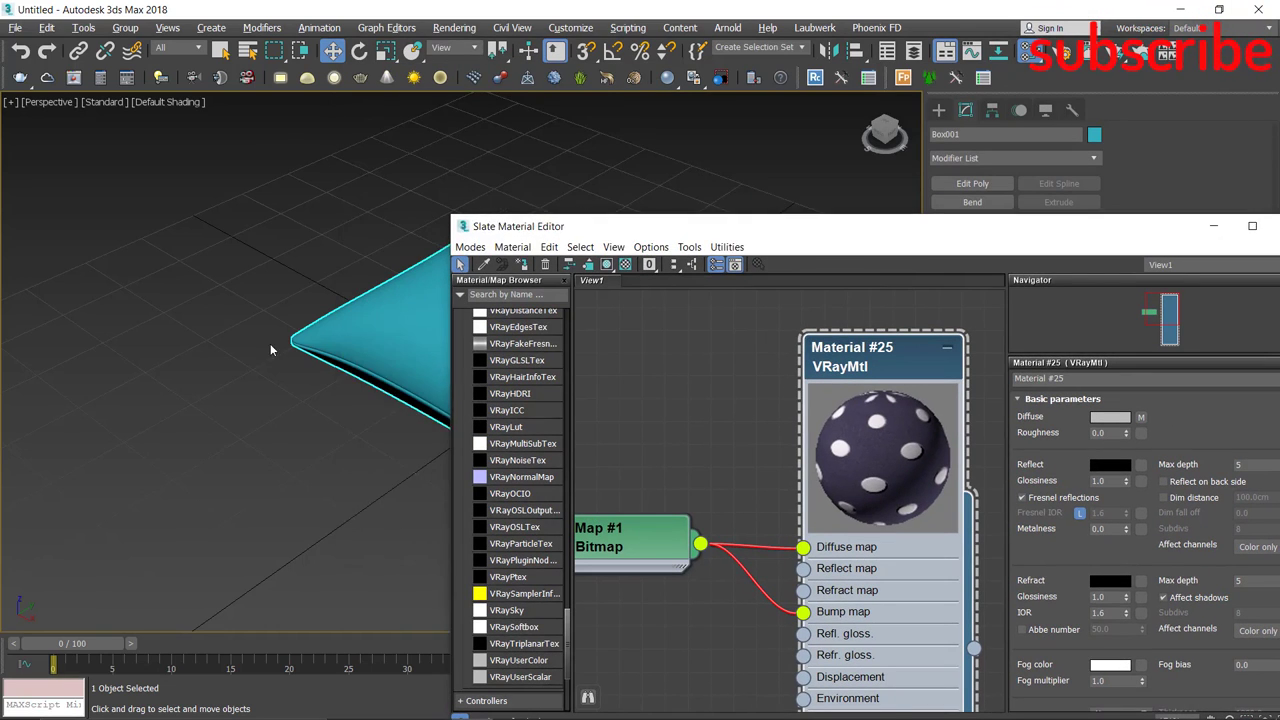
click(521, 266)
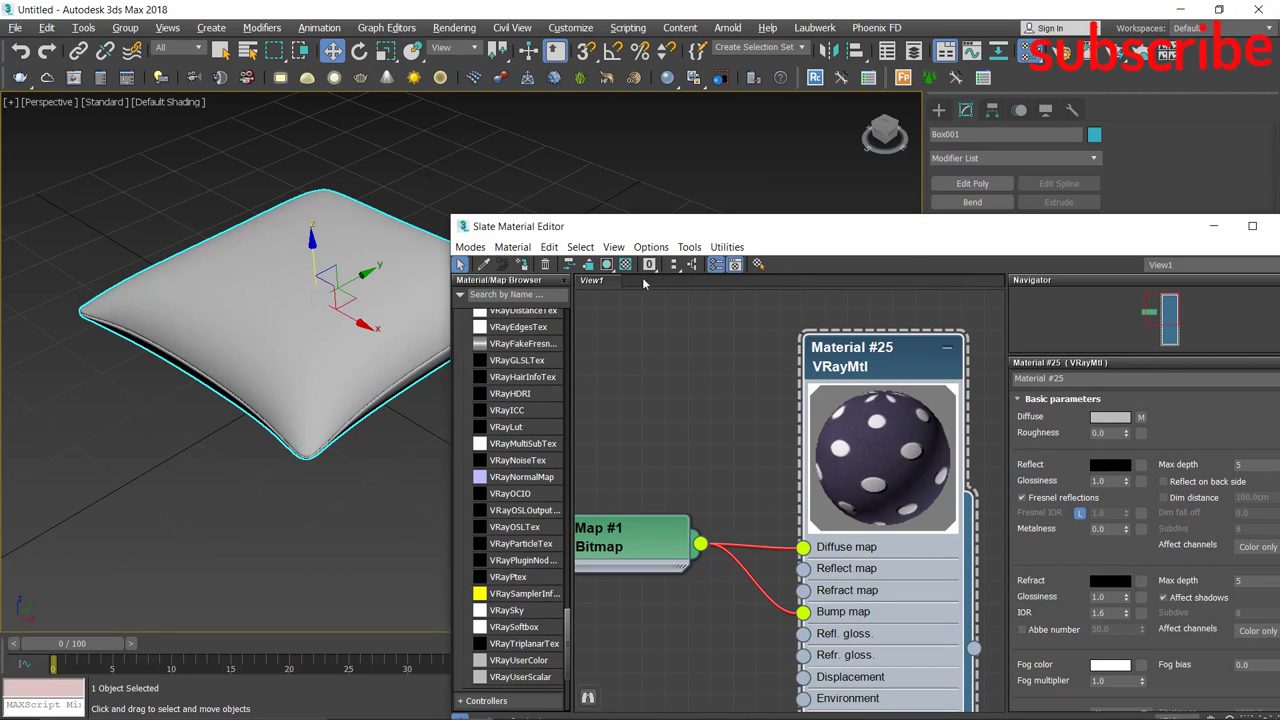
click(607, 265)
drag(1164, 242, 999, 225)
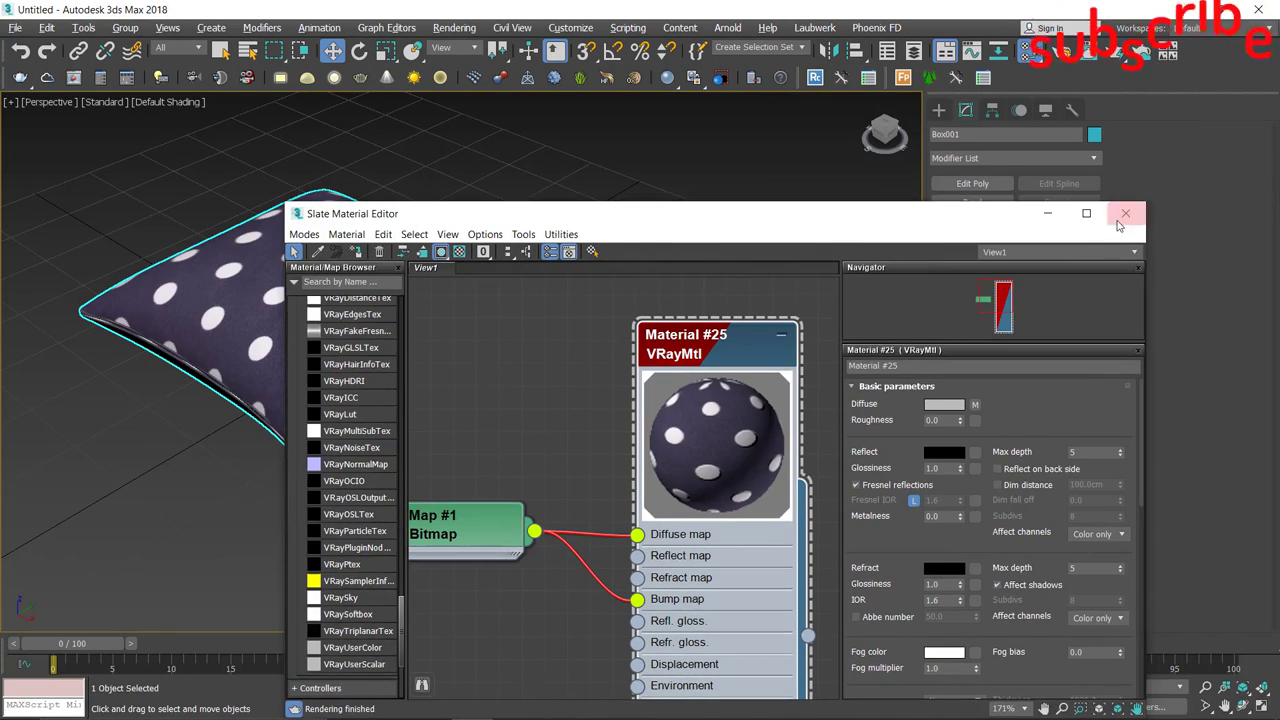
click(1125, 211)
- Add a 45 cm planar UVW Map modifier to the pillow
alt+middle_drag(369, 421, 541, 390)
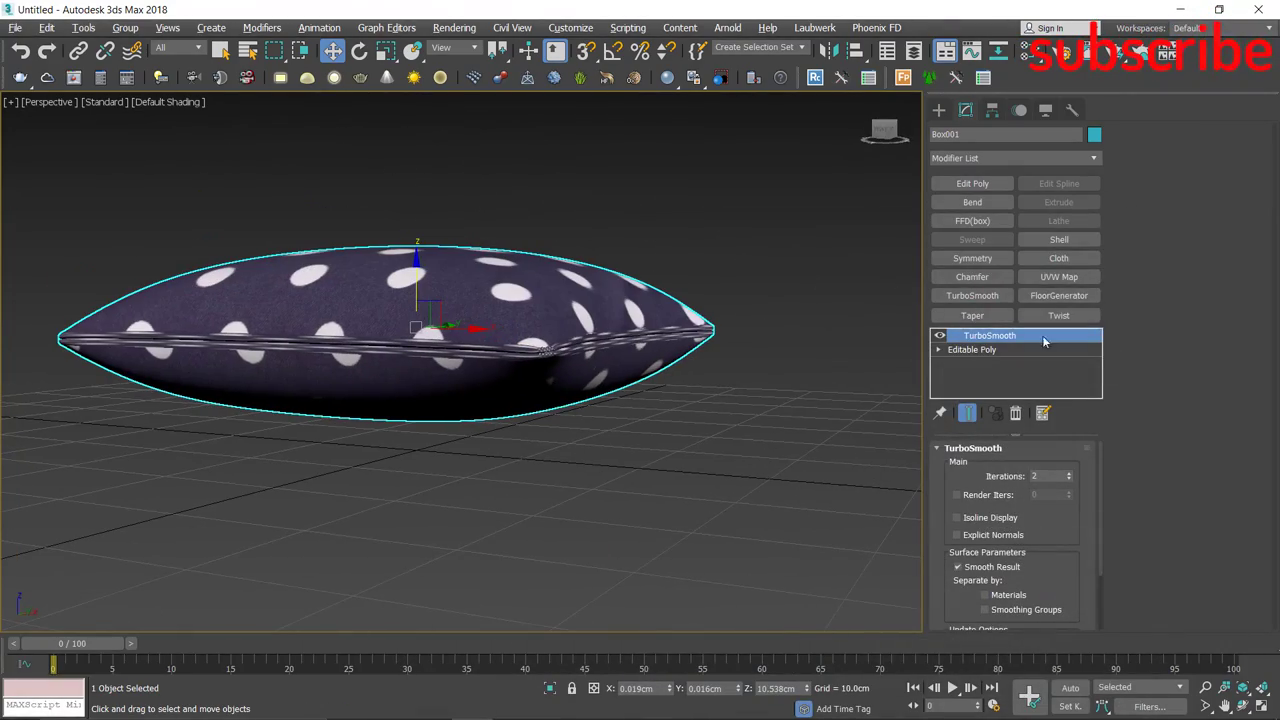
click(1052, 284)
alt+middle_drag(470, 430, 561, 502)
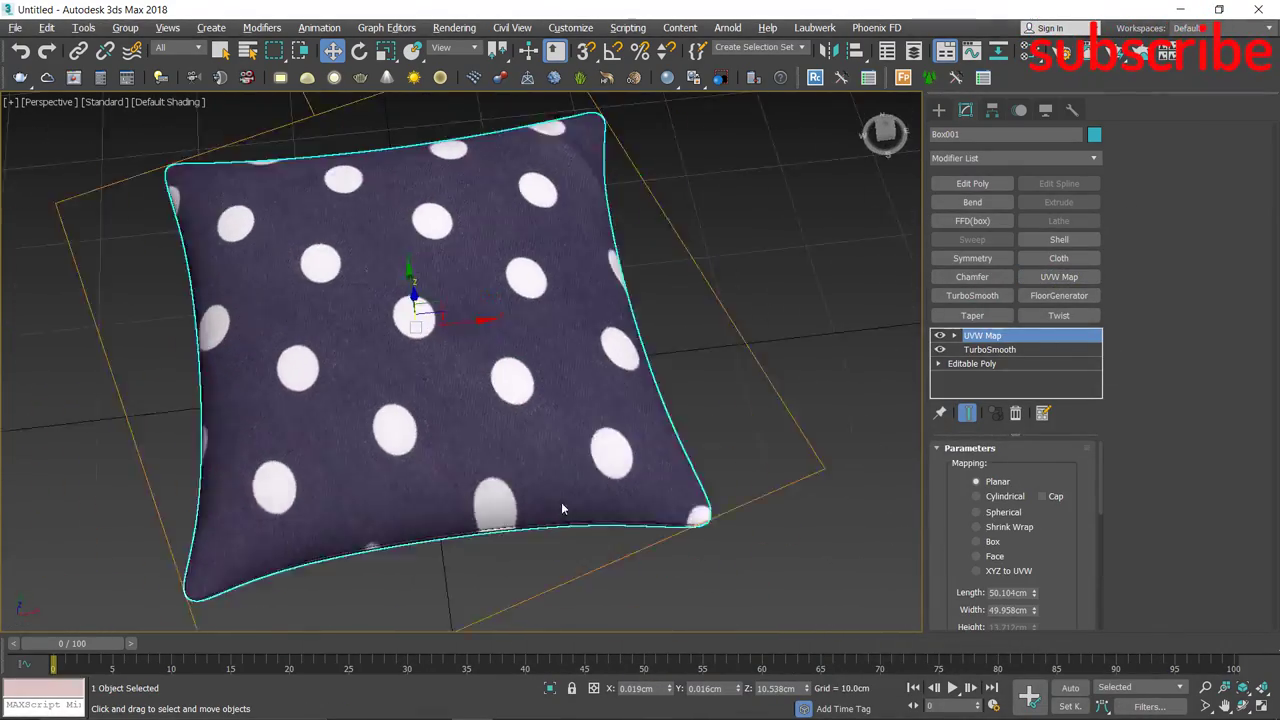
scroll(561, 502, down, 3)
mouse_move(464, 300)
alt+middle_down()
mouse_move(480, 330)
mouse_move(528, 304)
alt+middle_up()
scroll(500, 320, up, 3)
- Shift-move a copy of the pillow, Box002, up above the original
alt+middle_drag(460, 330, 357, 529)
scroll(357, 529, down, 3)
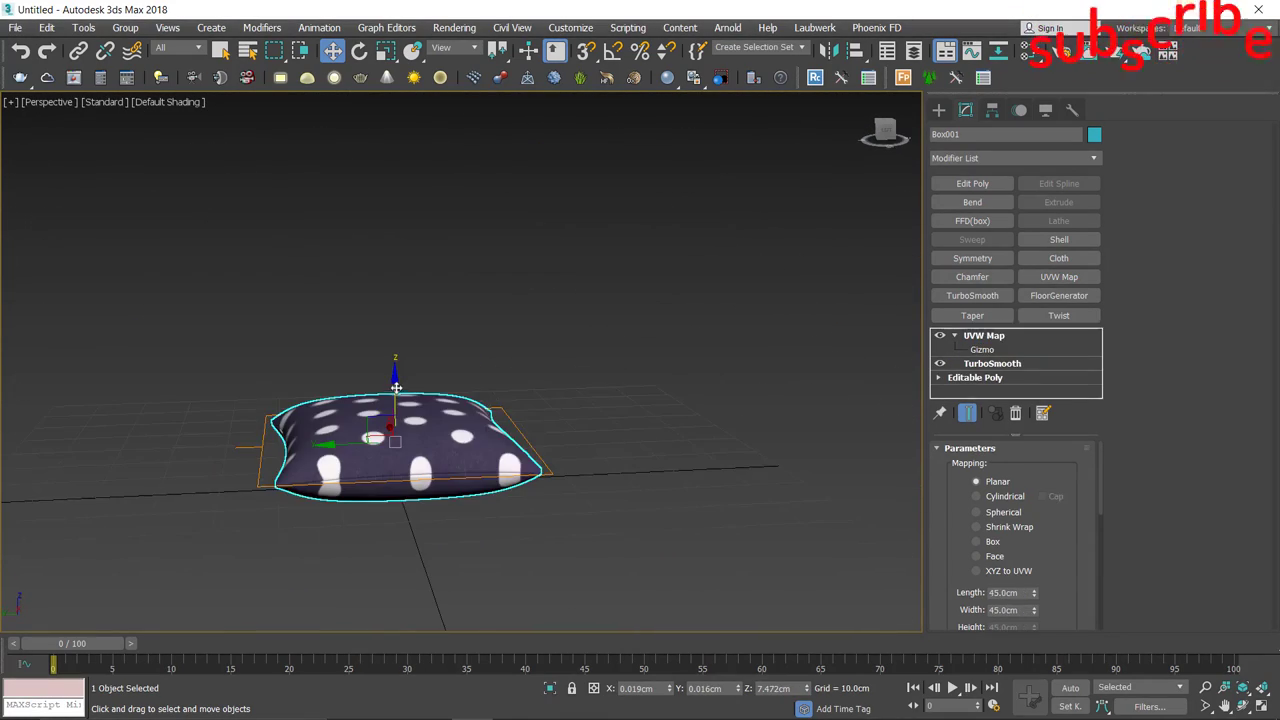
shift+drag(397, 366, 401, 313)
scroll(401, 313, up, 3)
click(622, 440)
- Maximize the Left view and slide the pillow copy to the right
key(alt+w)
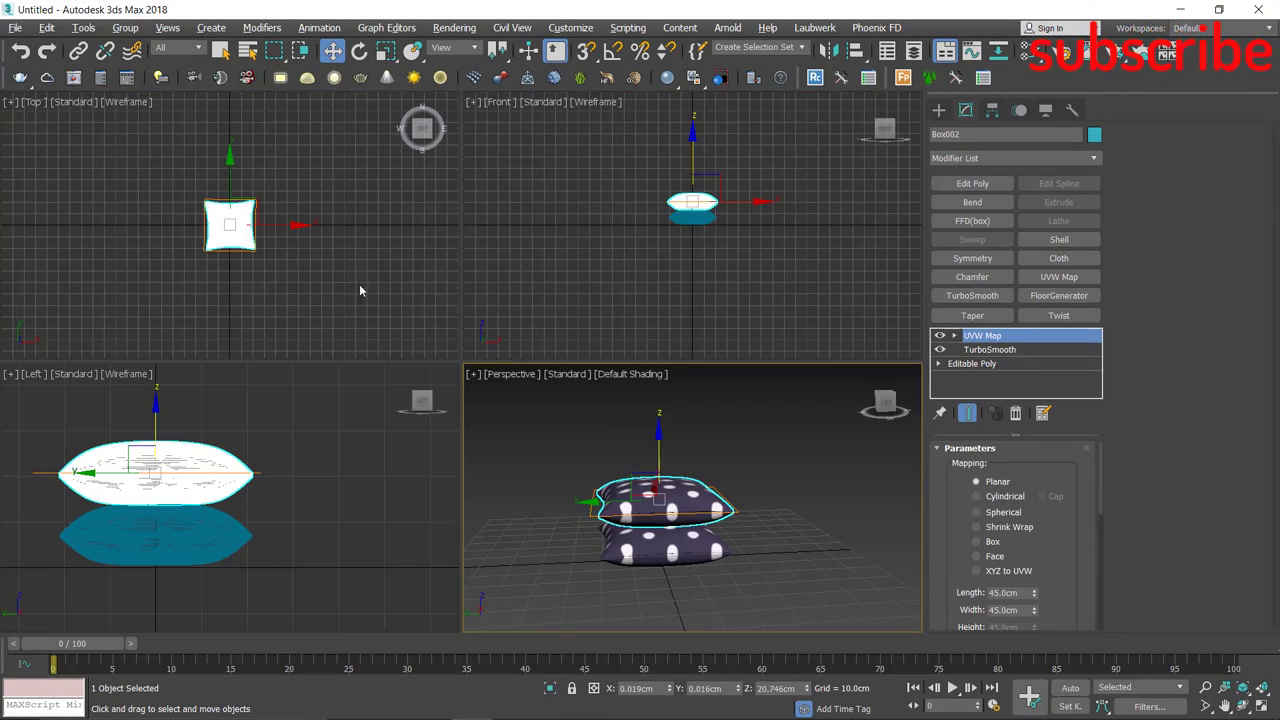
key(alt+w)
middle_drag(332, 520, 232, 520)
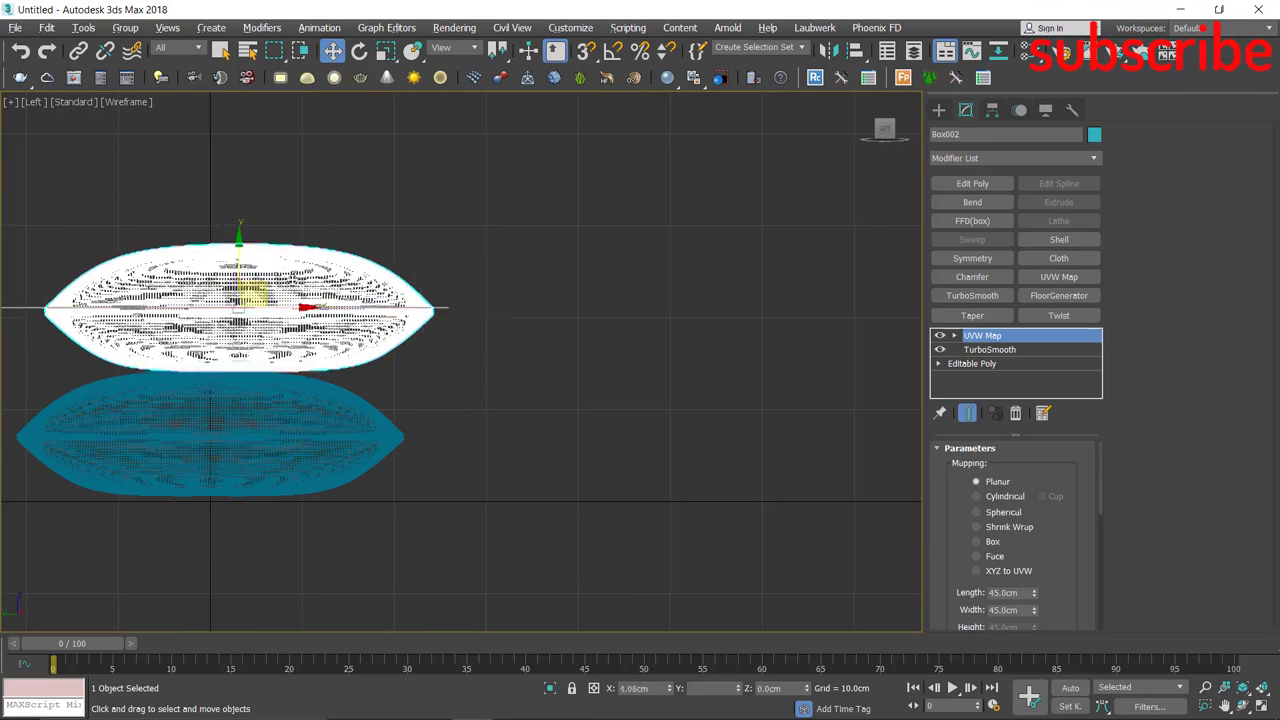
mouse_move(250, 300)
mouse_down()
mouse_move(505, 305)
mouse_move(524, 294)
mouse_move(505, 271)
mouse_up()
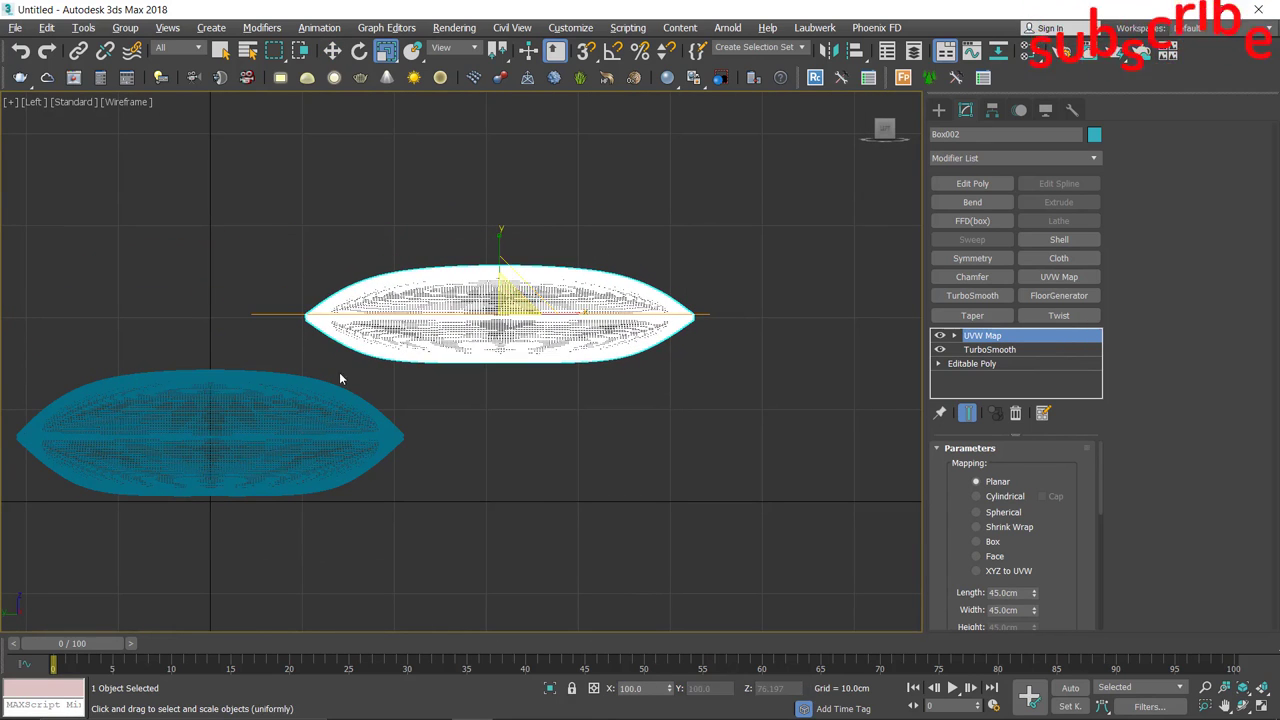
- Rotate the upper pillow Box002 about -24 degrees
click(320, 410)
click(430, 307)
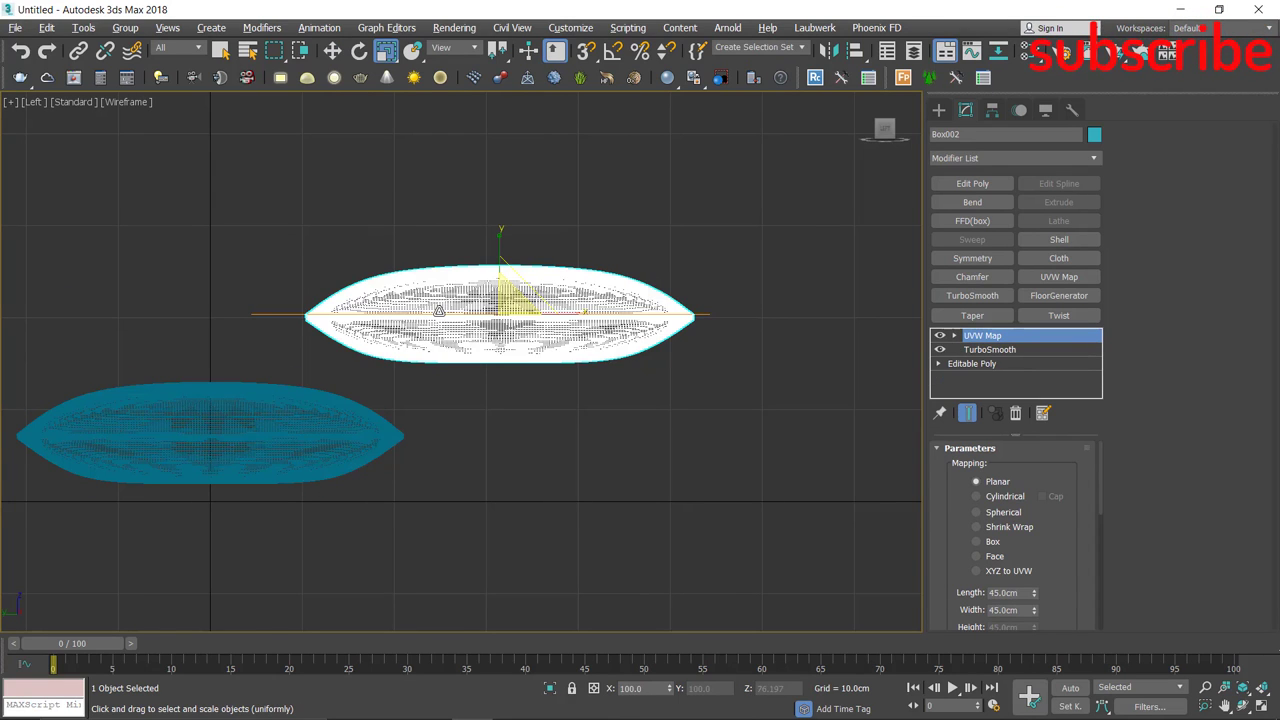
key(e)
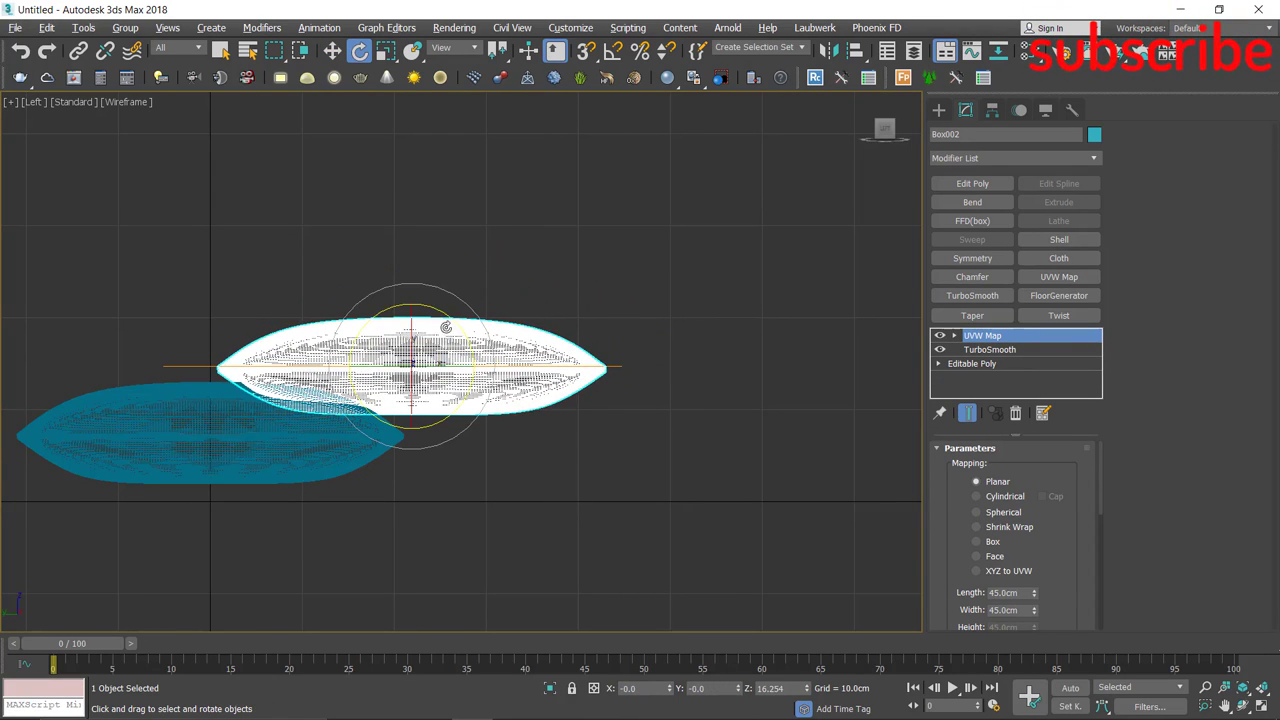
mouse_move(450, 310)
mouse_down()
mouse_move(476, 333)
mouse_move(462, 337)
mouse_move(523, 368)
mouse_up()
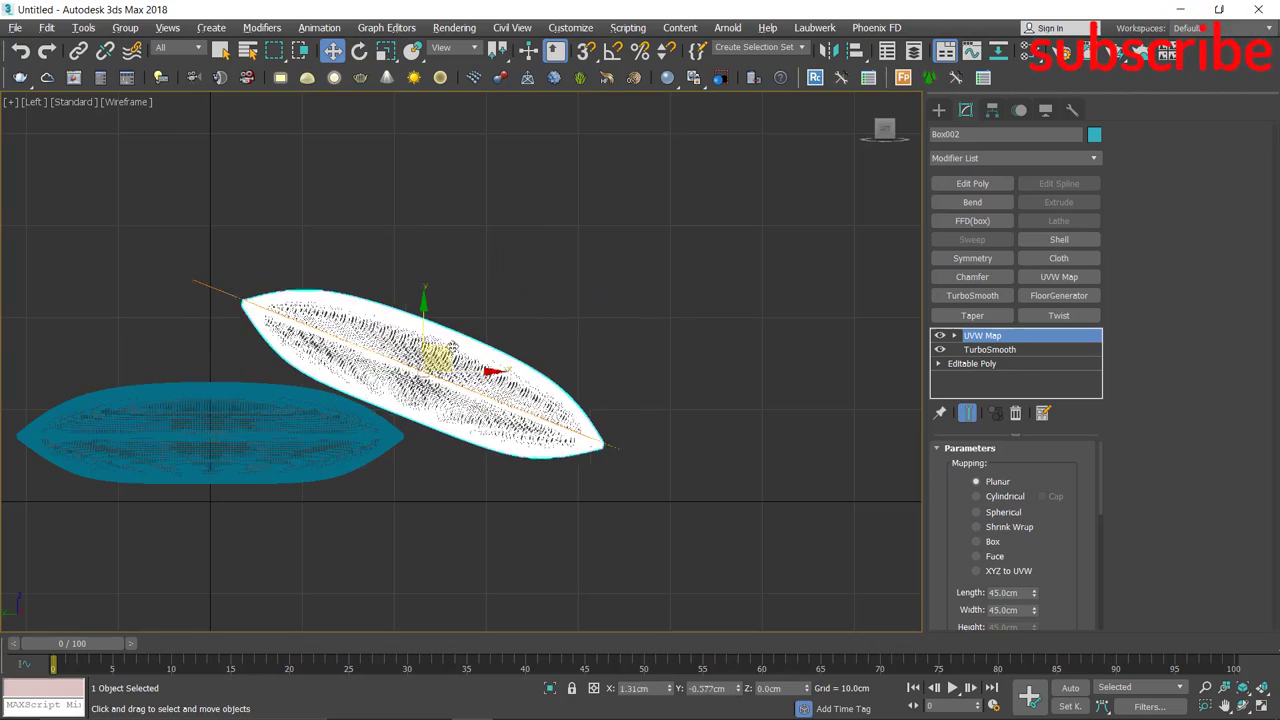
- Lower the first pillow slightly and move the tilted Box002 down onto it
click(279, 429)
scroll(279, 429, up, 3)
scroll(350, 380, down, 8)
scroll(421, 335, up, 10)
scroll(421, 335, down, 5)
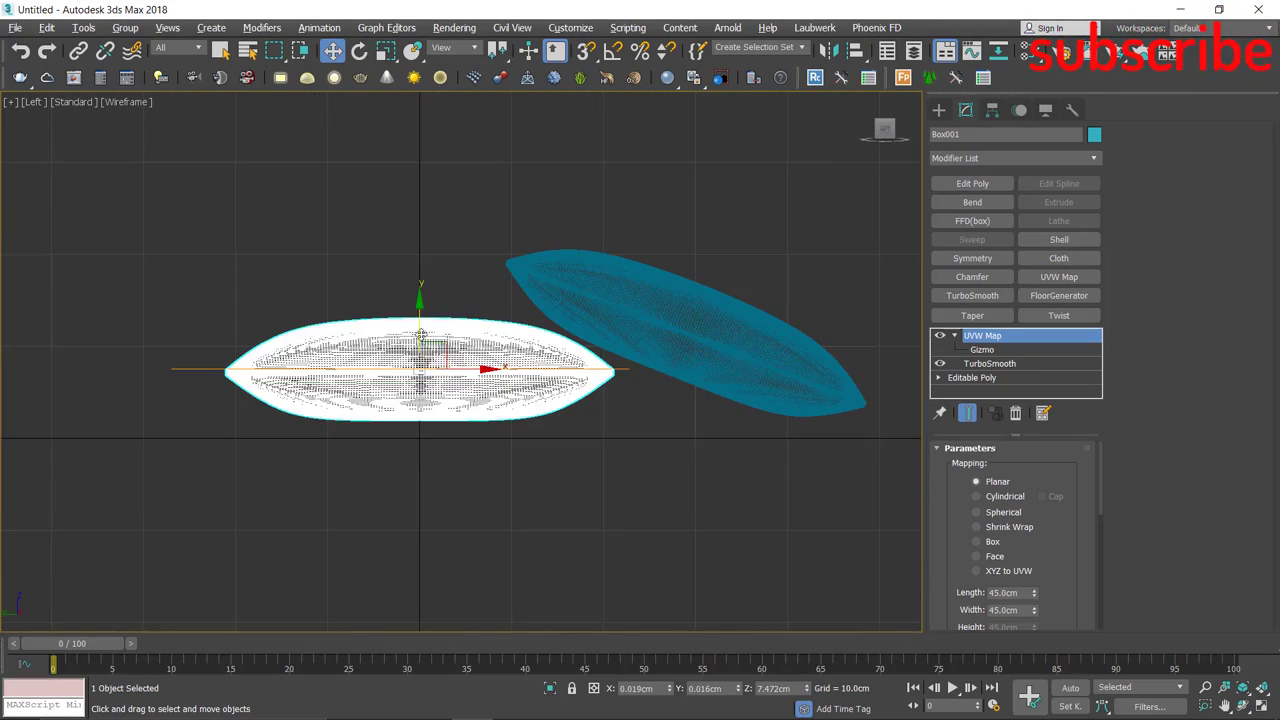
drag(421, 335, 421, 349)
click(720, 308)
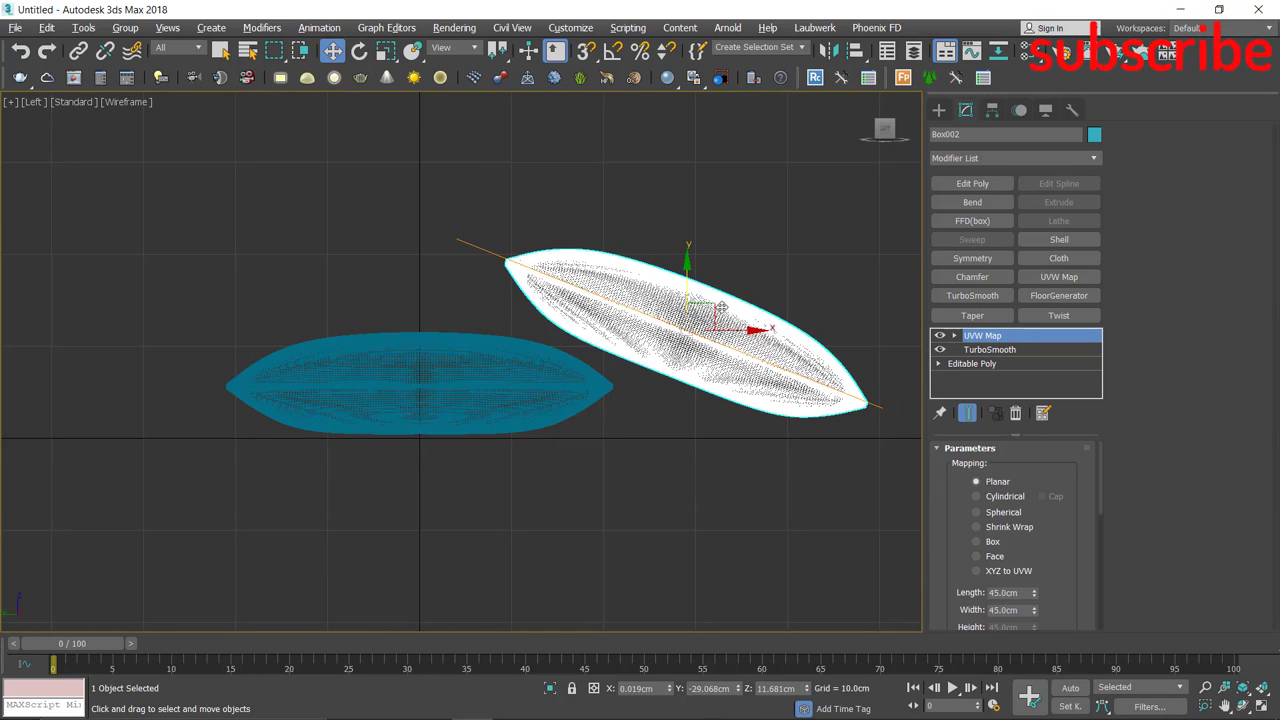
drag(720, 308, 697, 325)
- Maximize the Perspective view and orbit around the two pillows
key(alt+w)
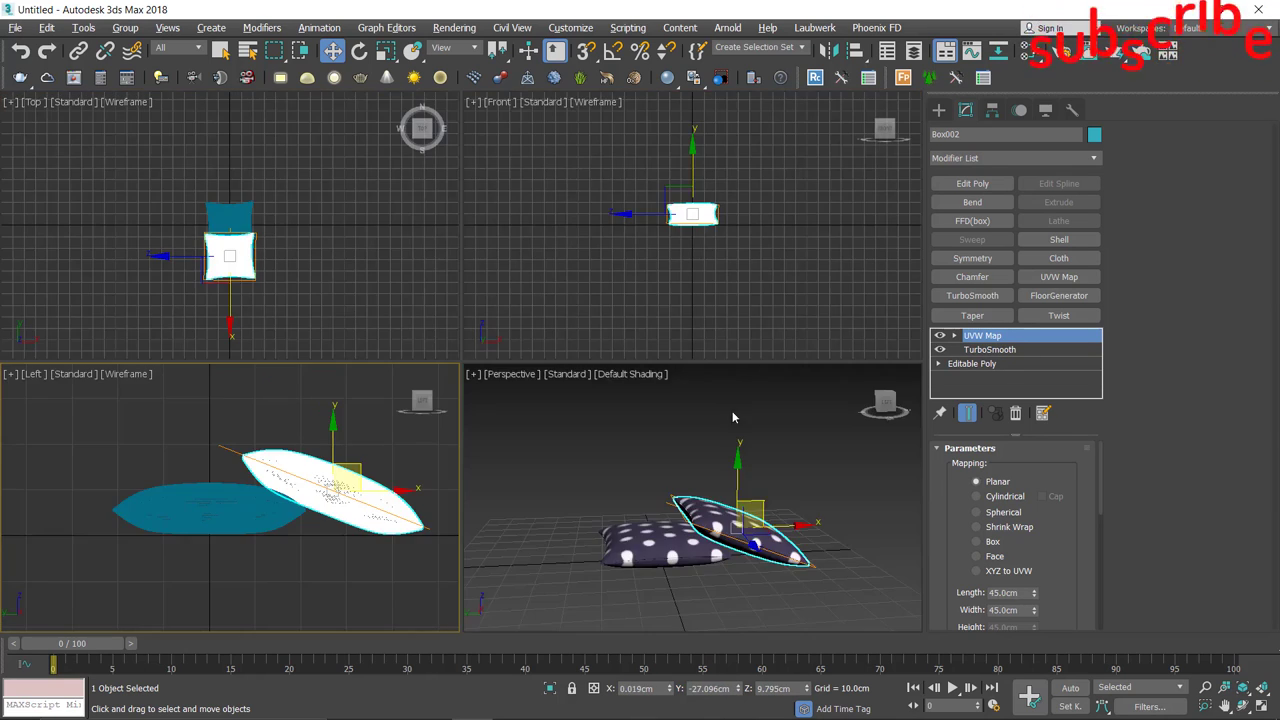
key(alt+w)
mouse_move(697, 325)
alt+middle_down()
mouse_move(600, 380)
mouse_move(560, 440)
mouse_move(560, 400)
mouse_move(550, 375)
mouse_move(543, 384)
alt+middle_up()
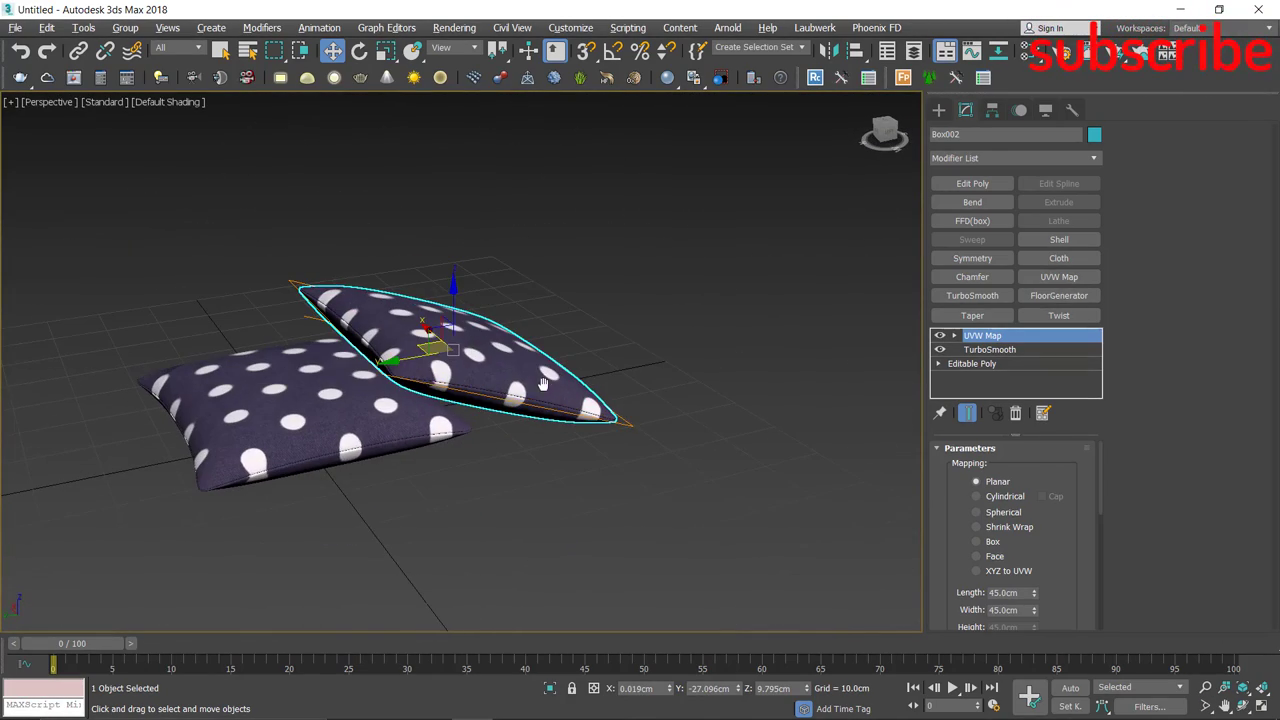
- Bring the brown striped code-16088 fabric texture into the Slate Material Editor as a Bitmap
click(1030, 50)
drag(745, 68, 788, 58)
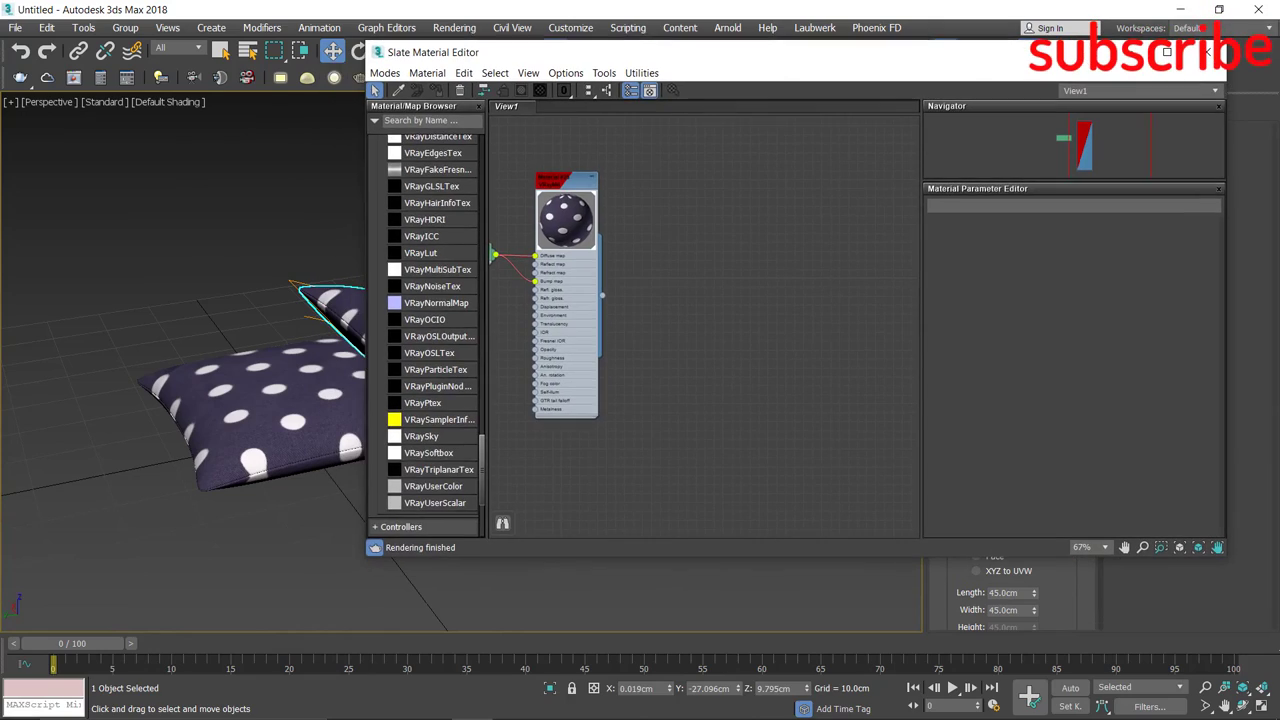
click(555, 703)
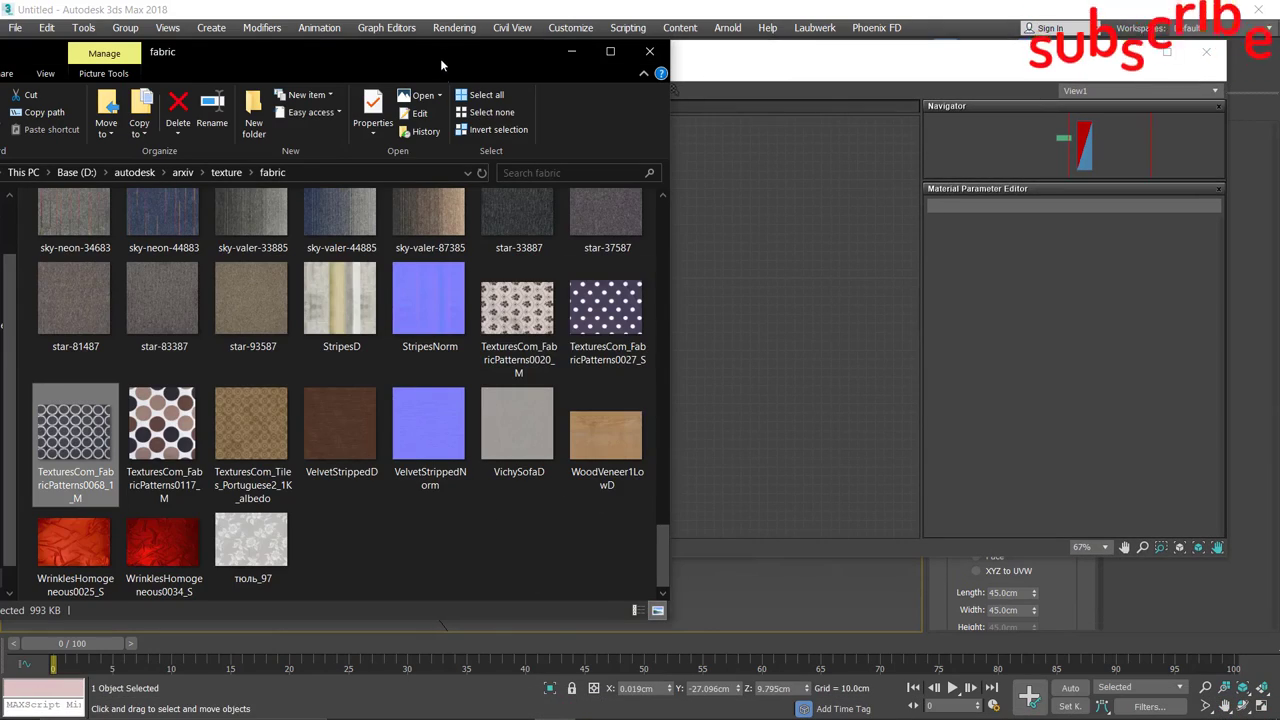
drag(440, 58, 481, 63)
mouse_move(703, 567)
mouse_down()
mouse_move(722, 537)
mouse_move(720, 251)
mouse_move(712, 372)
mouse_up()
drag(205, 450, 838, 311)
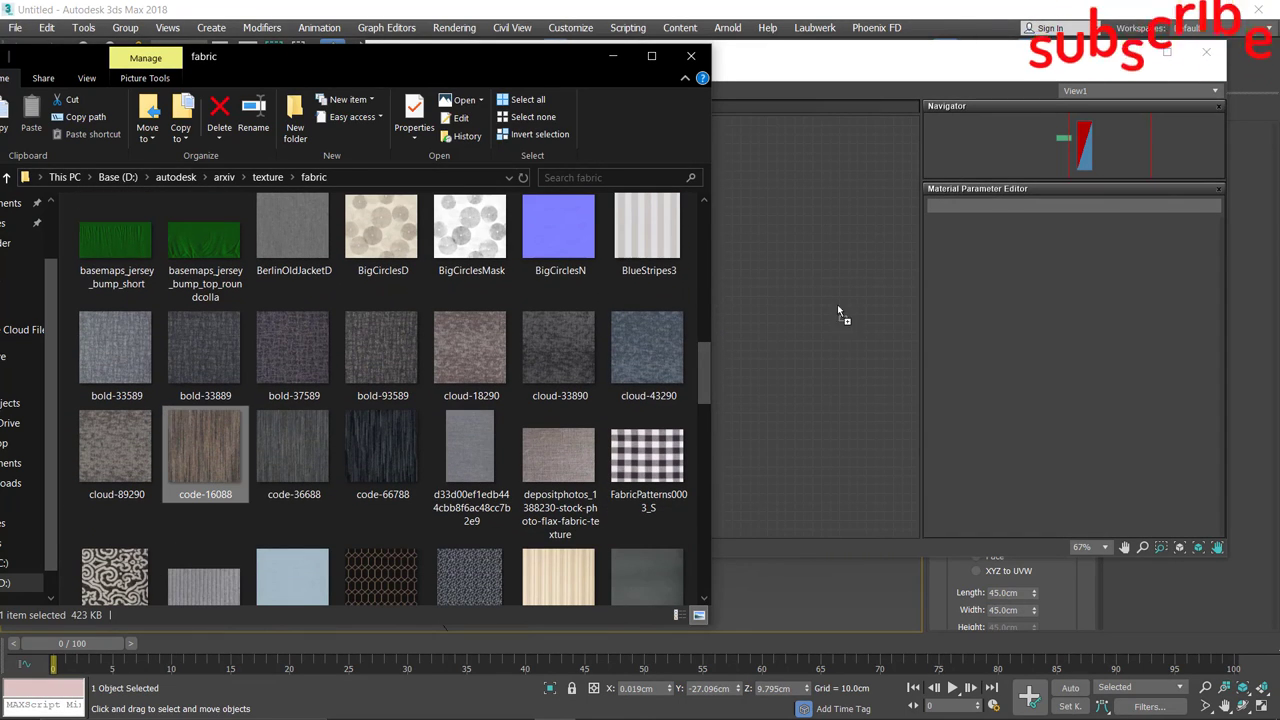
- Add a new VRayMtl material node, Material #27
scroll(685, 207, up, 3)
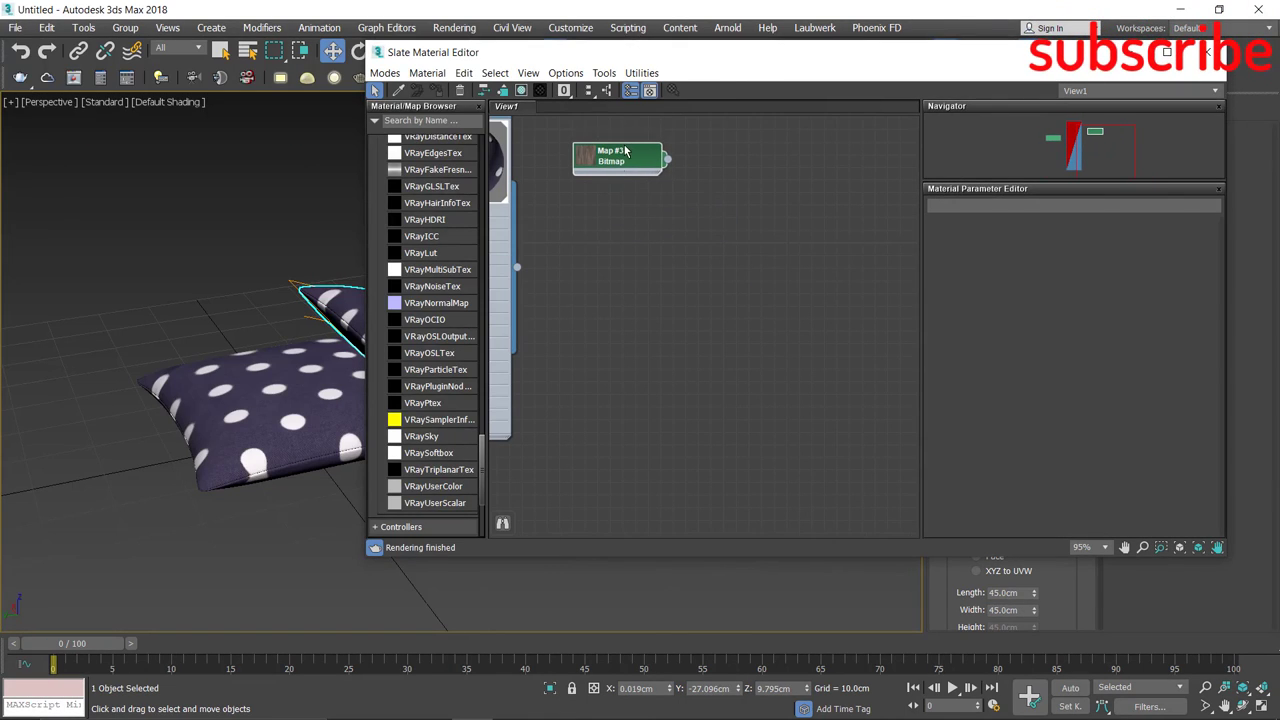
scroll(440, 400, down, 2)
scroll(440, 405, up, 5)
scroll(439, 415, up, 3)
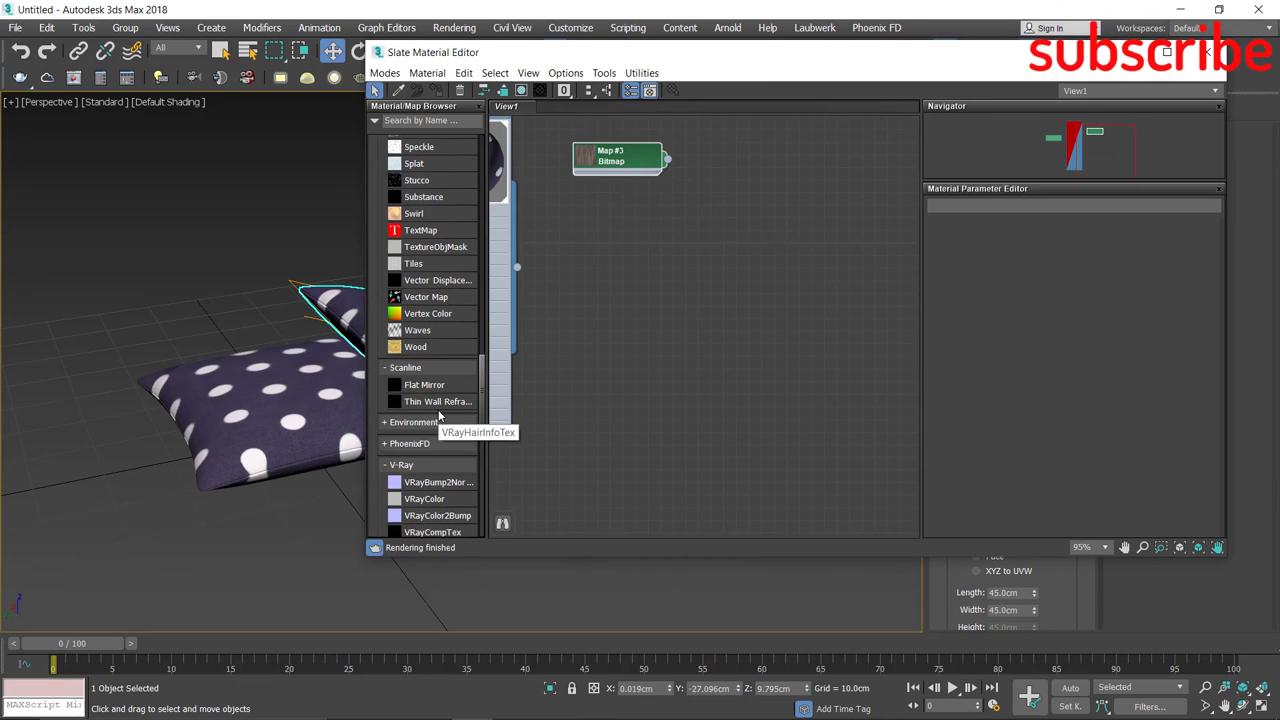
click(429, 468)
scroll(430, 400, up, 3)
scroll(686, 351, up, 1)
scroll(686, 351, up, 1)
right_click(618, 208)
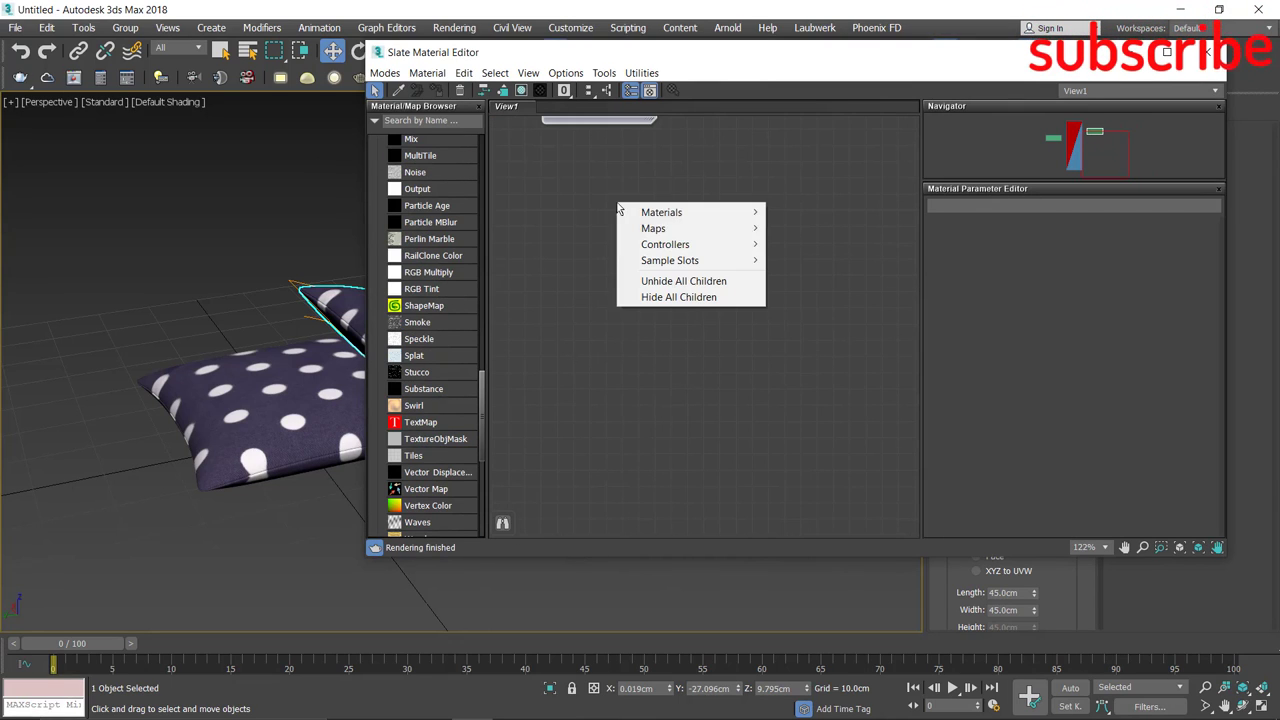
mouse_move(799, 244)
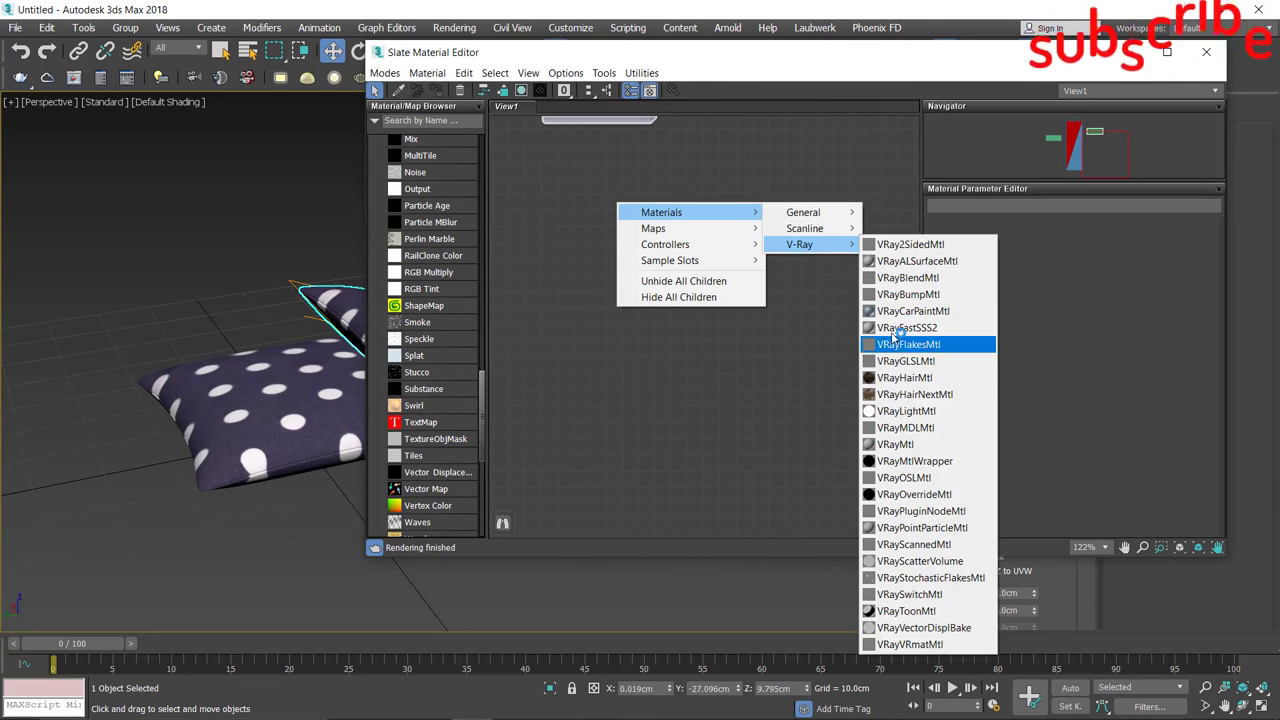
click(893, 446)
- Wire the Map #3 fabric bitmap into the VRayMtl's Diffuse and Bump
scroll(769, 347, down, 2)
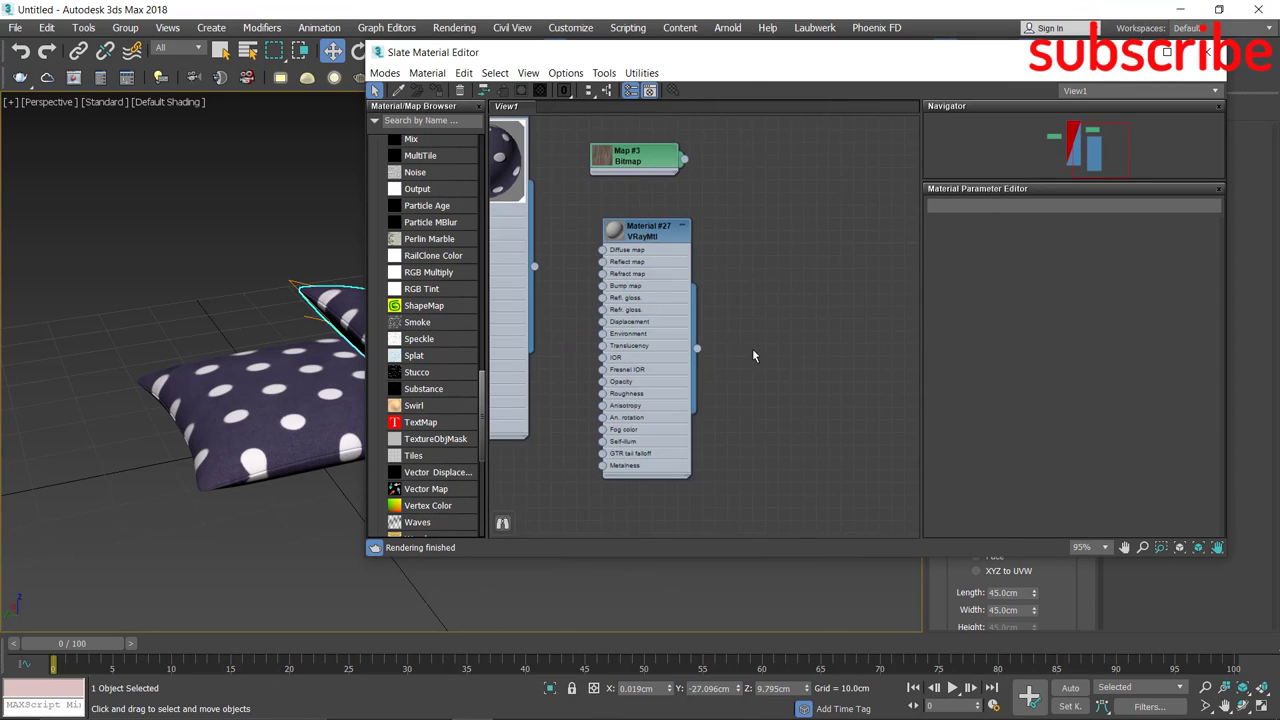
drag(650, 224, 786, 142)
drag(652, 175, 638, 252)
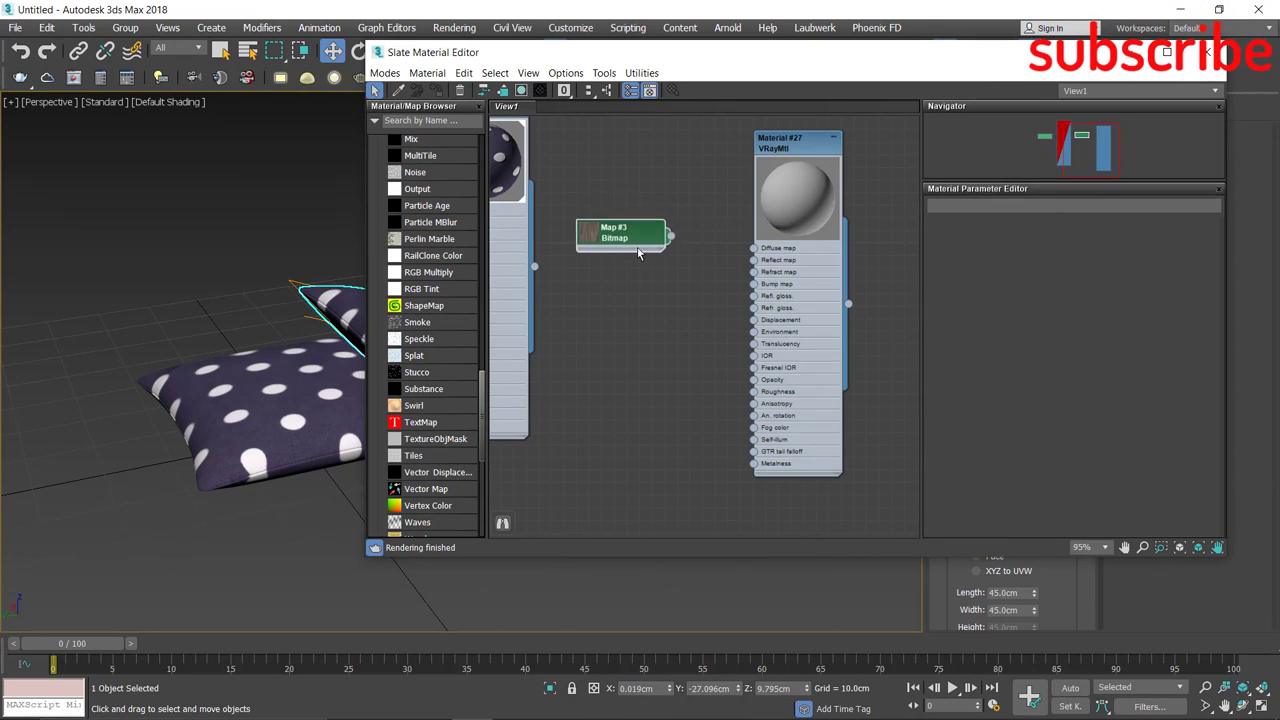
drag(746, 248, 752, 248)
mouse_move(620, 244)
mouse_down()
mouse_move(645, 205)
mouse_move(751, 284)
mouse_up()
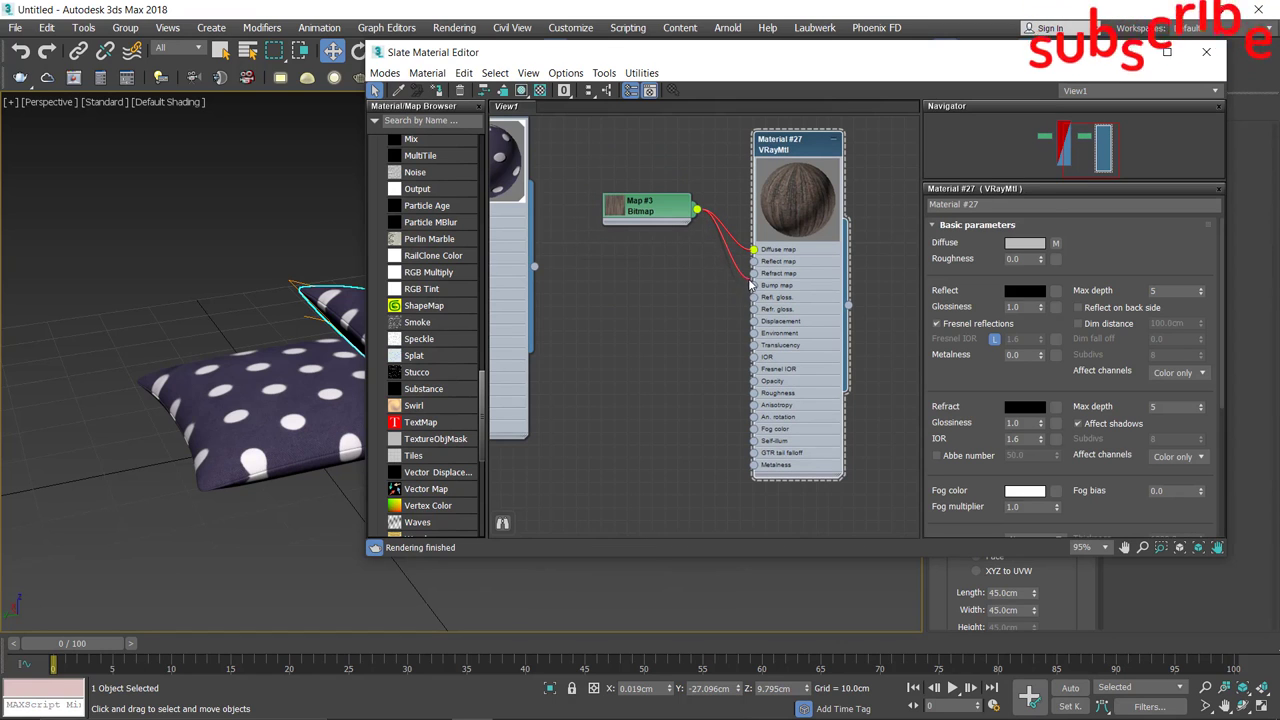
- Assign Material #27 to Box002 and show its texture in the viewport
middle_drag(686, 299, 648, 411)
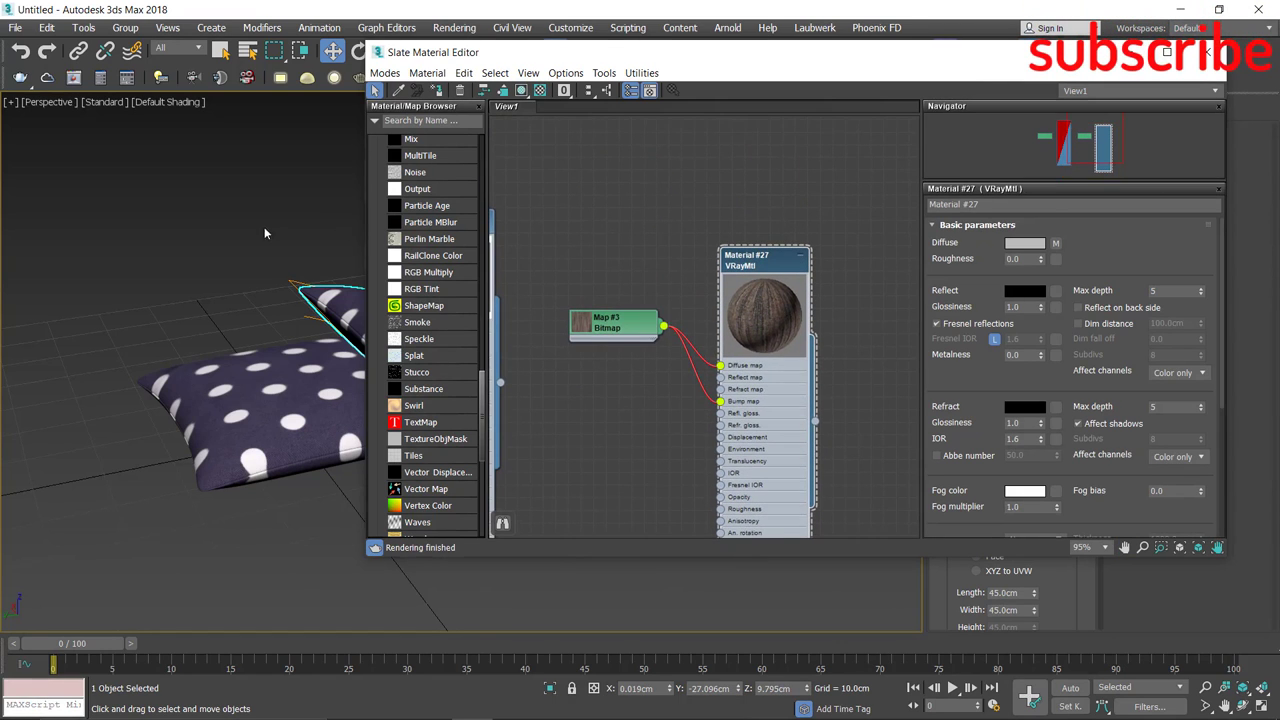
alt+middle_drag(265, 233, 279, 160)
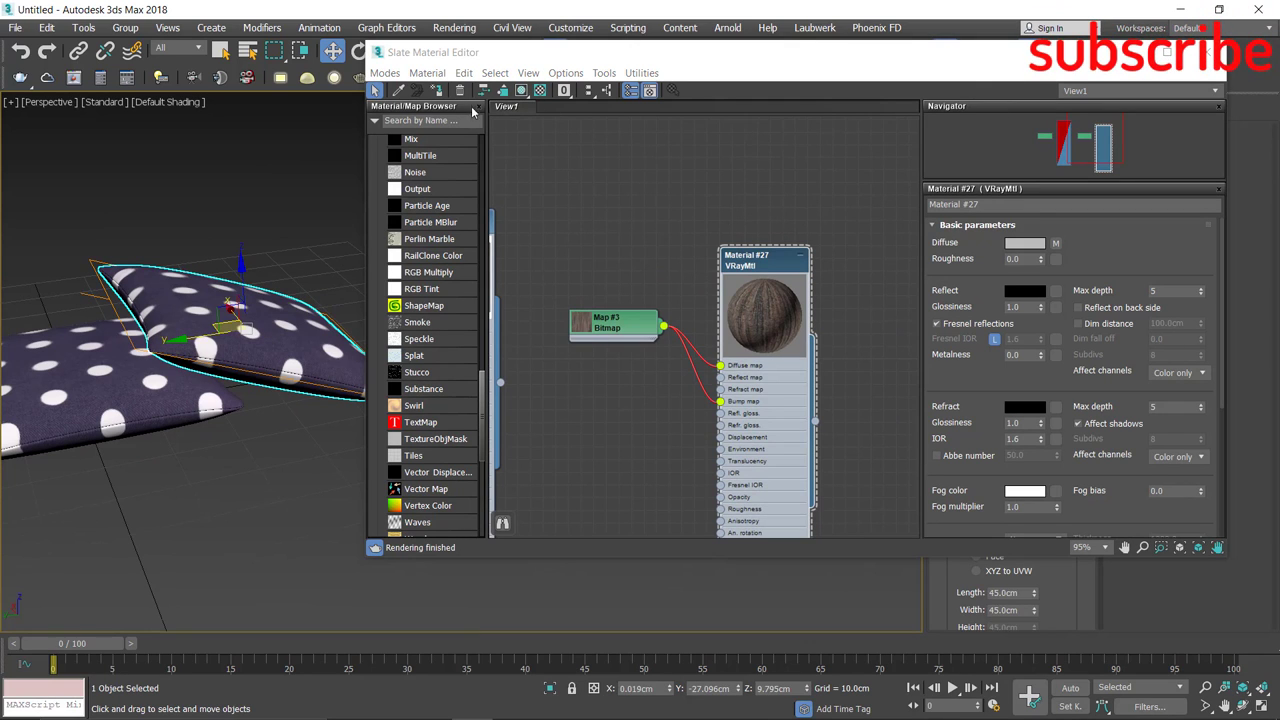
click(437, 90)
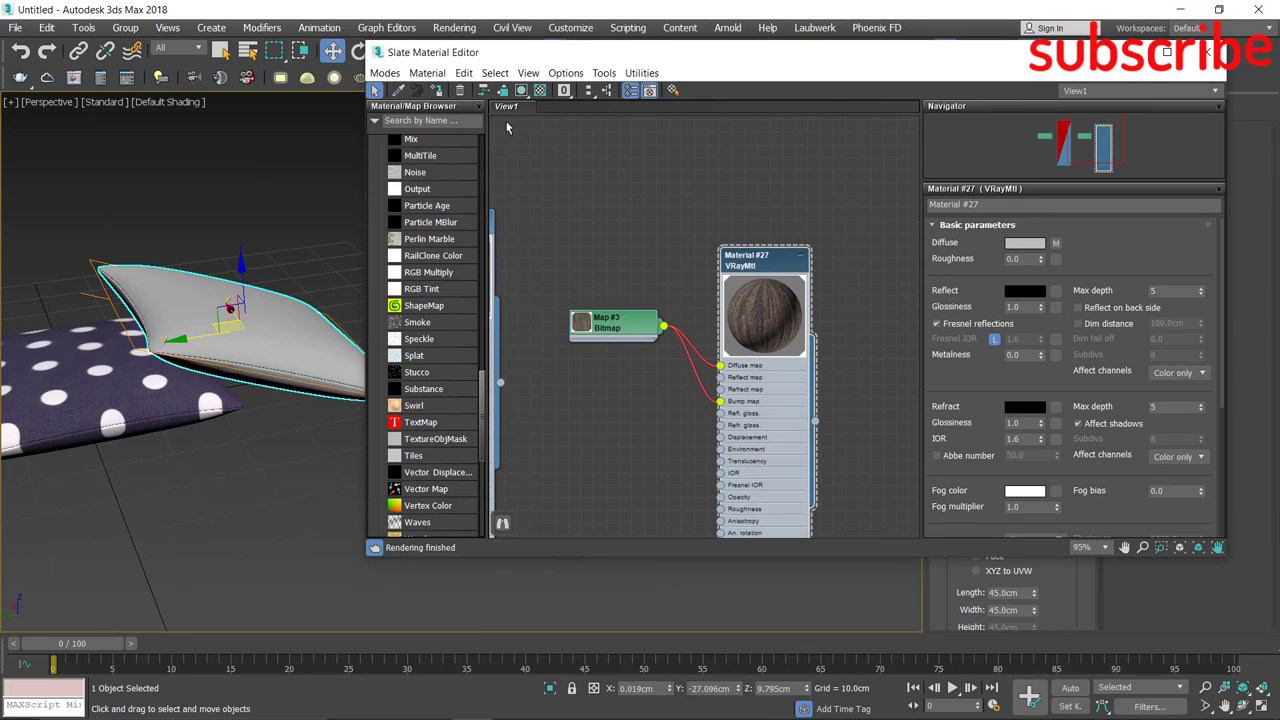
click(521, 91)
- Set Box002's UVW Map to Box mapping with 1.0cm height, then check the stripes
click(1210, 52)
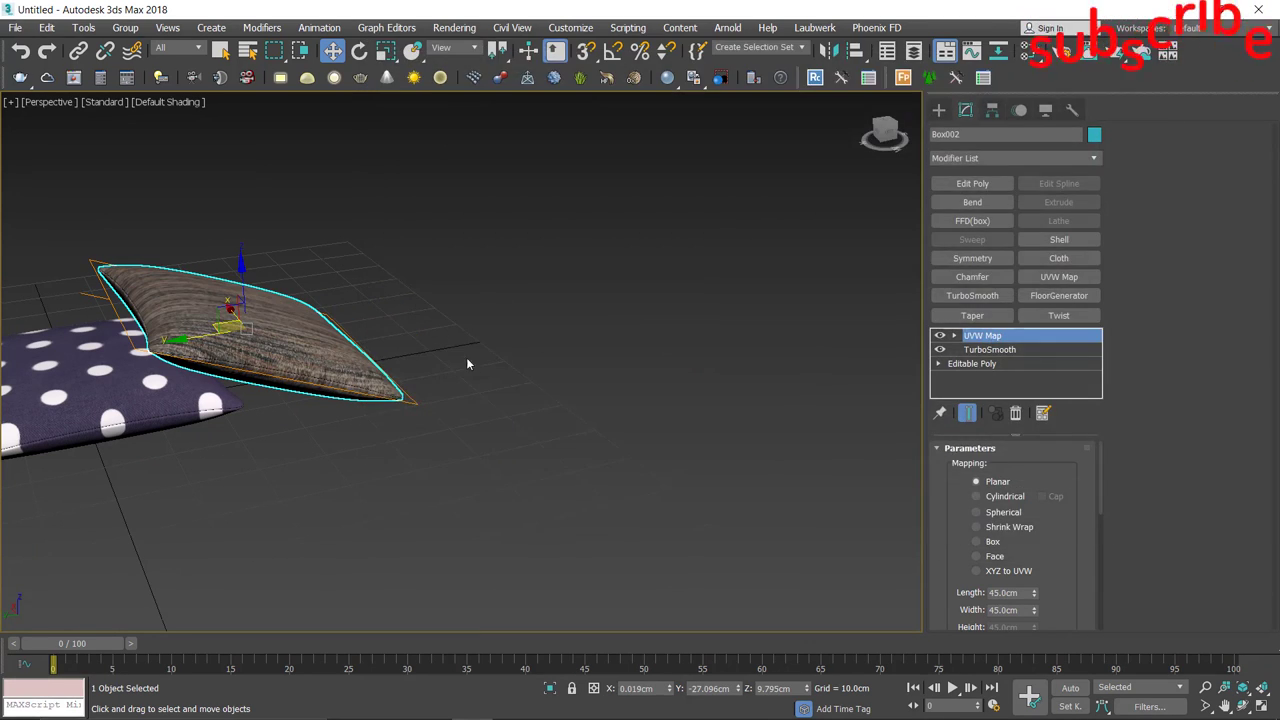
mouse_move(466, 357)
alt+middle_down()
mouse_move(698, 295)
mouse_move(690, 340)
mouse_move(648, 383)
alt+middle_up()
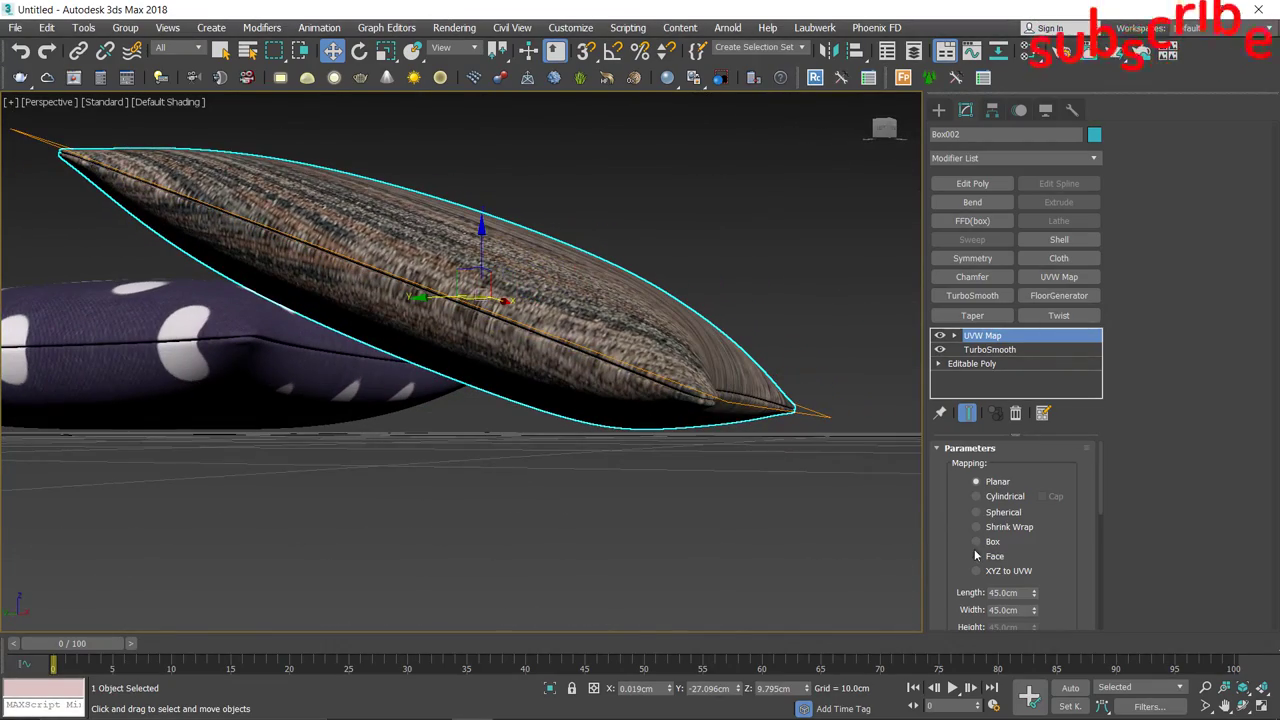
click(976, 541)
mouse_move(735, 435)
alt+middle_down()
mouse_move(766, 414)
mouse_move(774, 461)
mouse_move(831, 466)
mouse_move(817, 445)
mouse_move(788, 456)
alt+middle_up()
scroll(950, 522, down, 2)
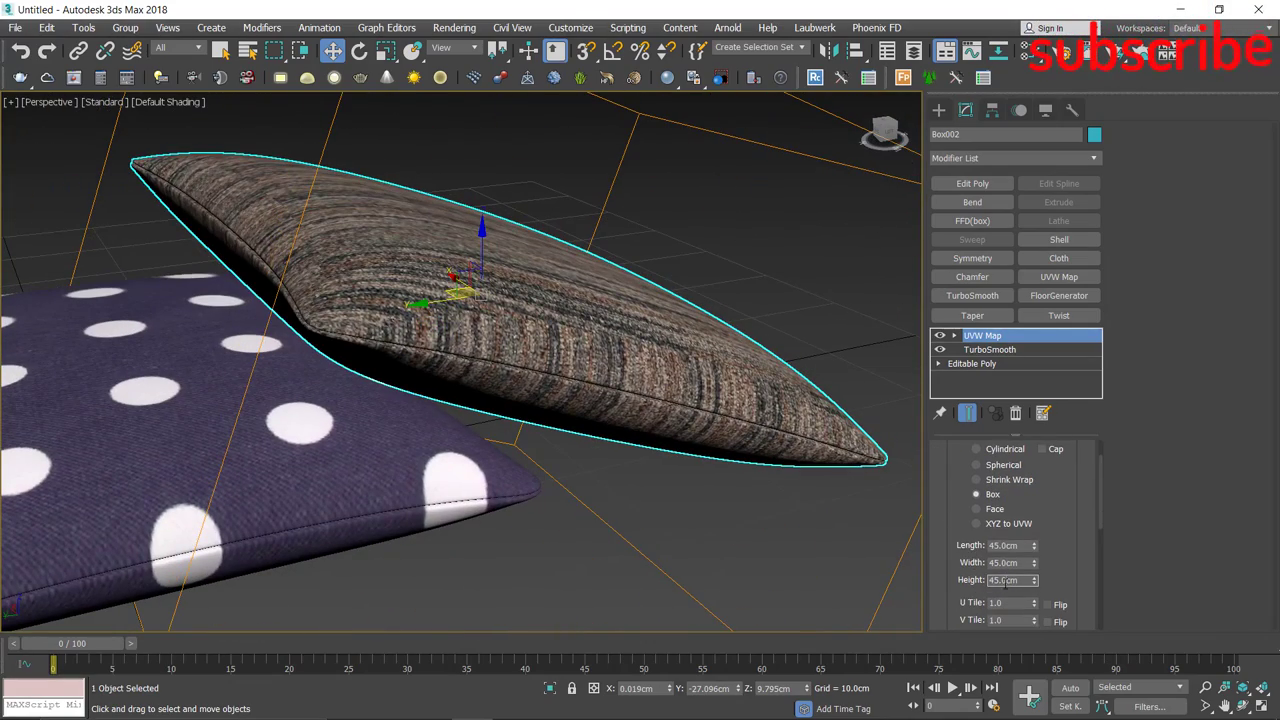
click(1013, 580)
text(1)
key(Return)
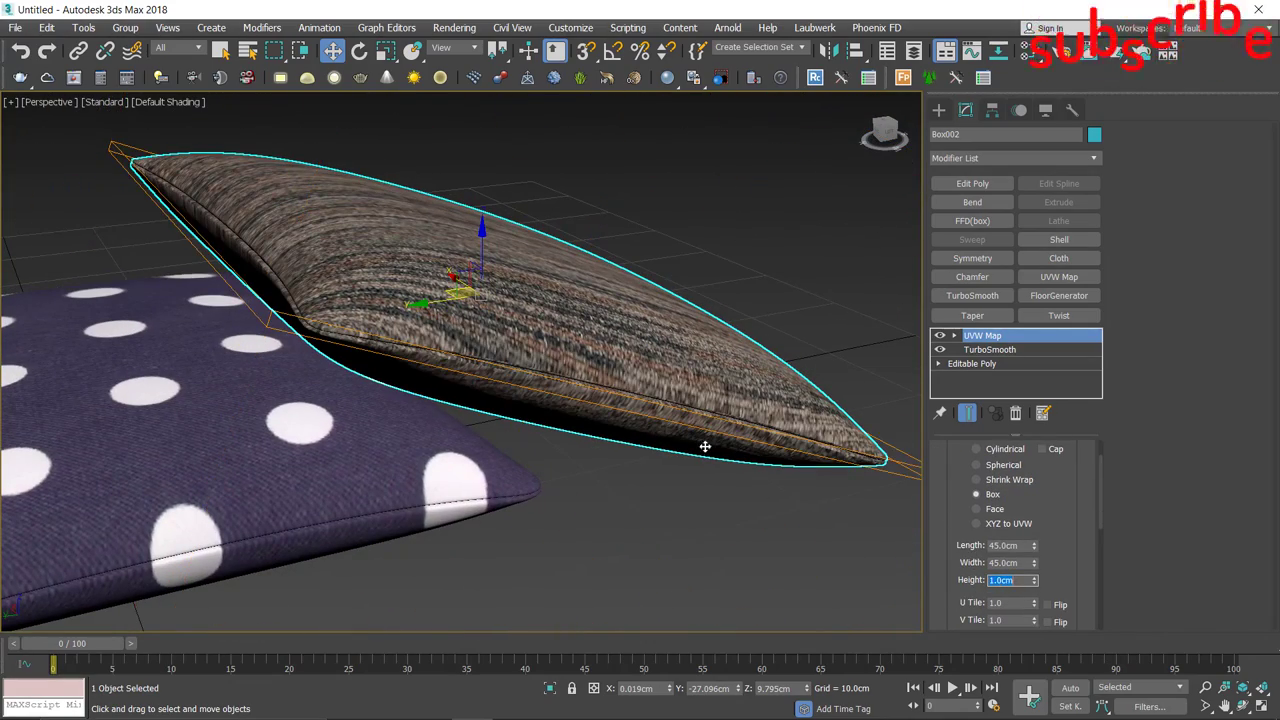
mouse_move(705, 447)
alt+middle_down()
mouse_move(690, 520)
mouse_move(650, 390)
alt+middle_up()
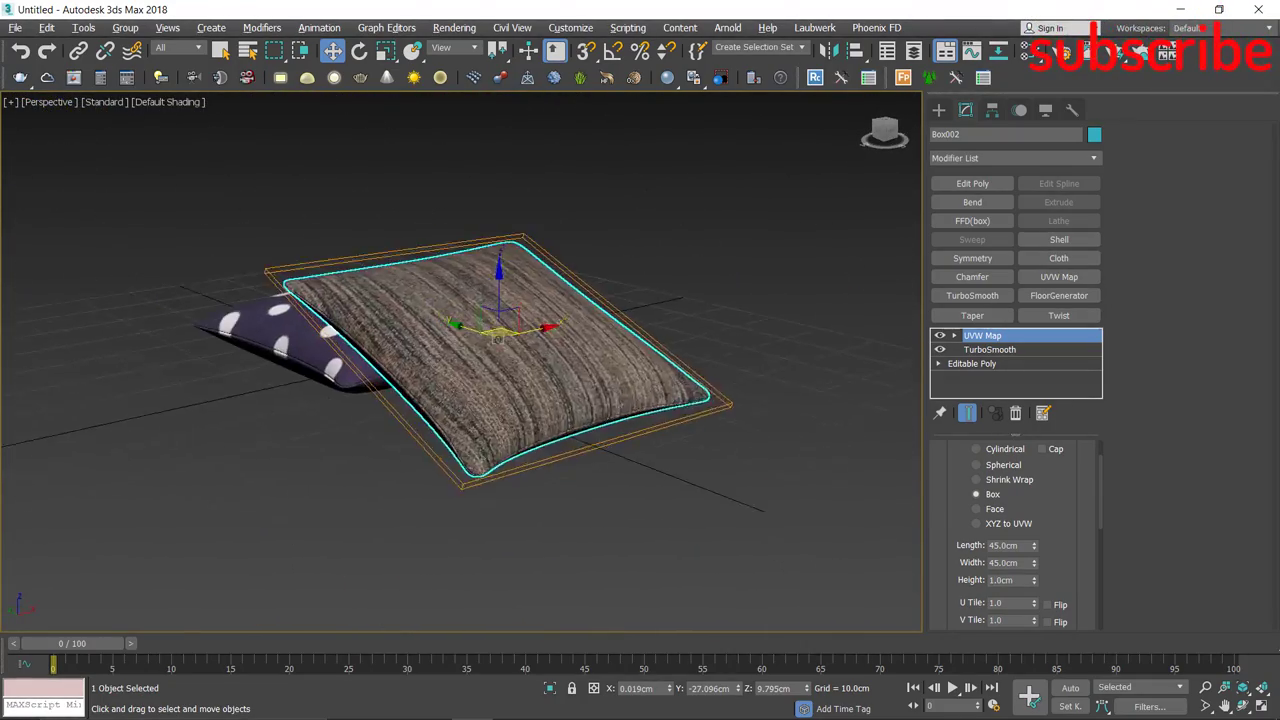
mouse_move(650, 500)
alt+middle_down()
mouse_move(648, 547)
mouse_move(700, 487)
alt+middle_up()
- Create a VRayPlane floor beside the pillows with a grey display colour
click(528, 79)
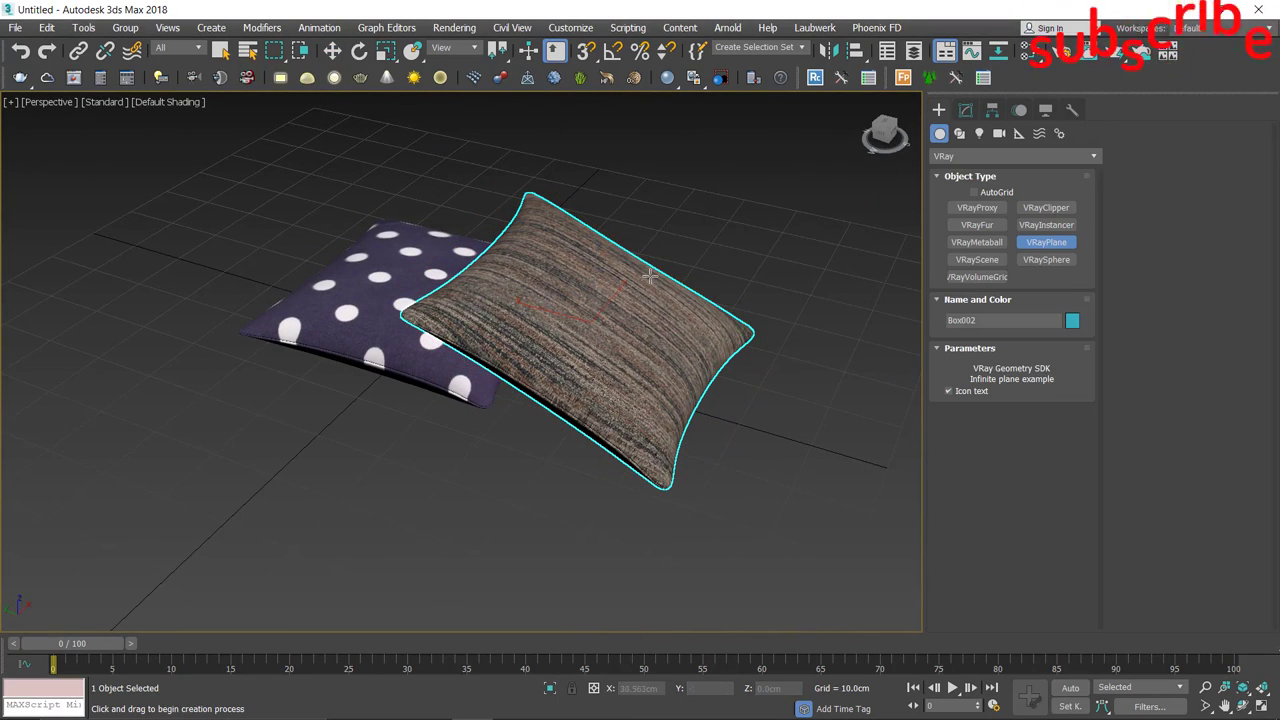
click(766, 223)
right_click(783, 260)
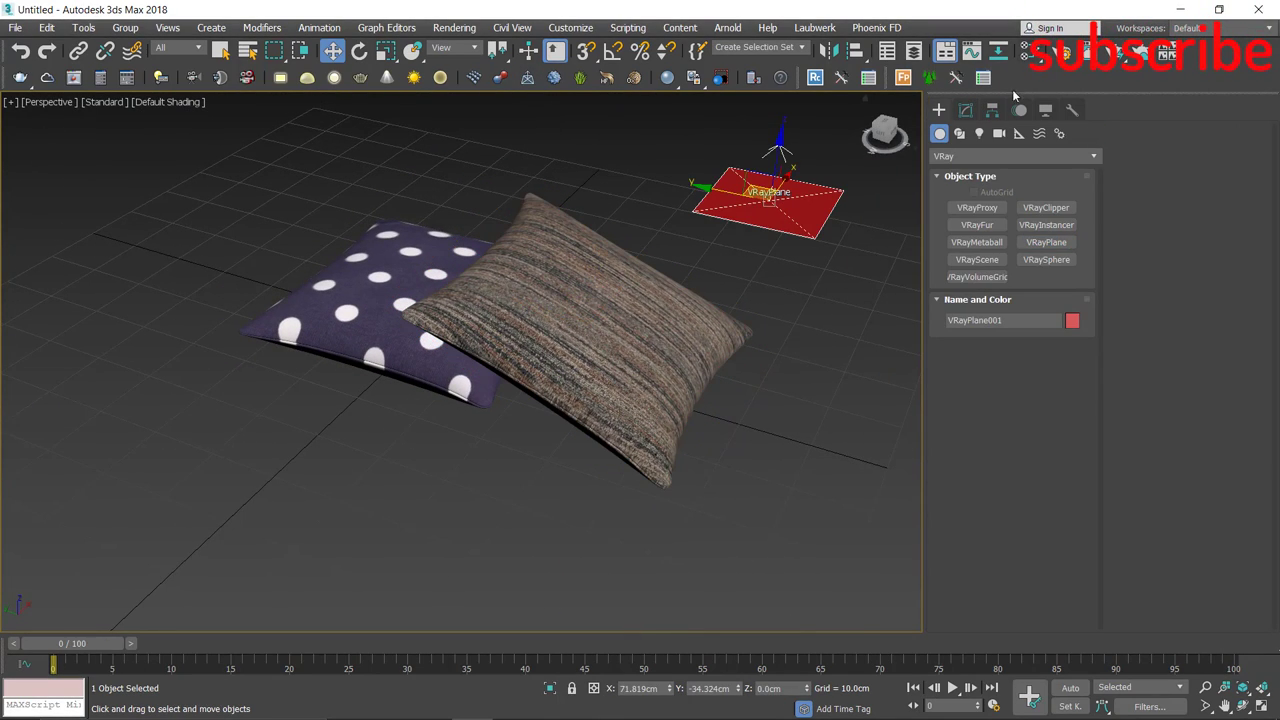
middle_drag(900, 300, 790, 340)
click(1071, 321)
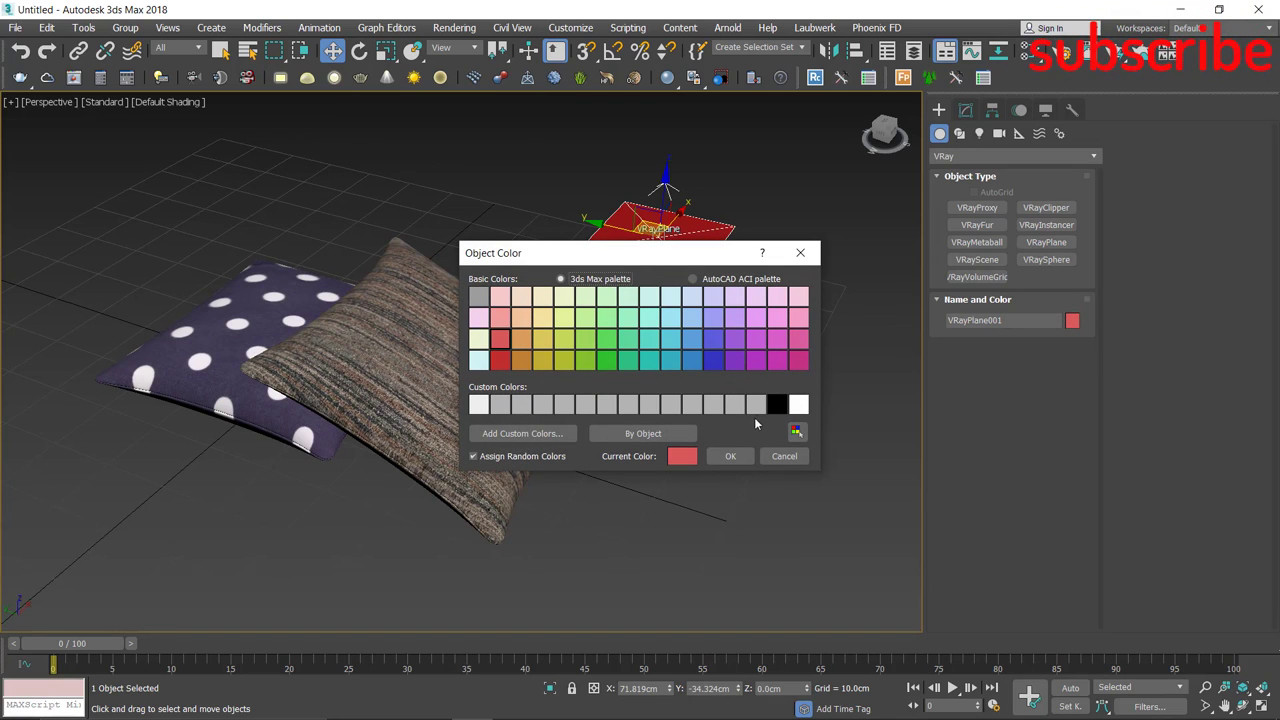
click(730, 456)
scroll(594, 443, down, 3)
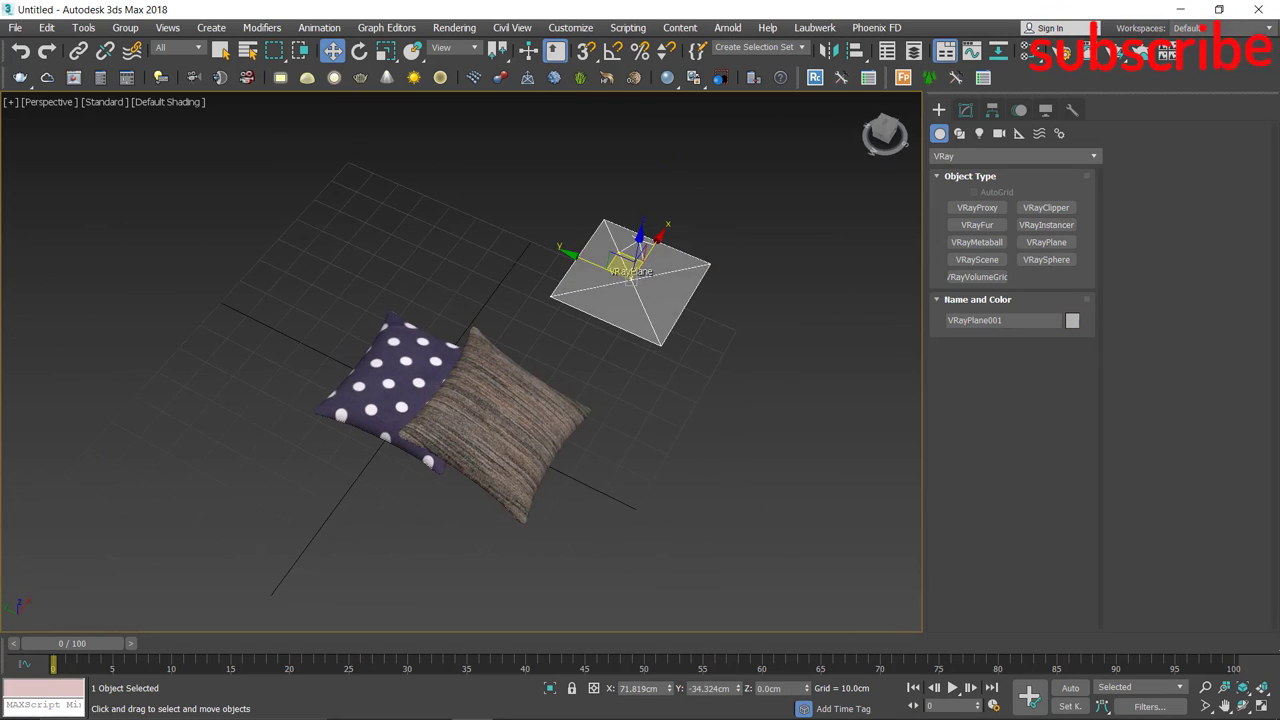
middle_drag(594, 443, 600, 420)
- In the Top view, rotate the front pillow Box002 about 23° around Z
key(alt+w)
key(alt+w)
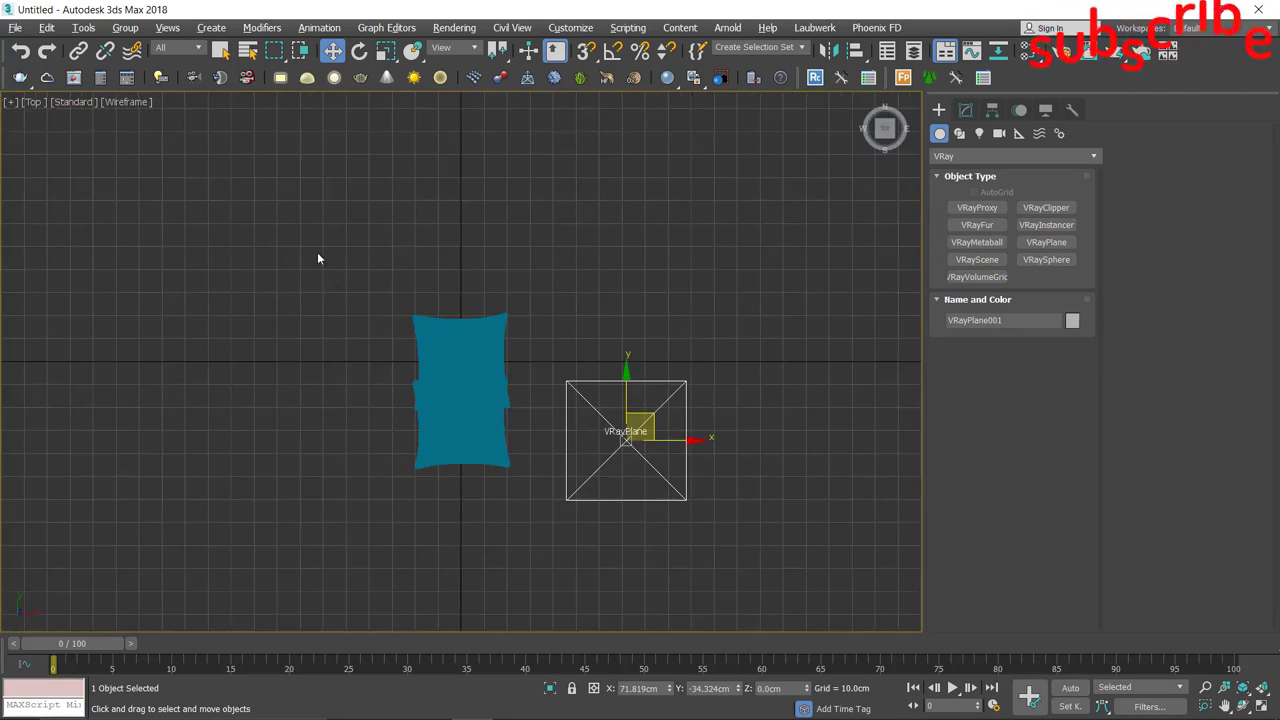
middle_drag(317, 257, 424, 245)
scroll(493, 339, up, 3)
middle_drag(493, 338, 498, 308)
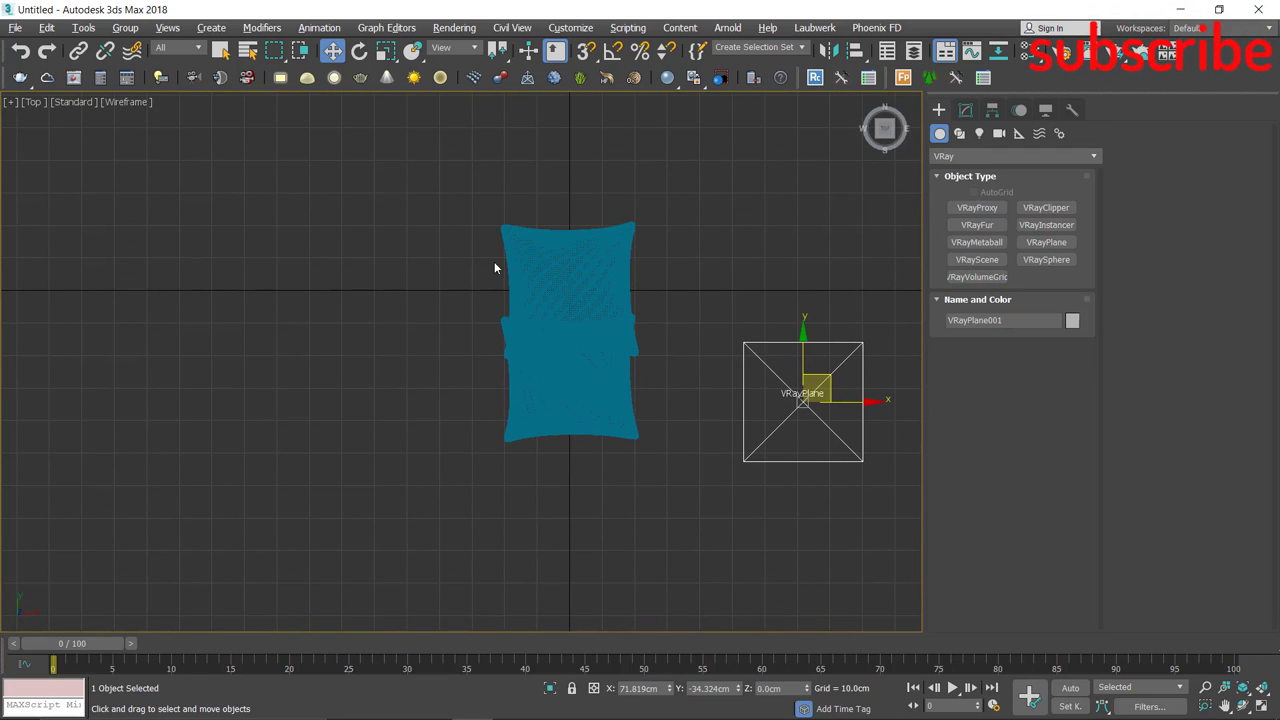
click(540, 373)
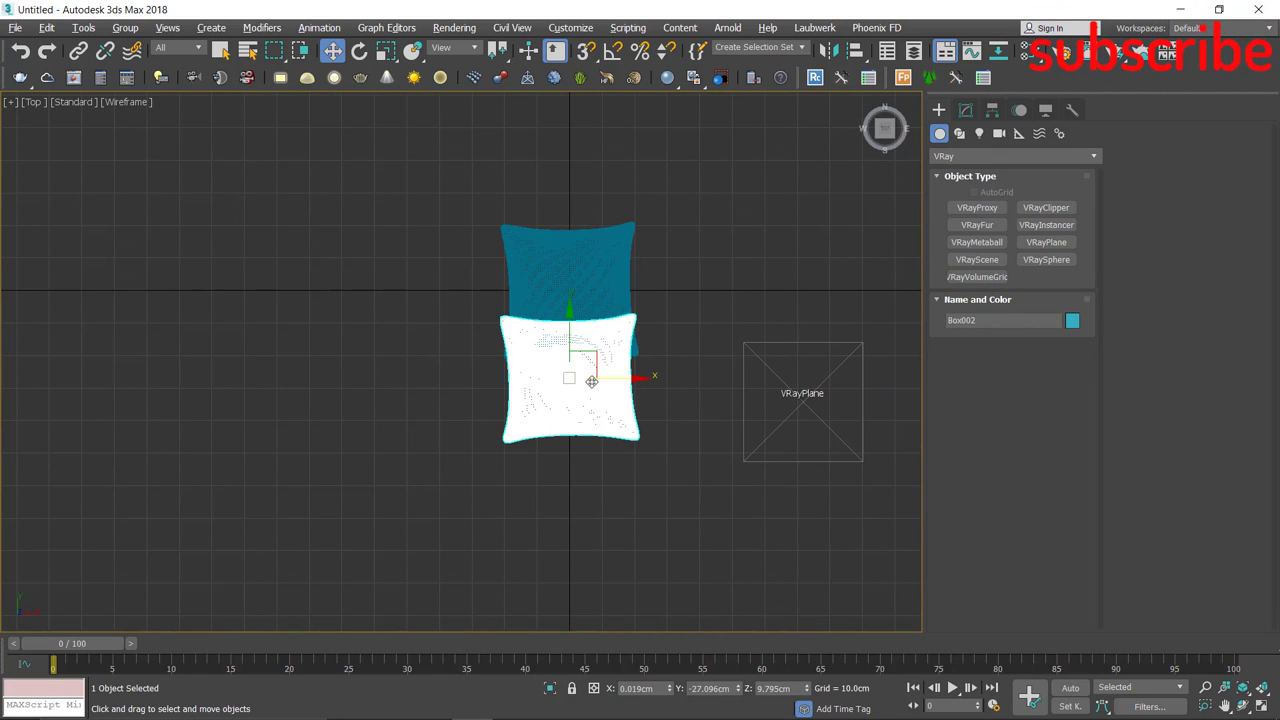
drag(600, 333, 613, 336)
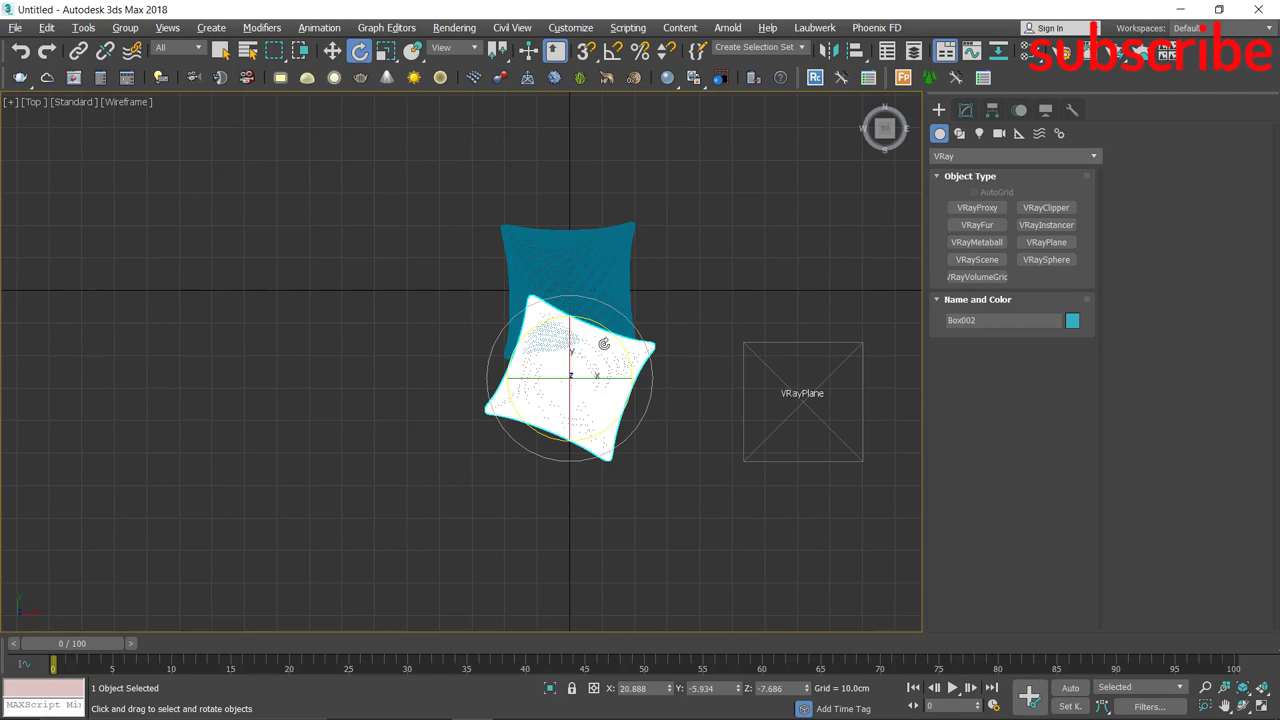
mouse_move(604, 343)
middle_down()
mouse_move(397, 174)
mouse_move(257, 85)
middle_up()
- Create a VRayLight plane light sized over the pillows
click(281, 79)
click(303, 144)
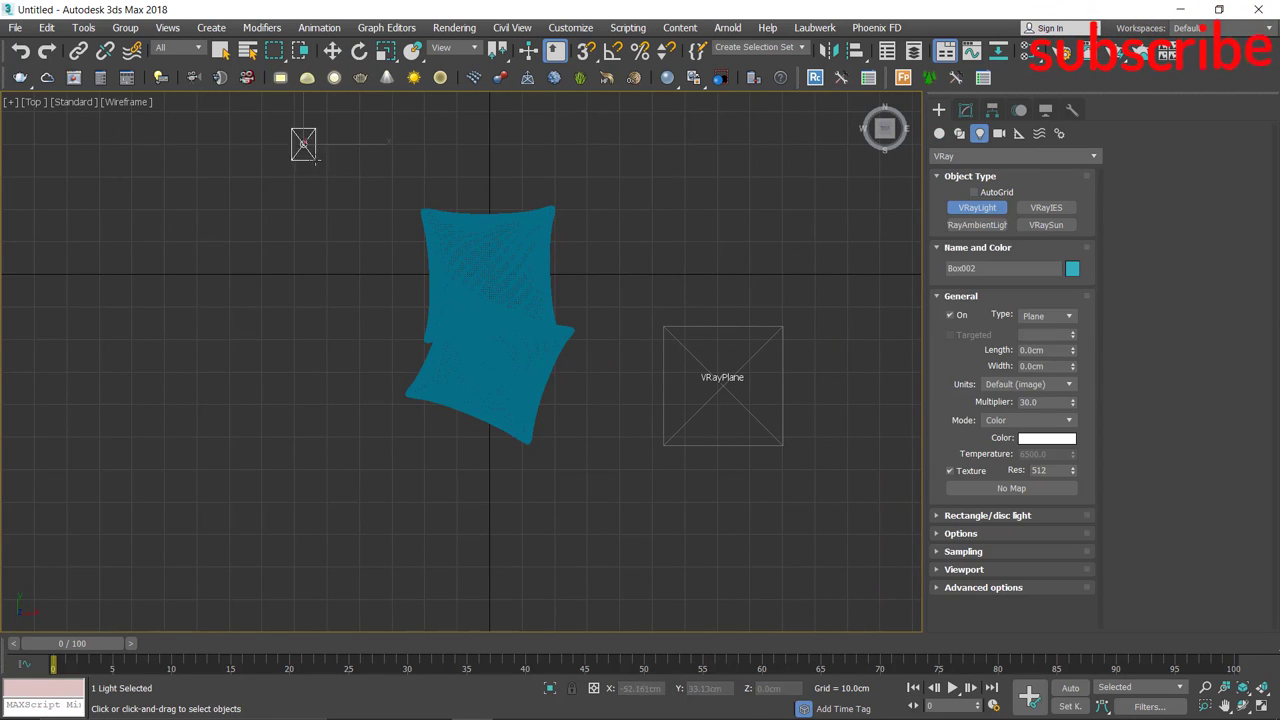
key(alt+w)
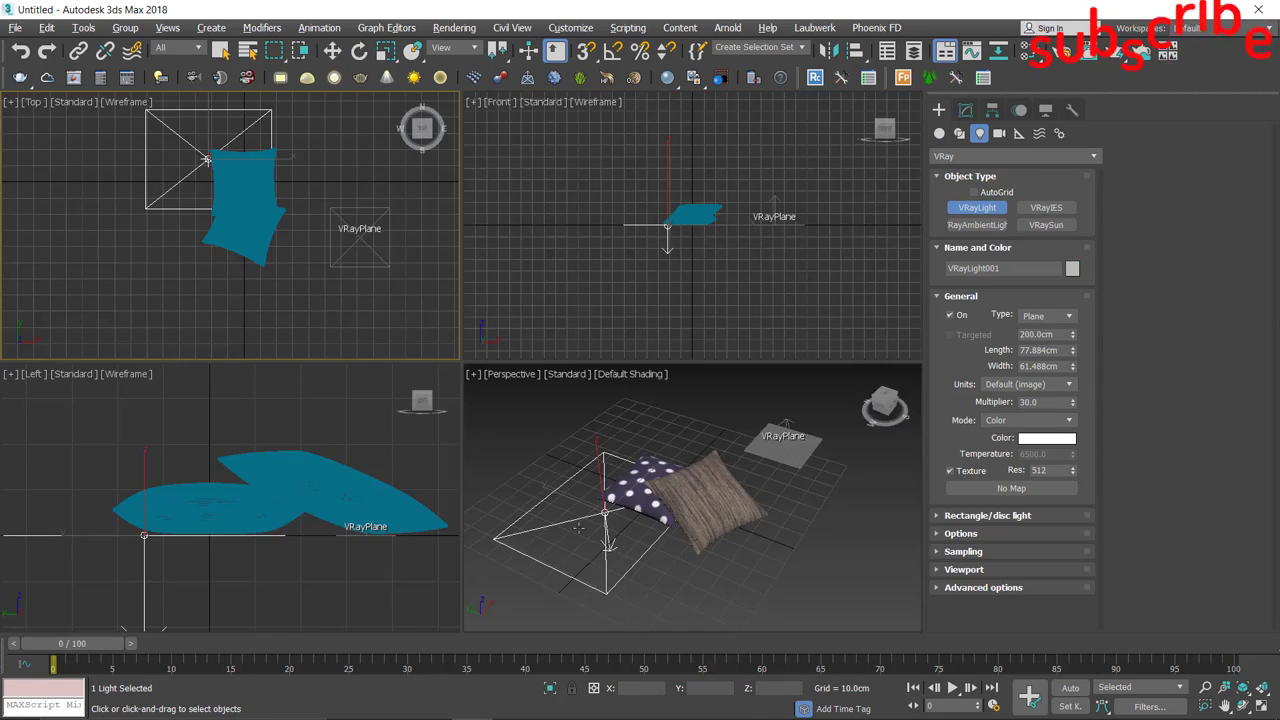
key(alt+w)
right_click(486, 464)
key(w)
alt+middle_drag(397, 459, 474, 527)
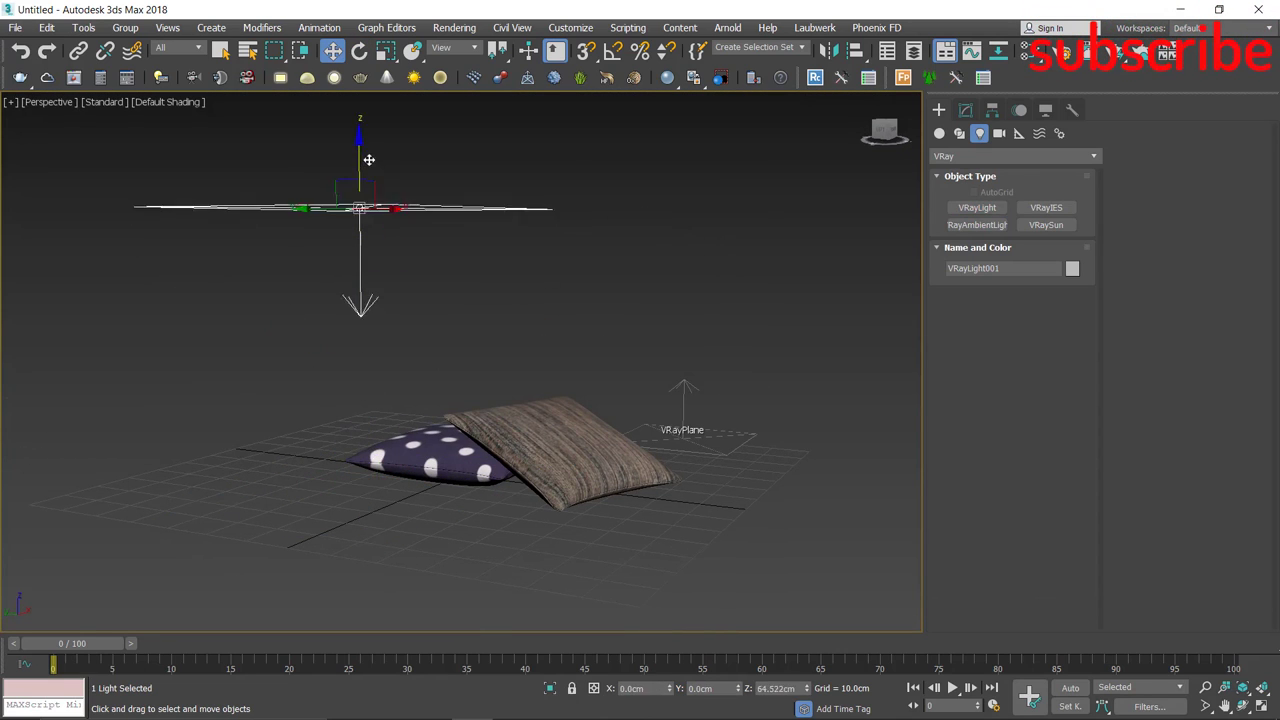
- Raise the plane light above the pillows and shift it to one side
drag(369, 159, 369, 70)
alt+middle_drag(431, 486, 434, 563)
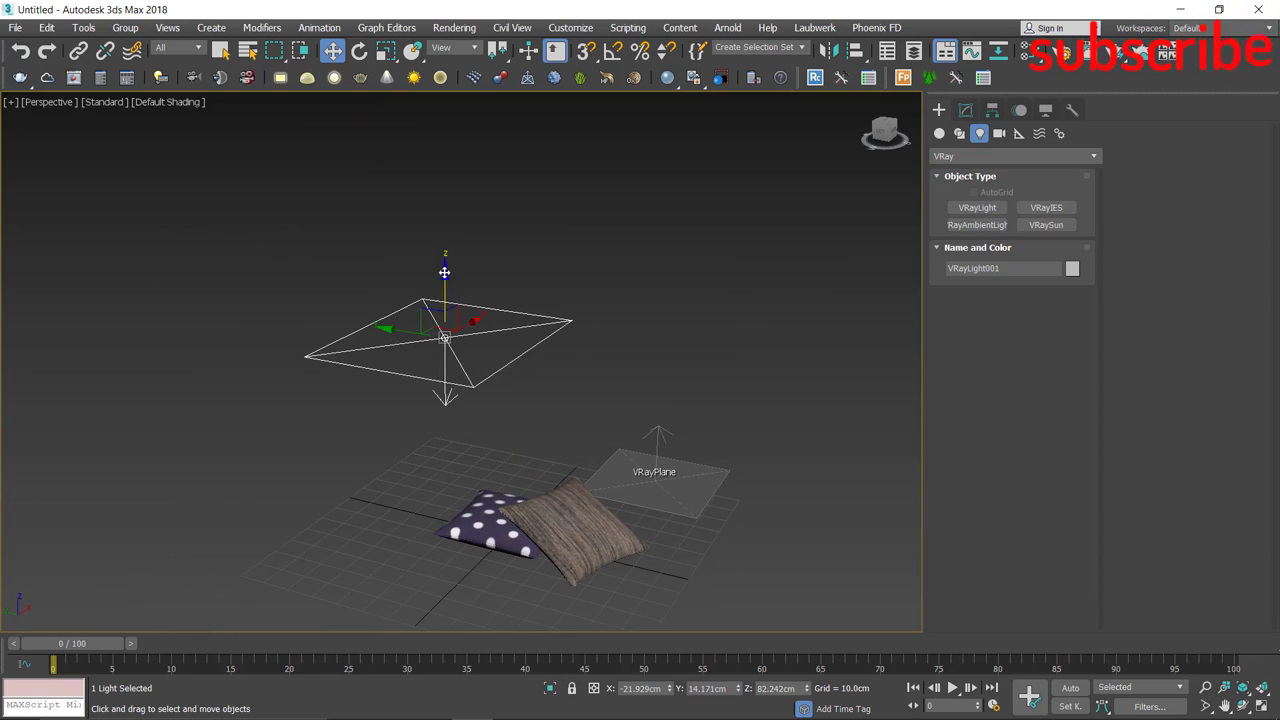
mouse_move(444, 272)
mouse_down()
mouse_move(445, 252)
mouse_move(471, 254)
mouse_up()
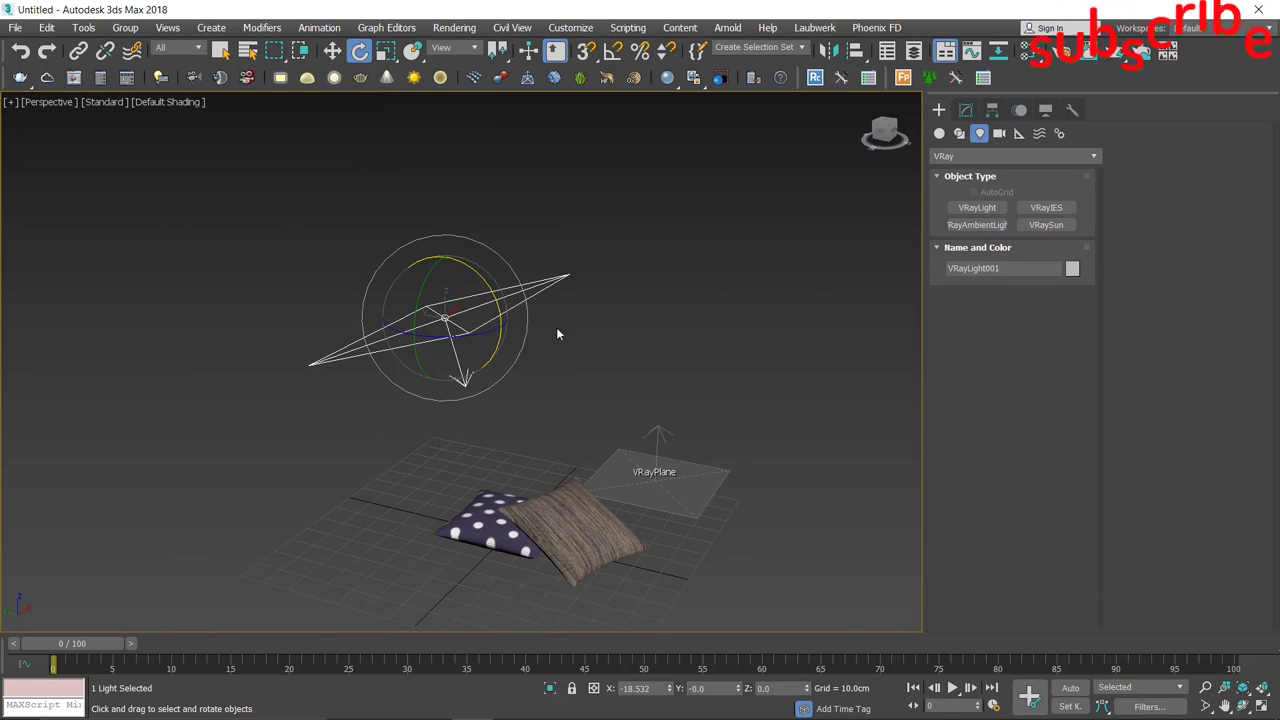
alt+middle_drag(557, 333, 475, 378)
mouse_move(591, 332)
alt+middle_down()
mouse_move(512, 410)
mouse_move(628, 416)
alt+middle_up()
key(w)
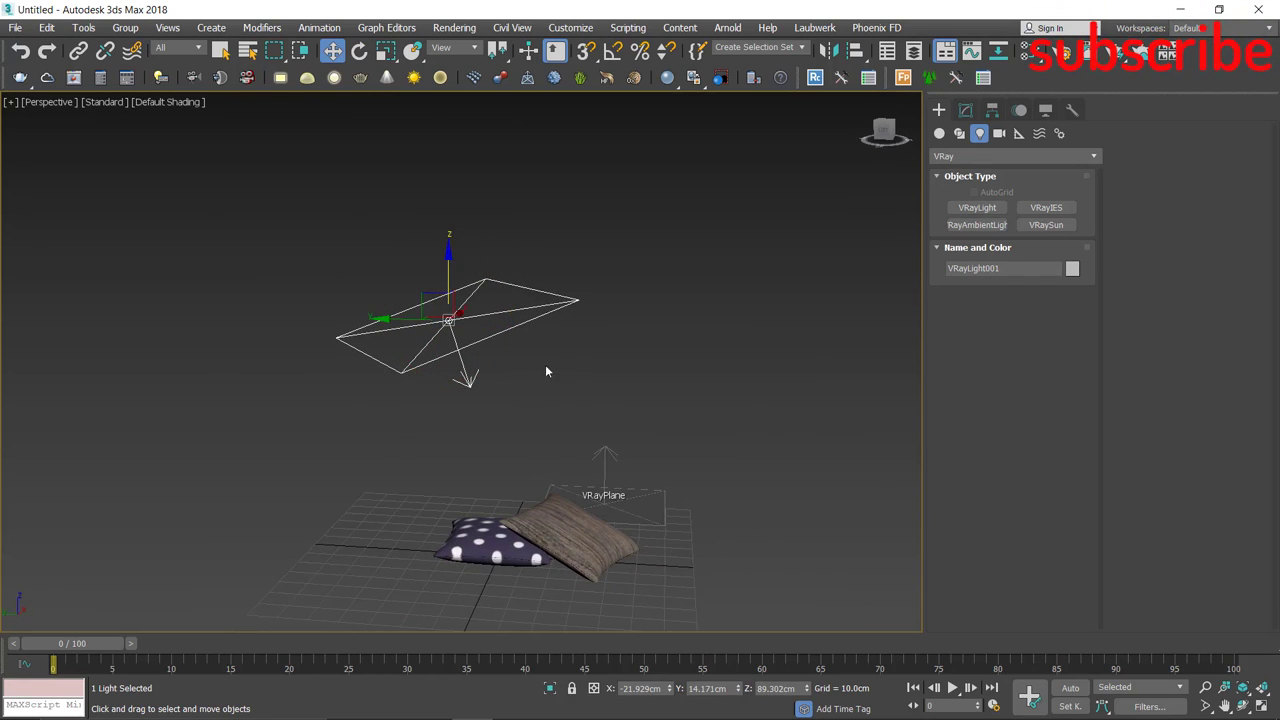
mouse_move(545, 364)
alt+middle_down()
mouse_move(482, 375)
mouse_move(529, 390)
alt+middle_up()
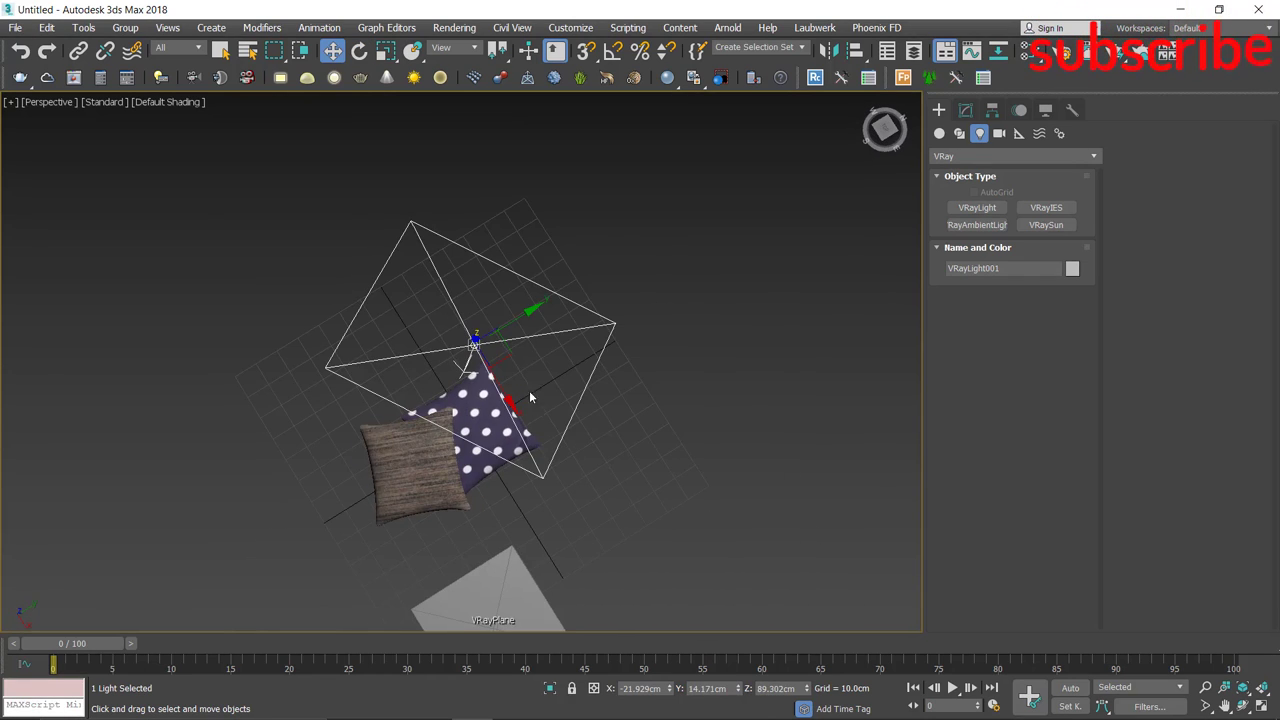
drag(503, 312, 510, 261)
alt+middle_drag(510, 261, 486, 376)
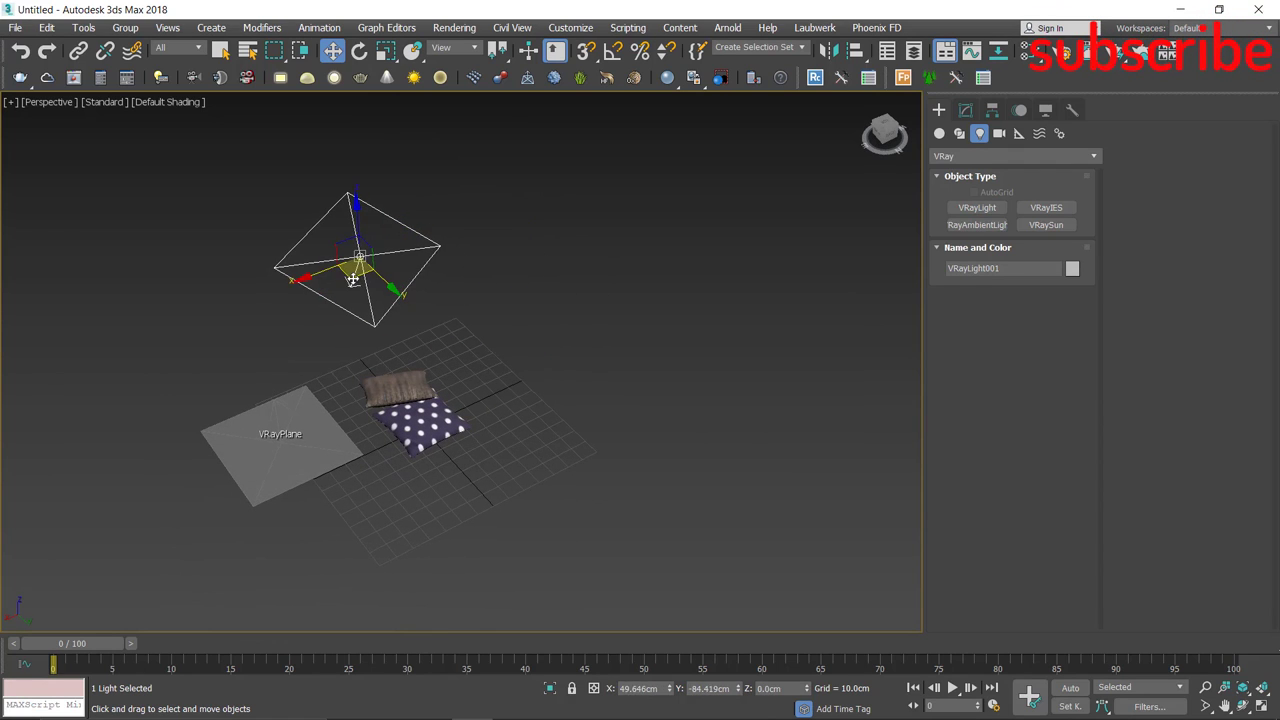
drag(365, 293, 533, 343)
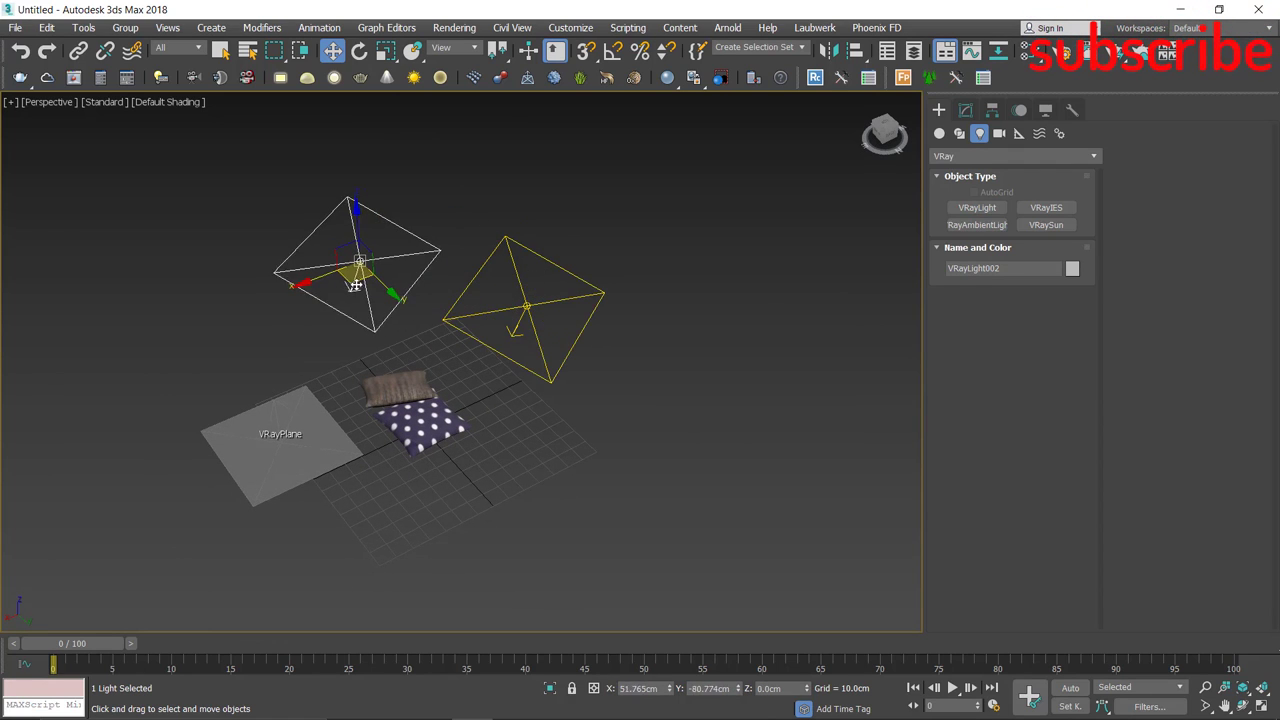
- Clone the light and tilt the copy toward the pillows
shift+drag(355, 286, 357, 288)
click(627, 440)
alt+middle_drag(627, 440, 482, 455)
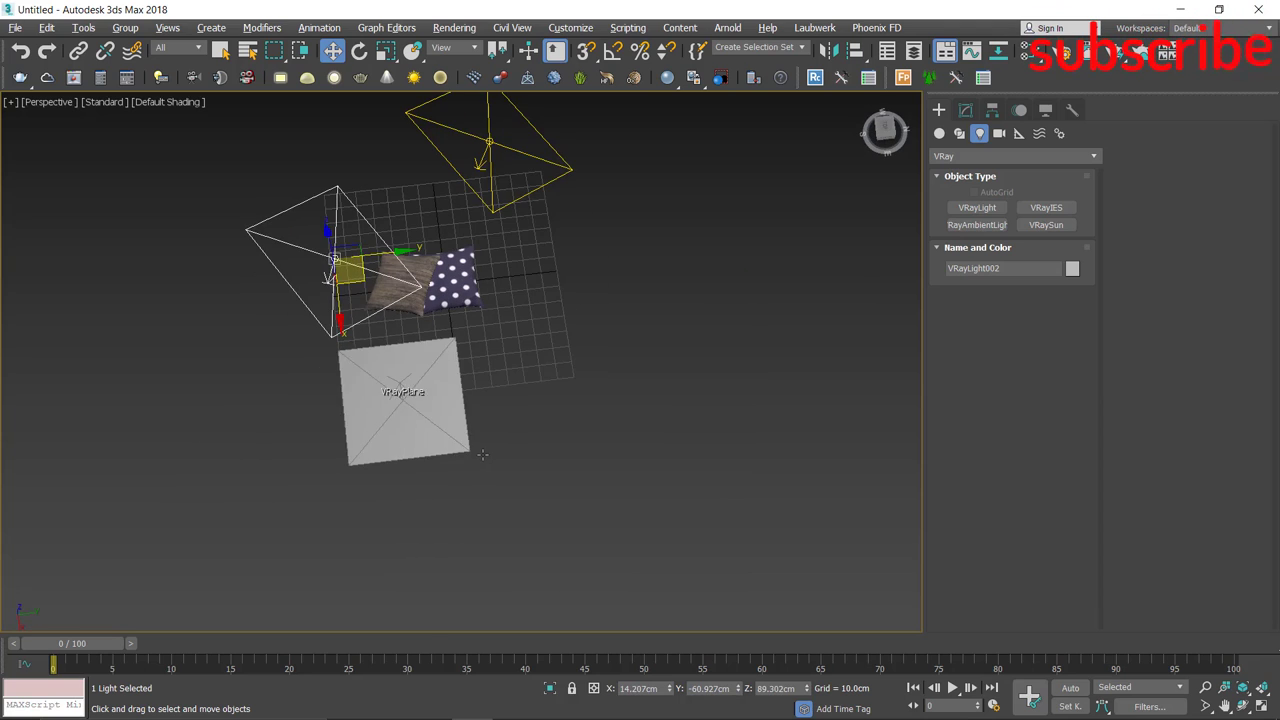
key(e)
drag(437, 243, 501, 67)
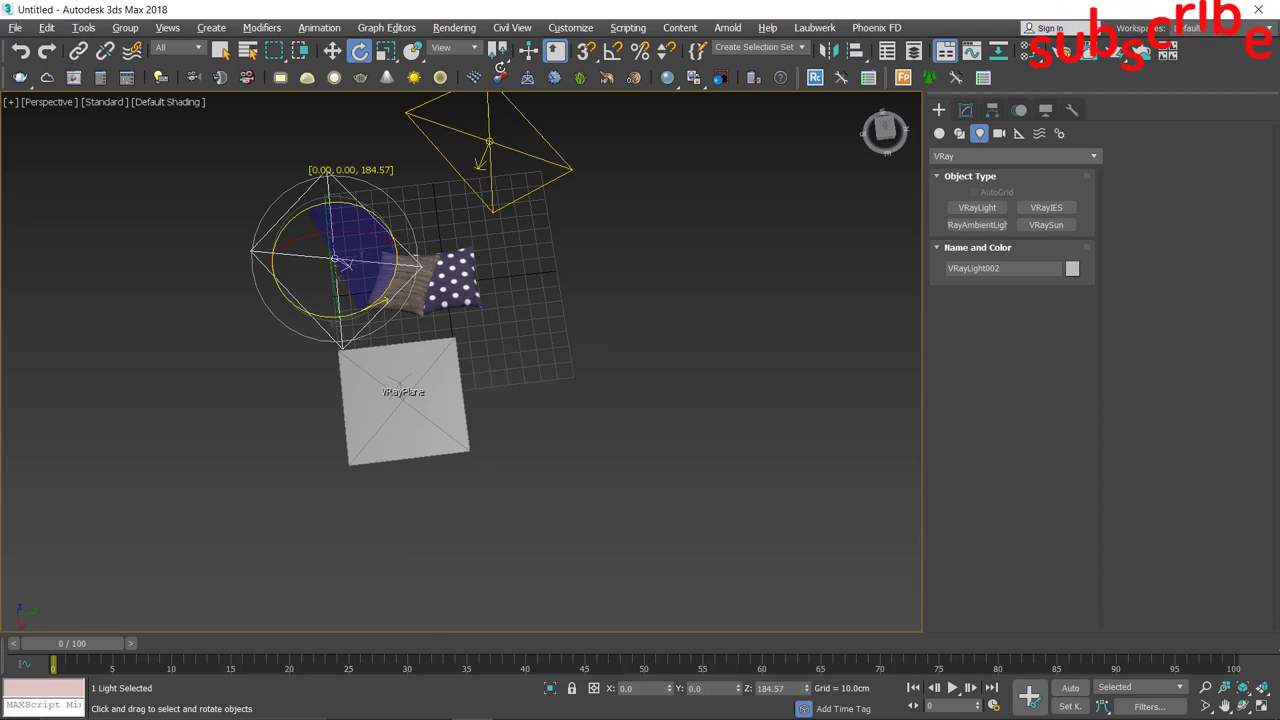
alt+middle_drag(341, 262, 632, 423)
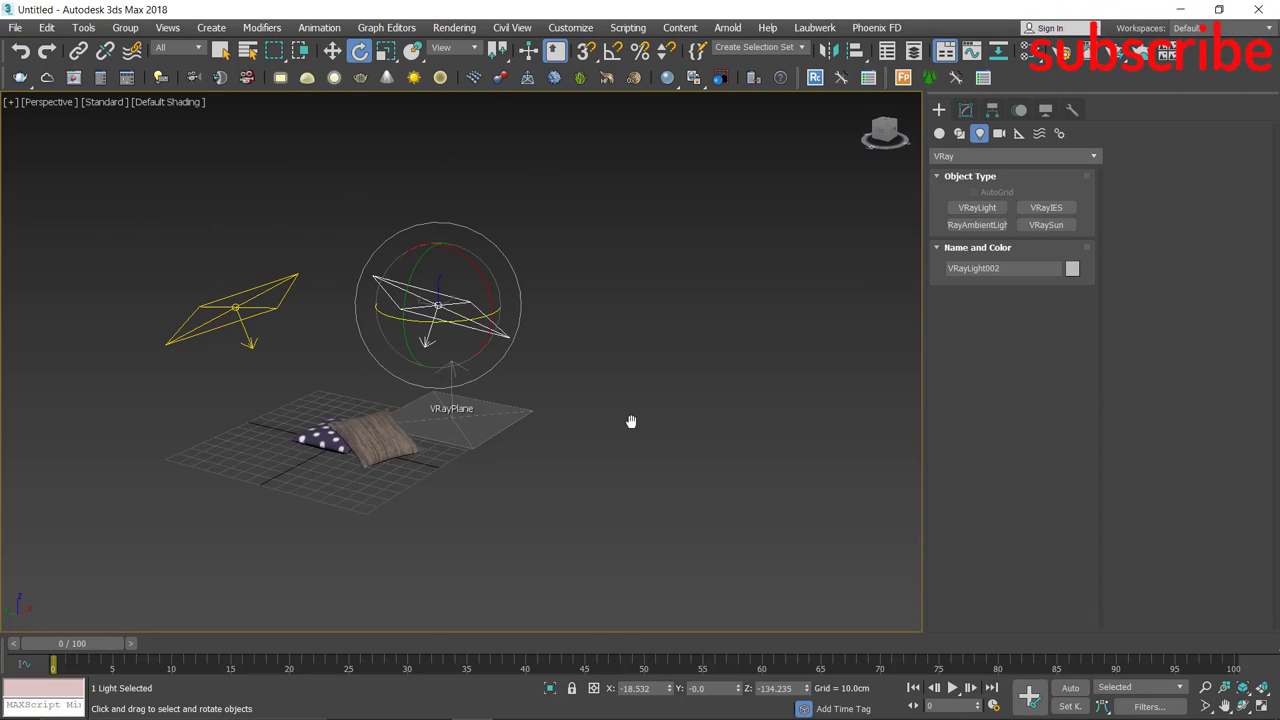
- Set the two lights' Multipliers to 45 and 40
click(965, 109)
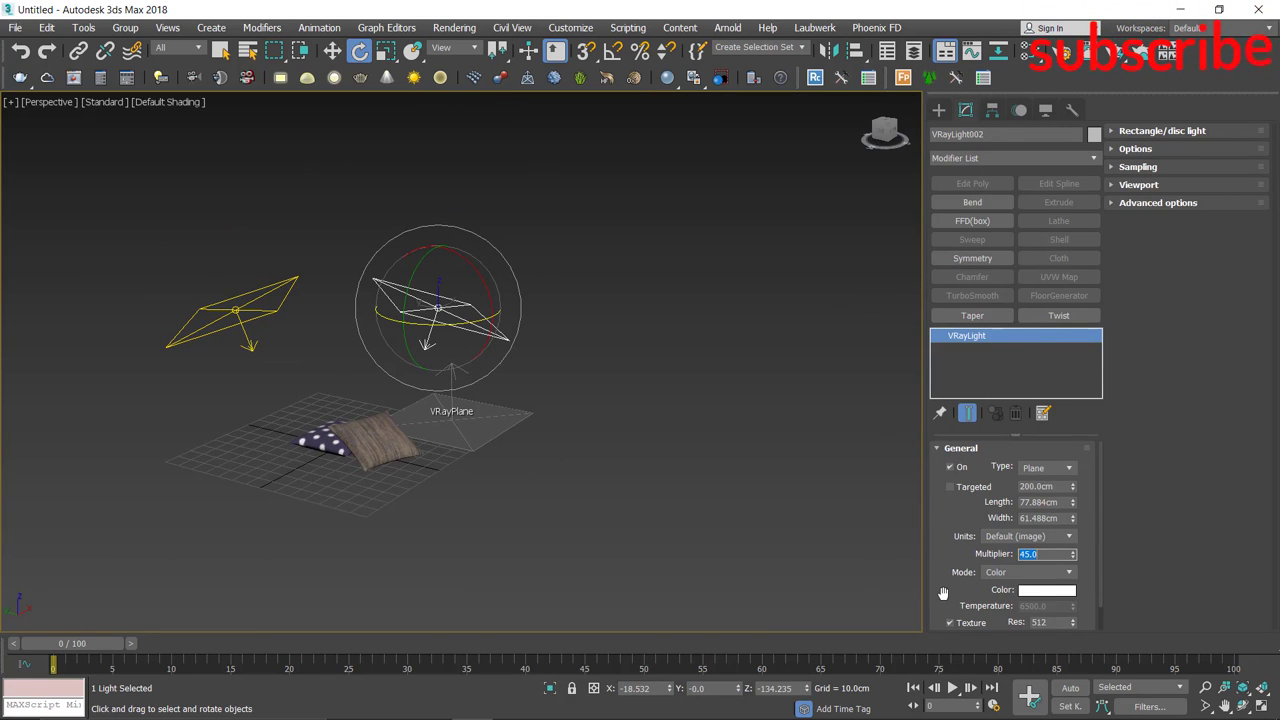
click(236, 310)
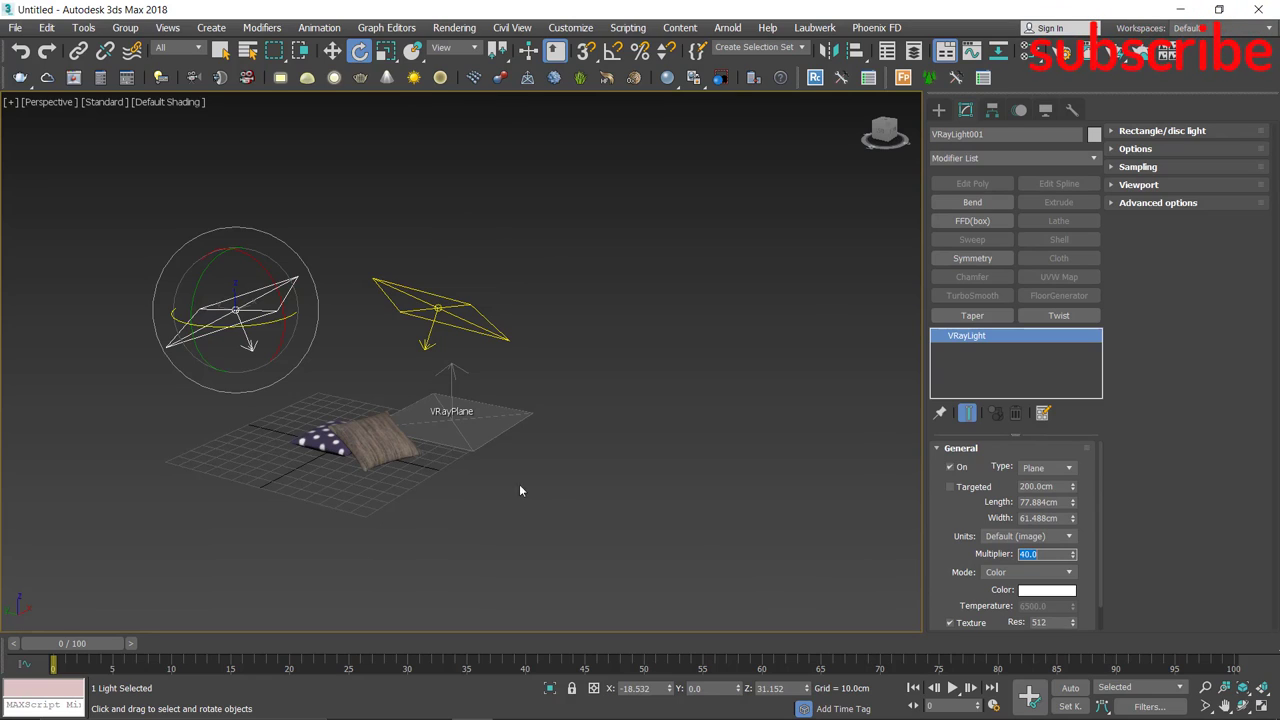
click(341, 450)
- Orbit above the pillows and inspect the brown striped pillow's texture mapping parameters
alt+middle_drag(341, 450, 643, 409)
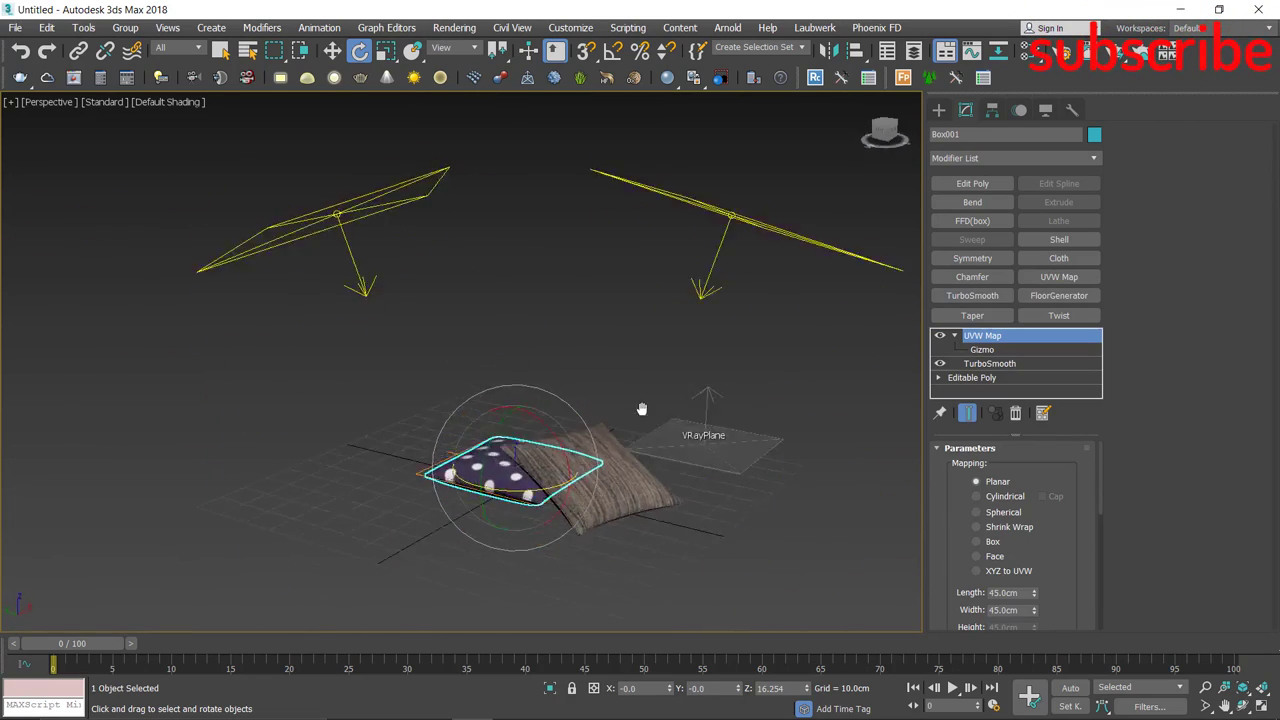
scroll(643, 409, up, 3)
alt+middle_drag(666, 271, 646, 364)
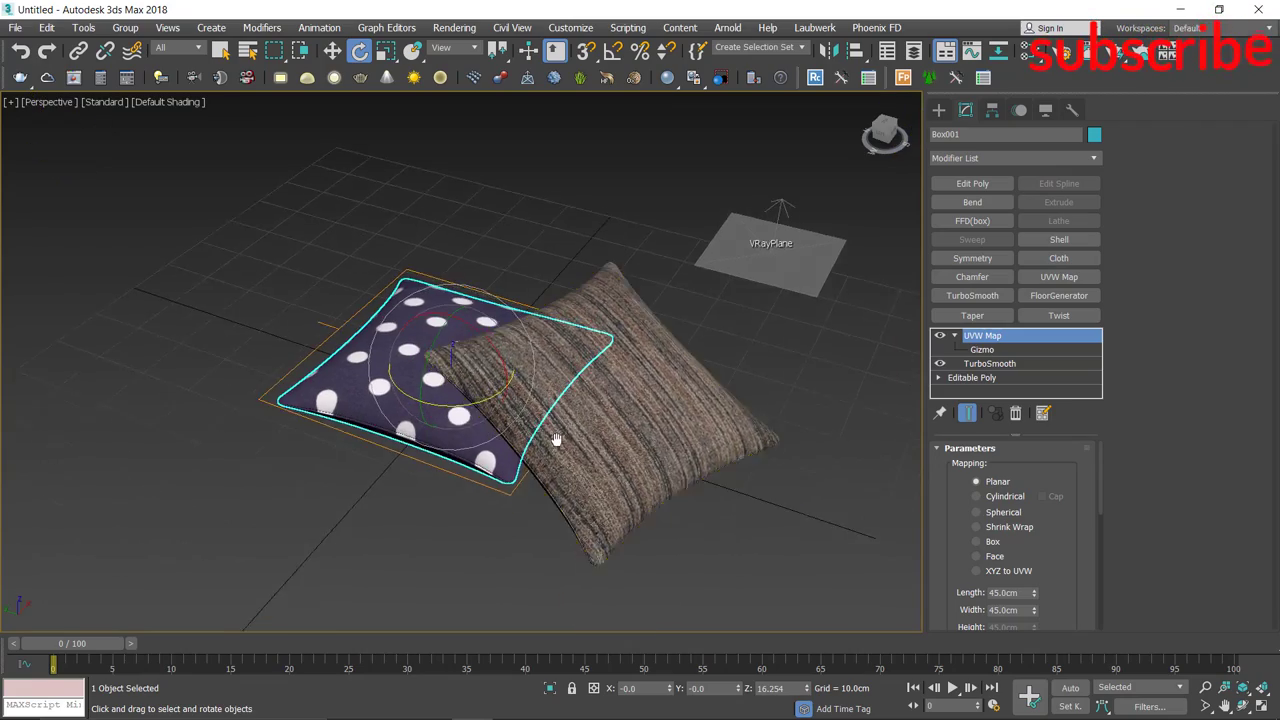
click(141, 483)
click(650, 420)
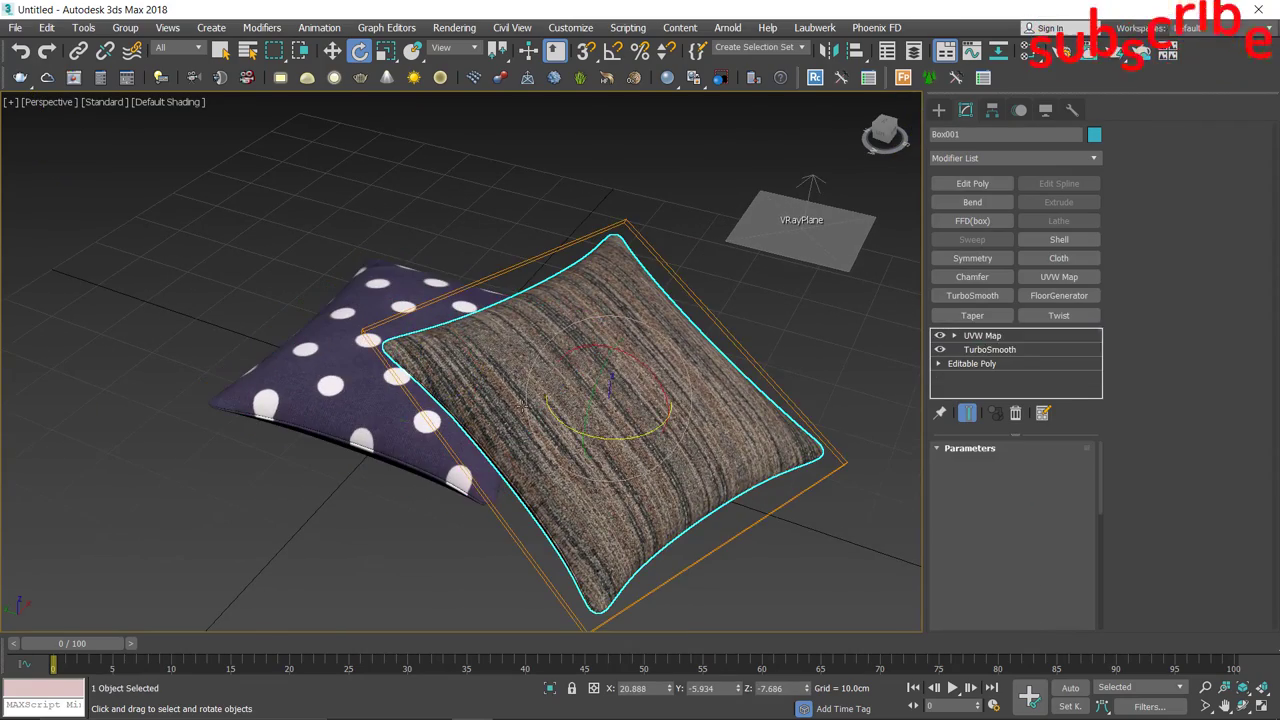
click(982, 335)
- Frame both pillows and create a VRayPhysicalCamera (VRayCam001) from the view
alt+middle_drag(600, 400, 640, 380)
alt+middle_drag(580, 285, 476, 307)
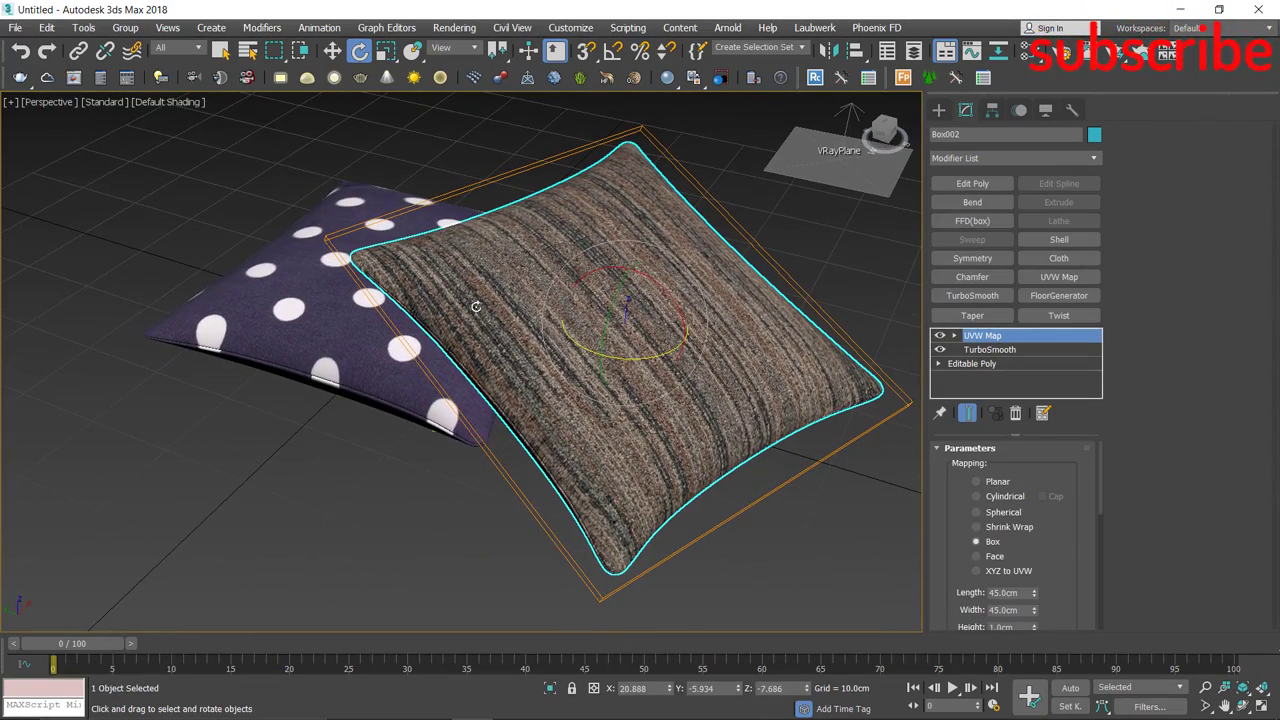
click(193, 80)
alt+middle_drag(430, 360, 415, 383)
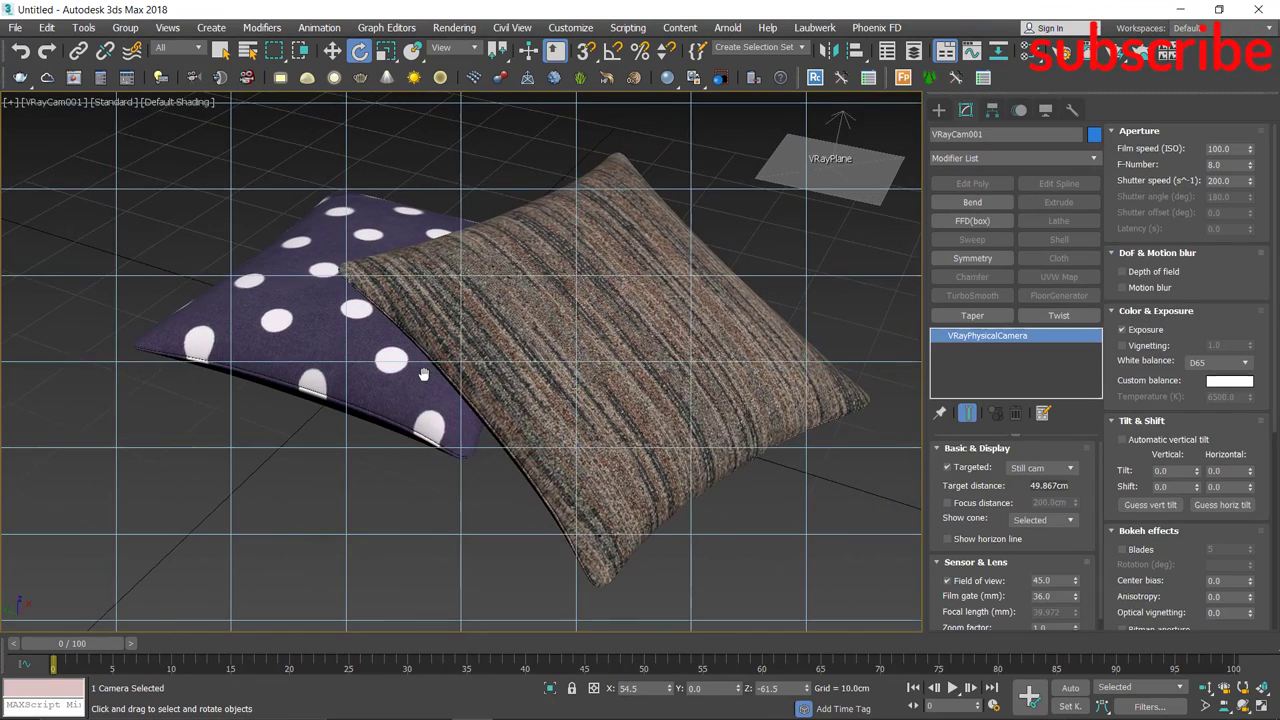
- Apply the ArchViz interior preset in V-Ray Quick Settings and choose a GI engine
click(128, 78)
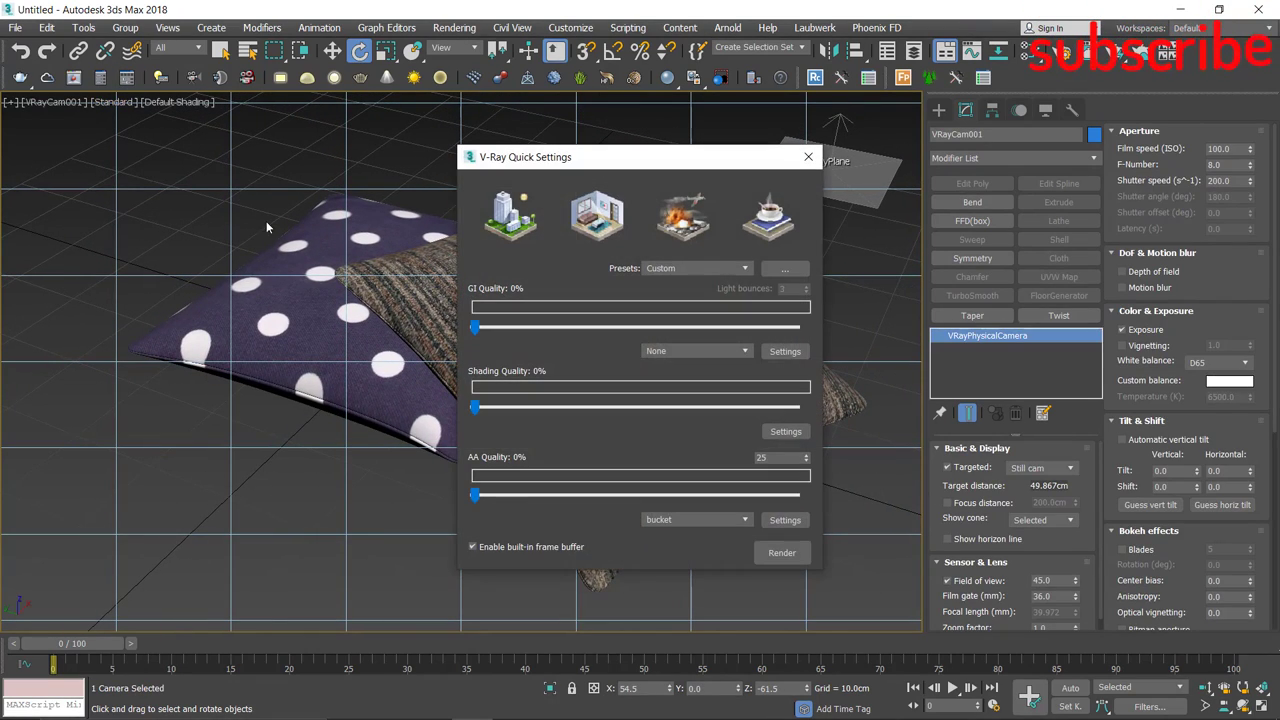
click(590, 232)
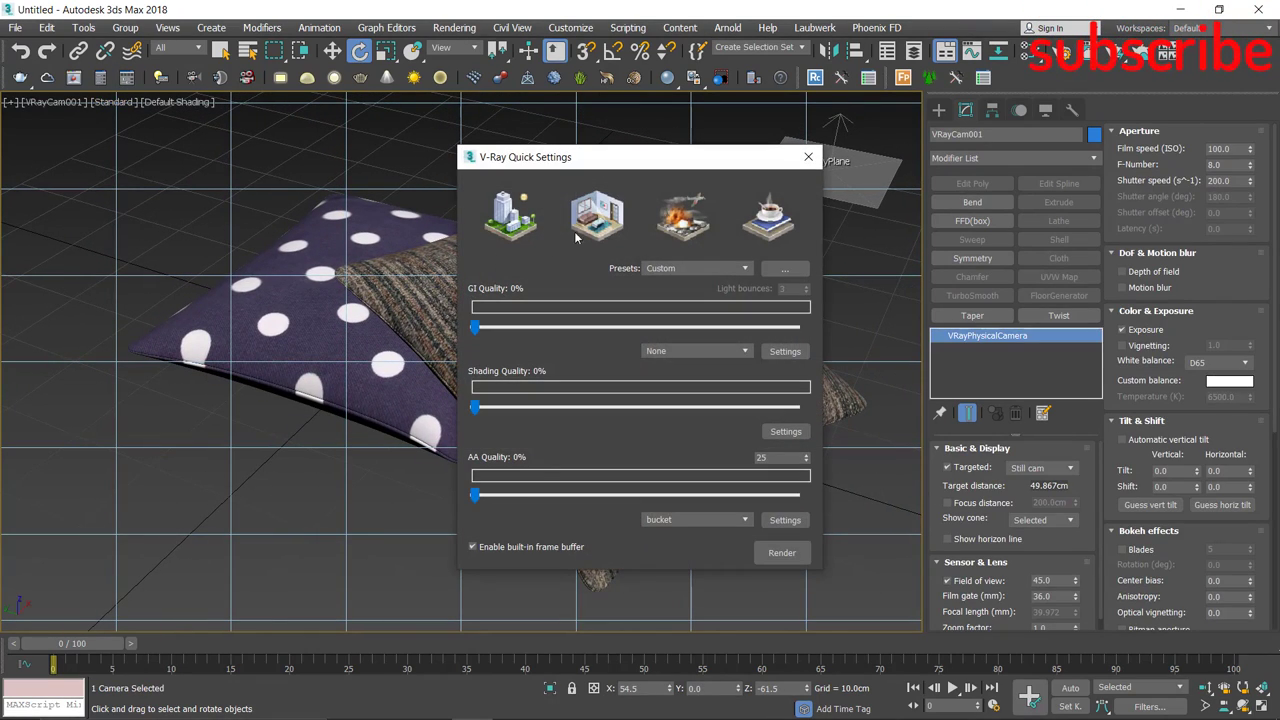
click(713, 351)
click(690, 402)
click(808, 157)
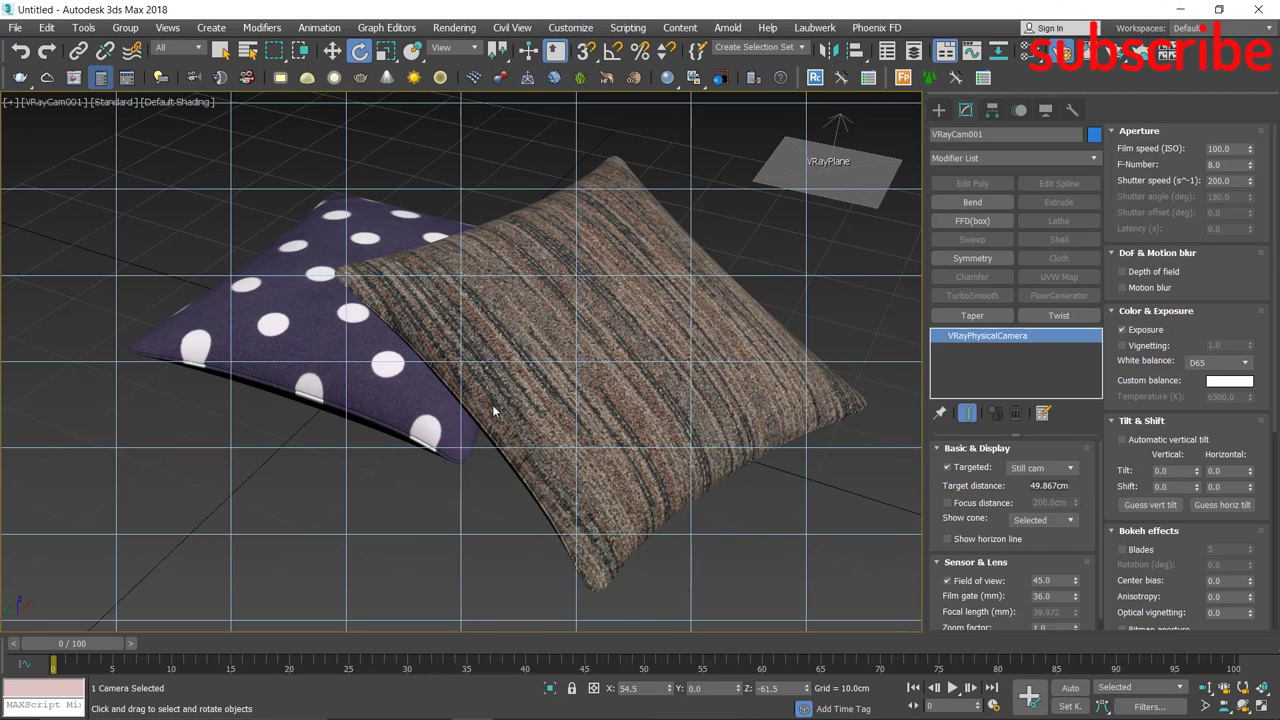
key(F10)
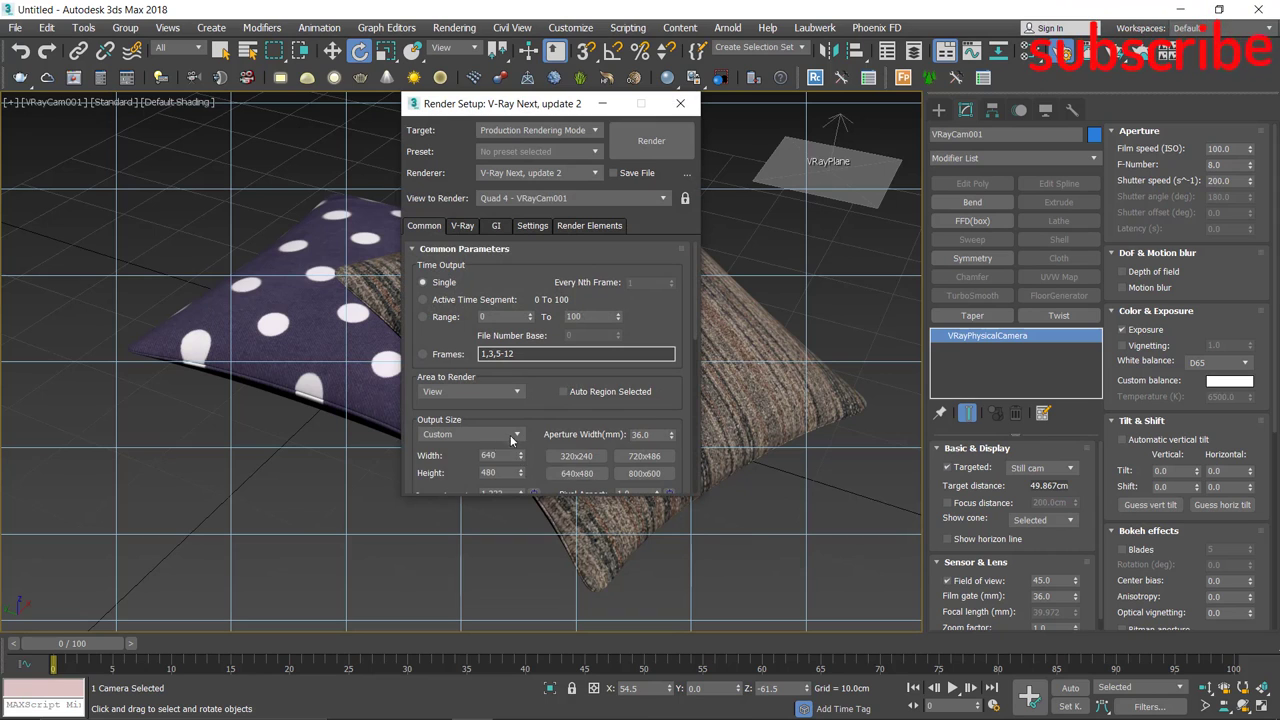
- Set the output size to HDTV (video) 1280x720 and start the production render
scroll(511, 440, down, 1)
click(510, 416)
click(440, 619)
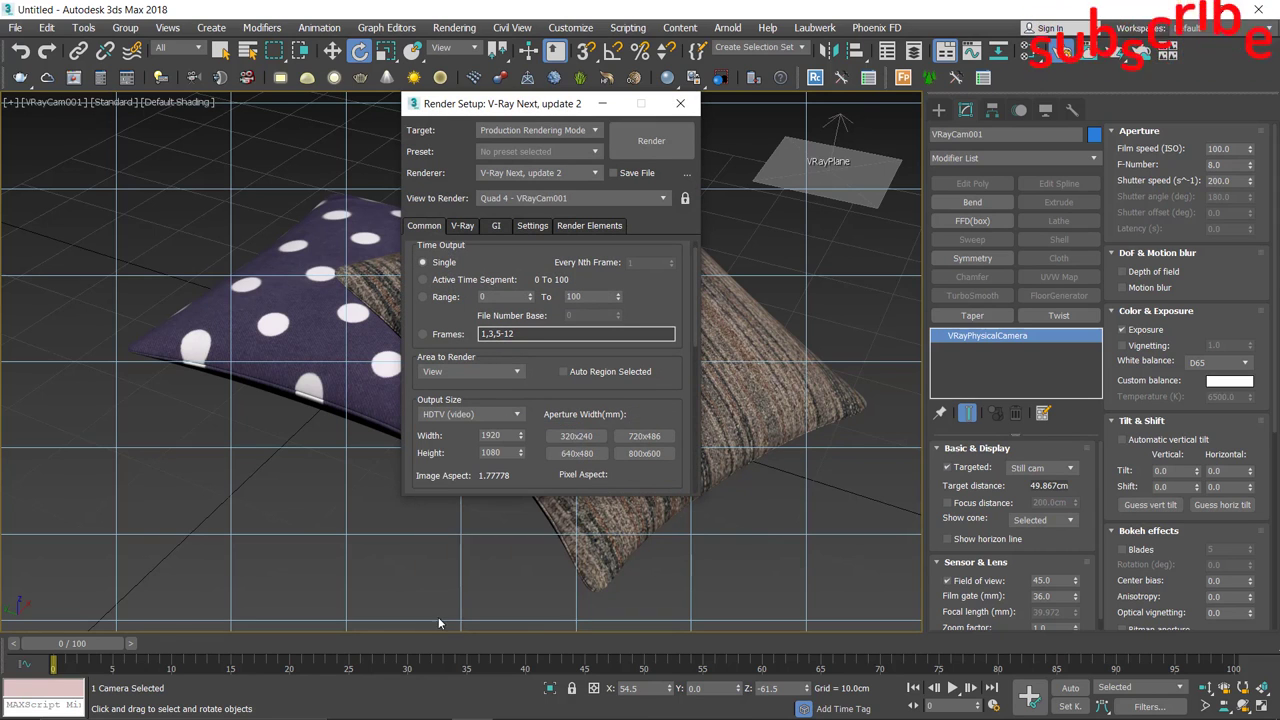
click(578, 455)
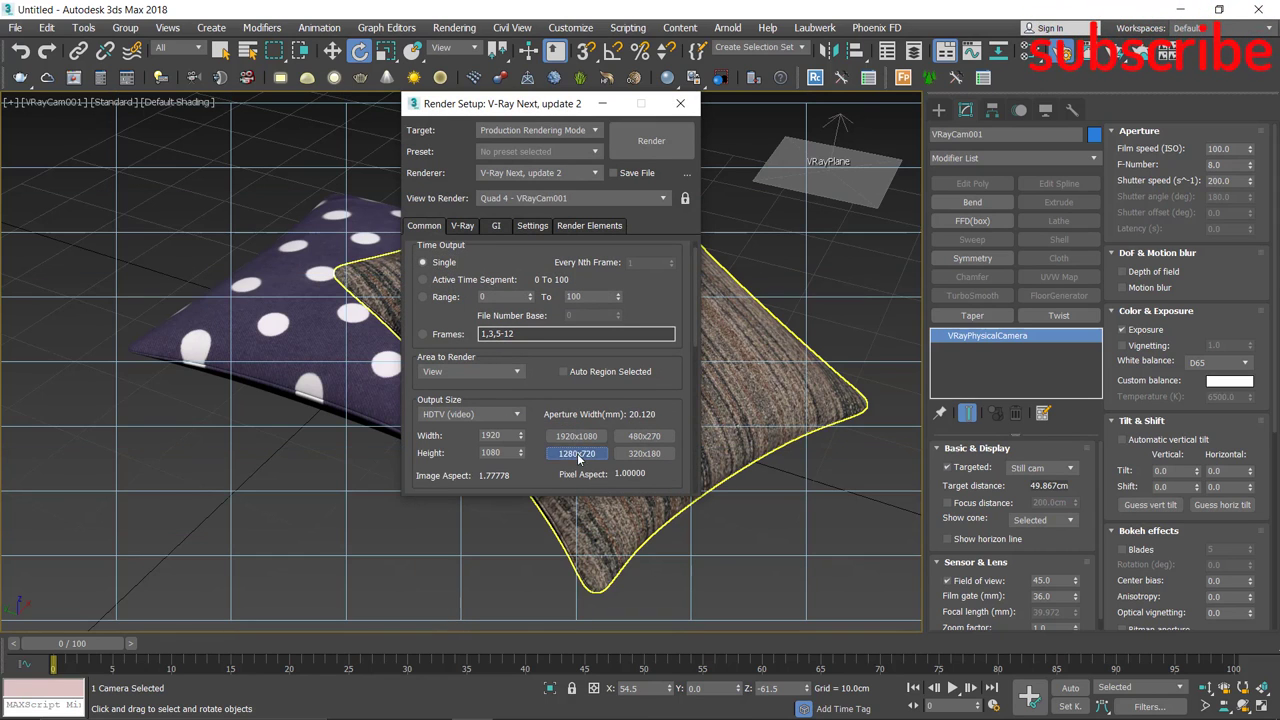
click(679, 105)
click(19, 80)
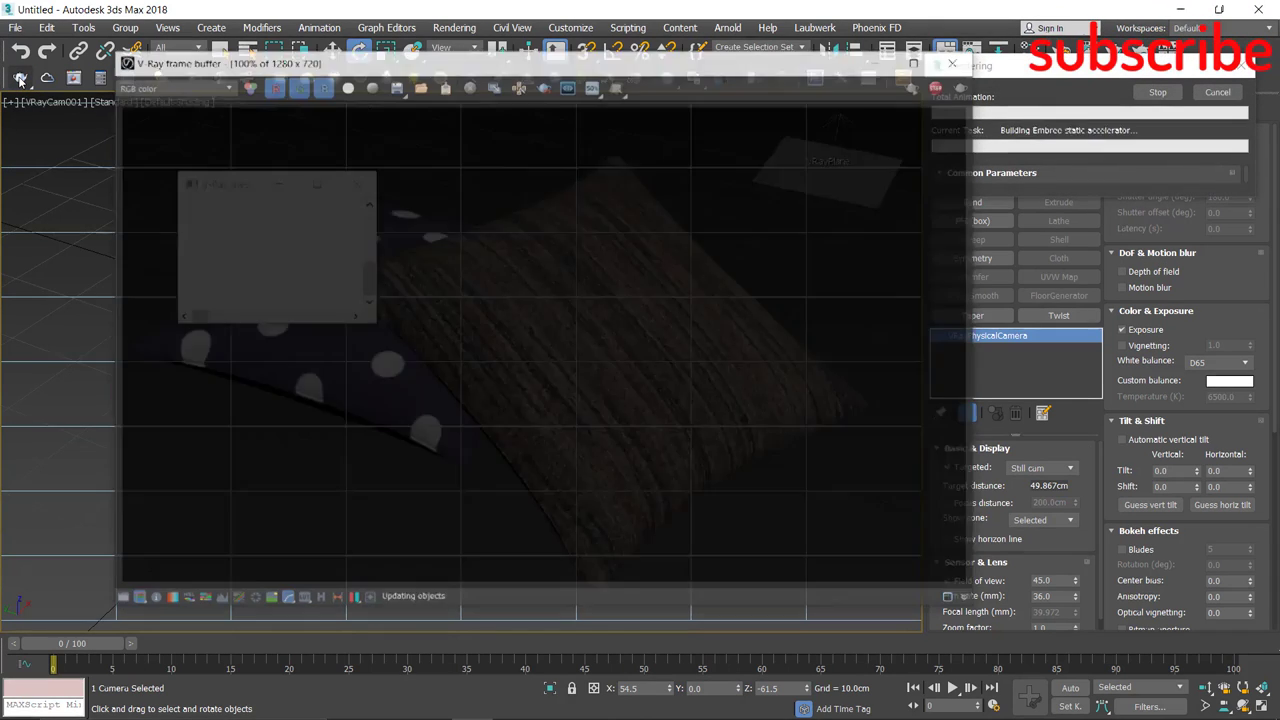